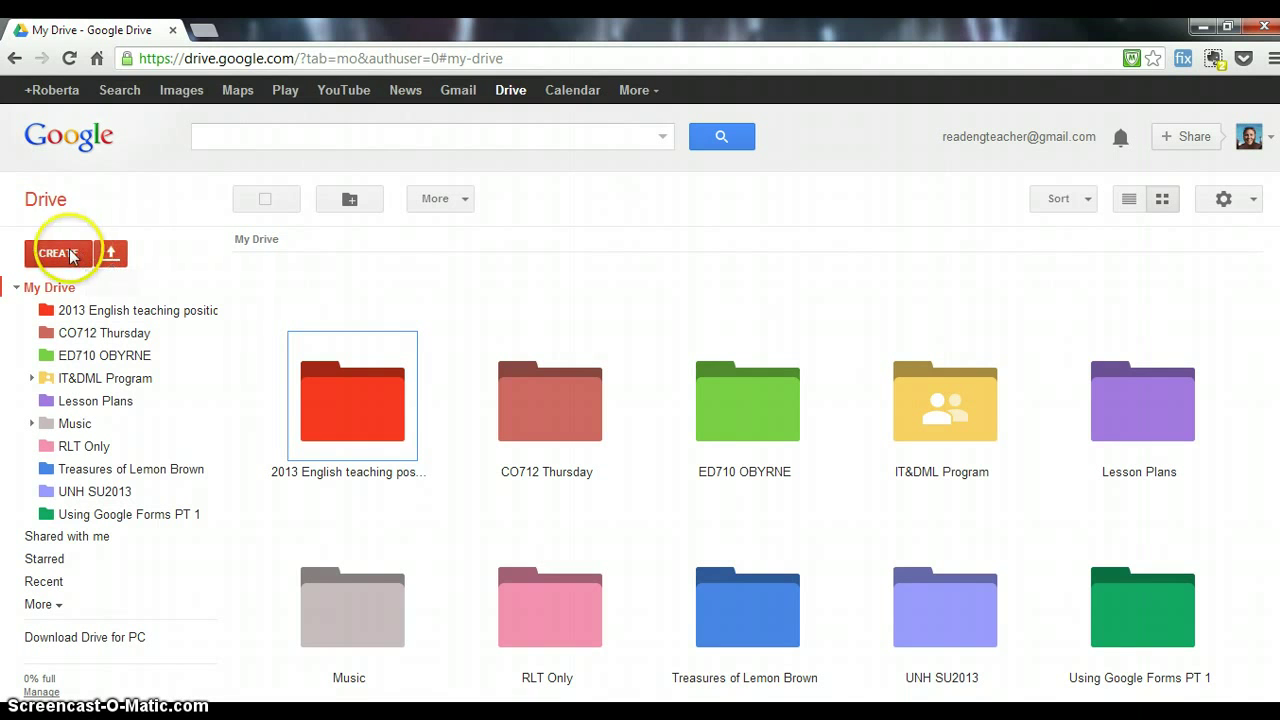
- Create a new folder named Practice in My Drive
{"action": "left_click", "coordinate": [58, 254]}
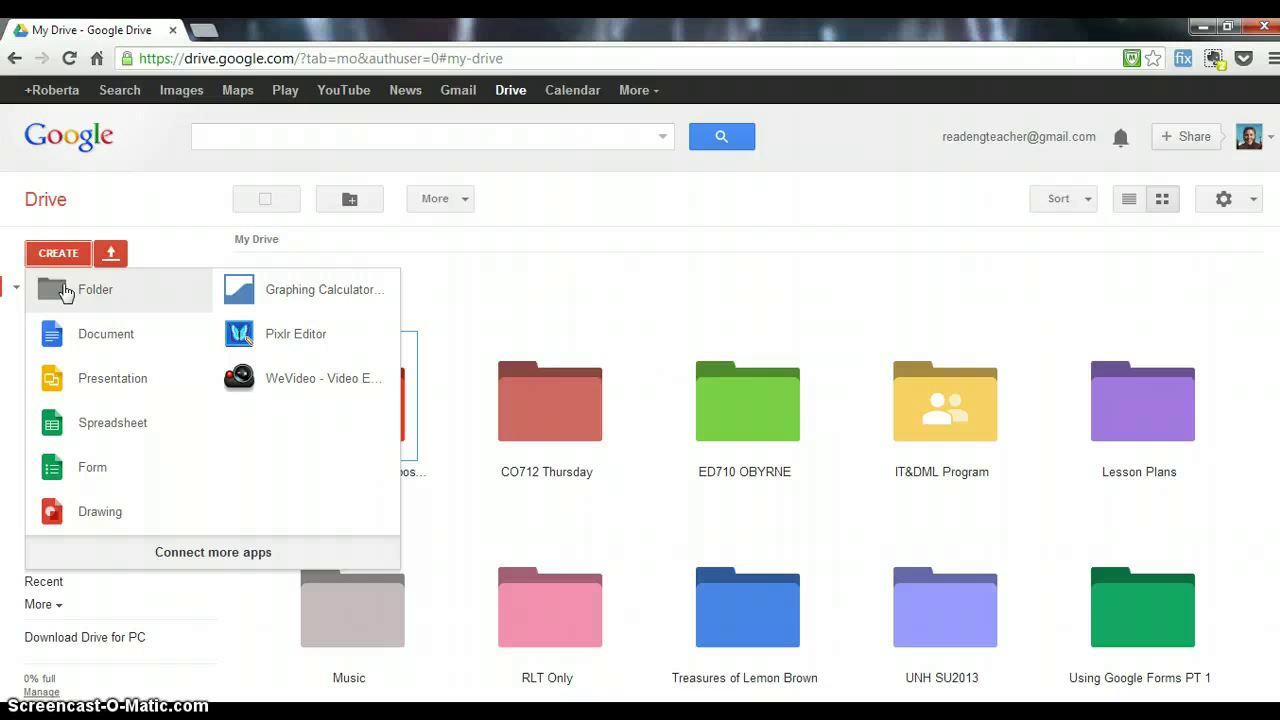
{"action": "left_click", "coordinate": [65, 290]}
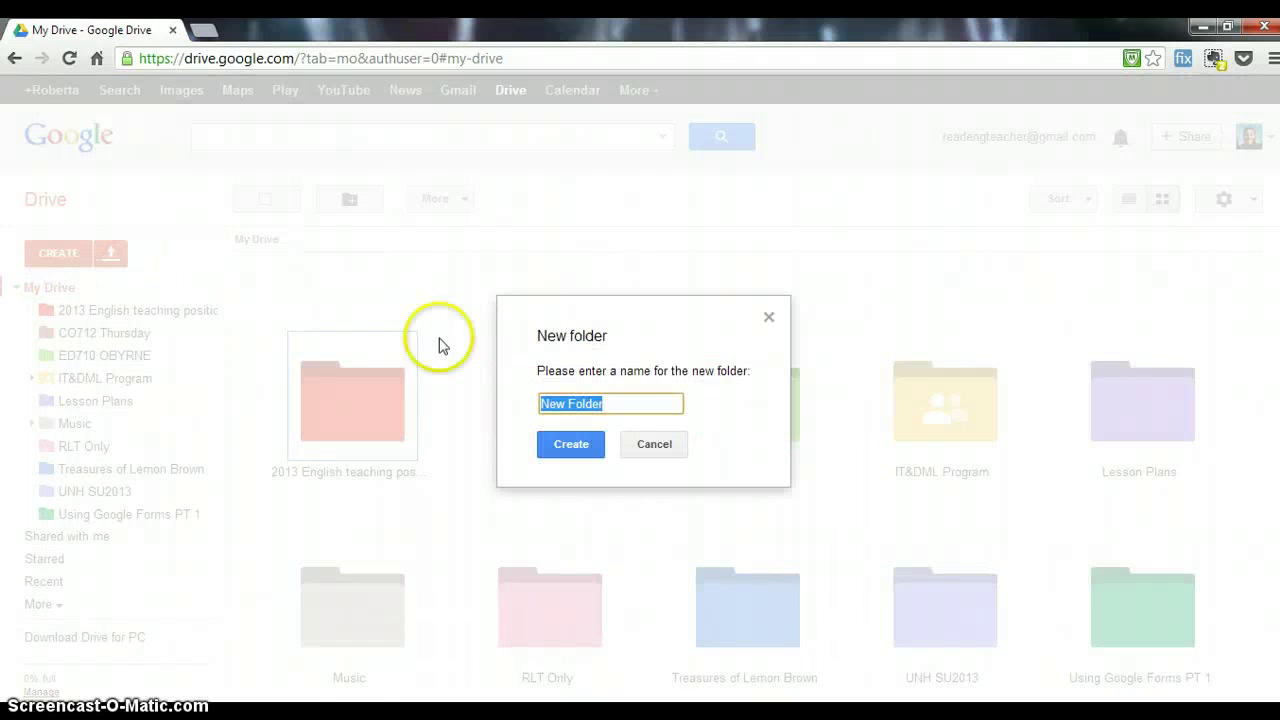
{"action": "left_click", "coordinate": [622, 403]}
{"action": "key", "text": "BackSpace"}
{"action": "key", "text": "BackSpace"}
{"action": "key", "text": "BackSpace"}
{"action": "key", "text": "BackSpace"}
{"action": "key", "text": "BackSpace"}
{"action": "key", "text": "BackSpace"}
{"action": "key", "text": "BackSpace"}
{"action": "key", "text": "BackSpace"}
{"action": "key", "text": "BackSpace"}
{"action": "key", "text": "BackSpace"}
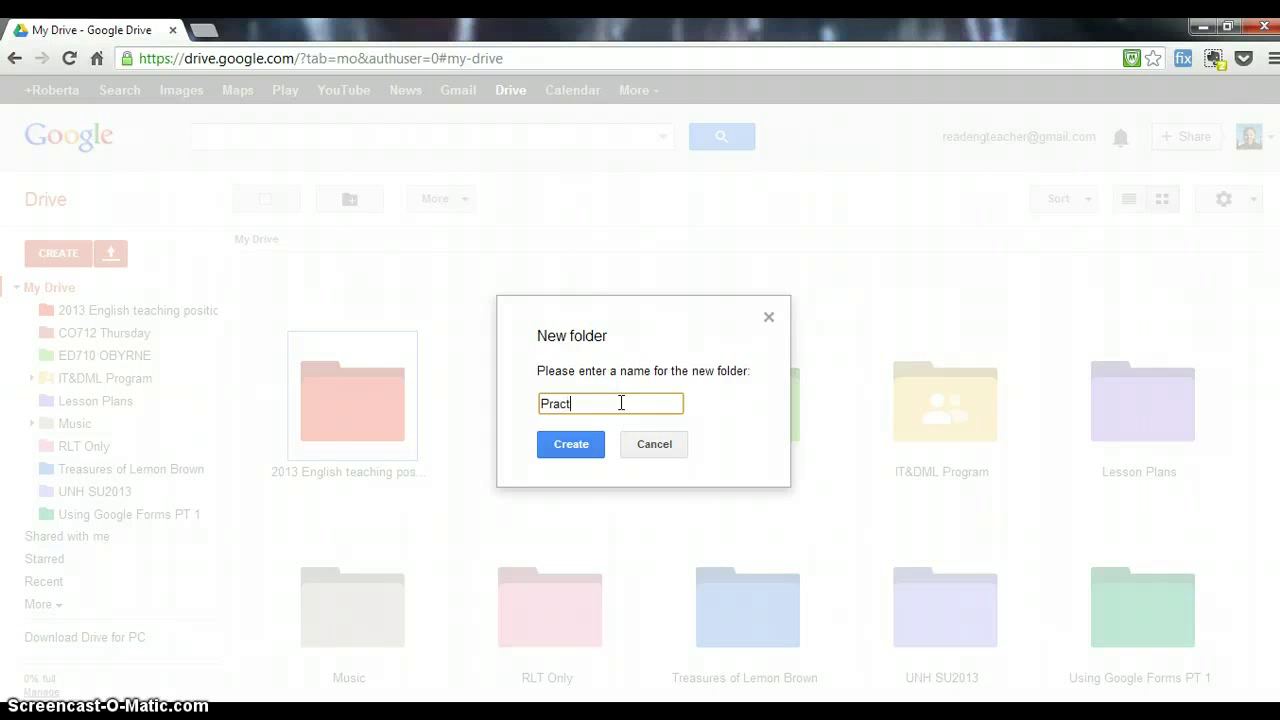
{"action": "left_click", "coordinate": [575, 448]}
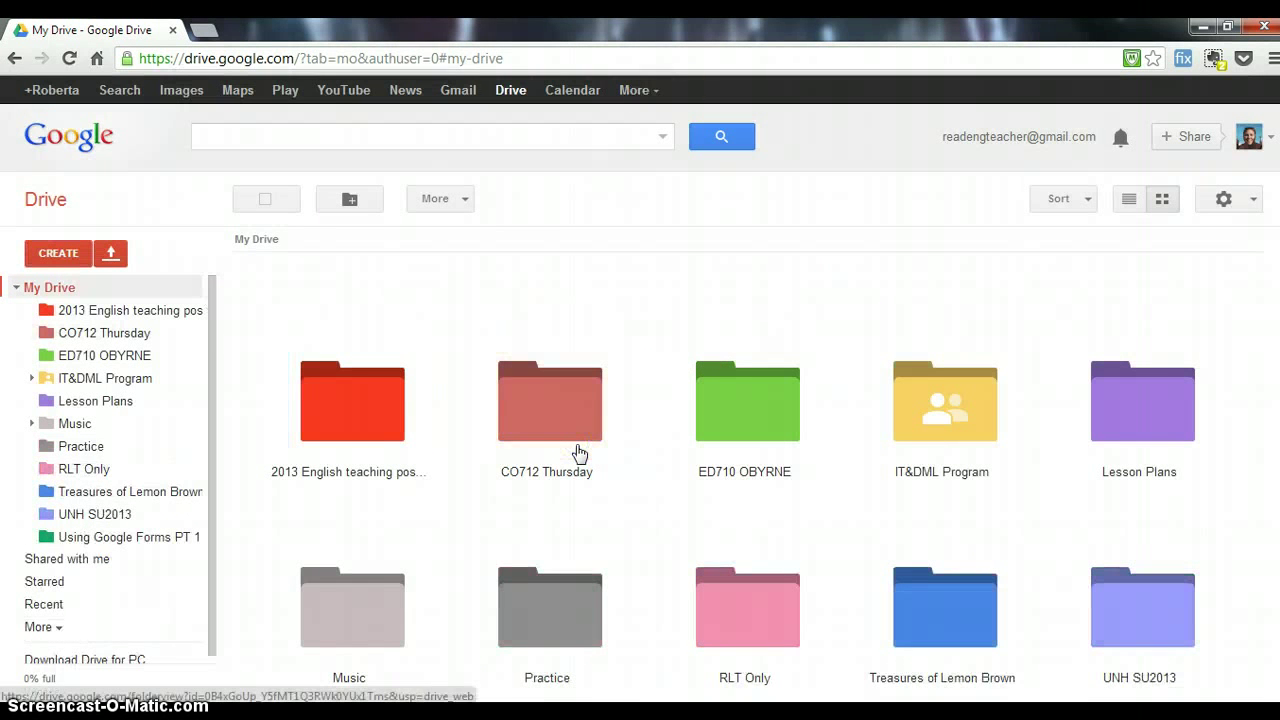
- Change the Practice folder's color to Sea foam
{"action": "left_click", "coordinate": [578, 482]}
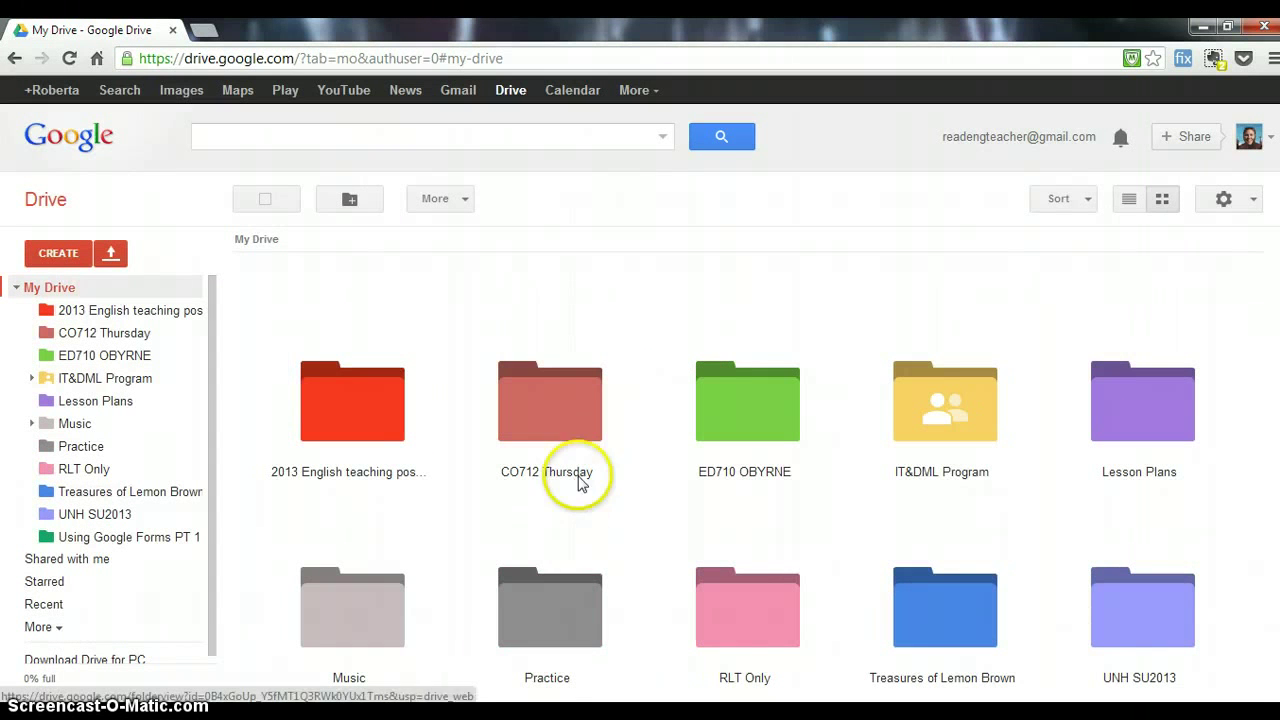
{"action": "right_click", "coordinate": [580, 612]}
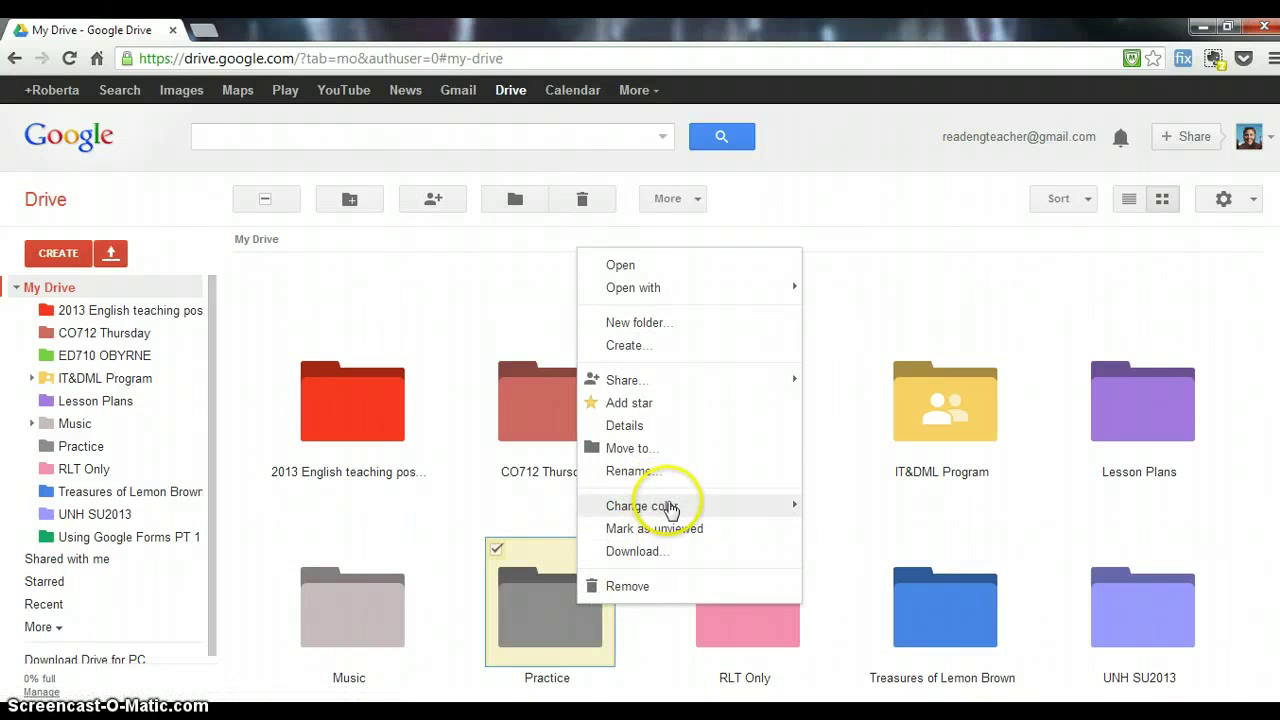
{"action": "mouse_move", "coordinate": [666, 506]}
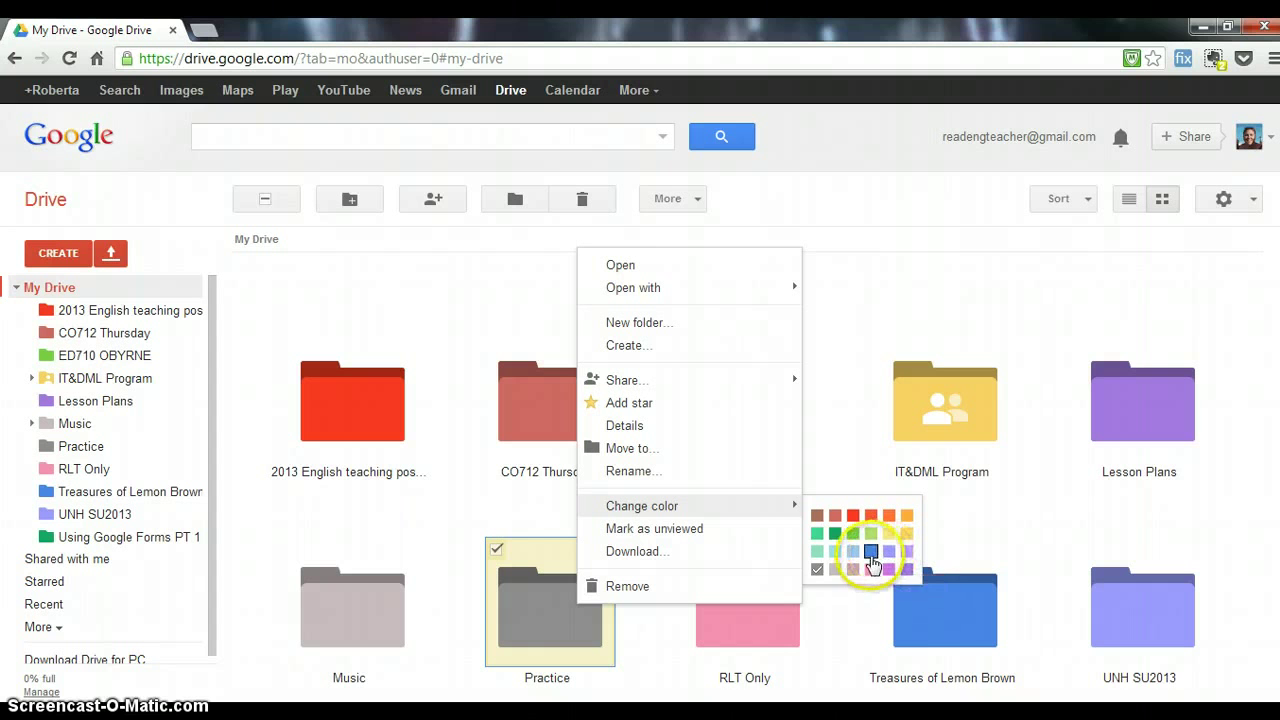
{"action": "left_click", "coordinate": [817, 552]}
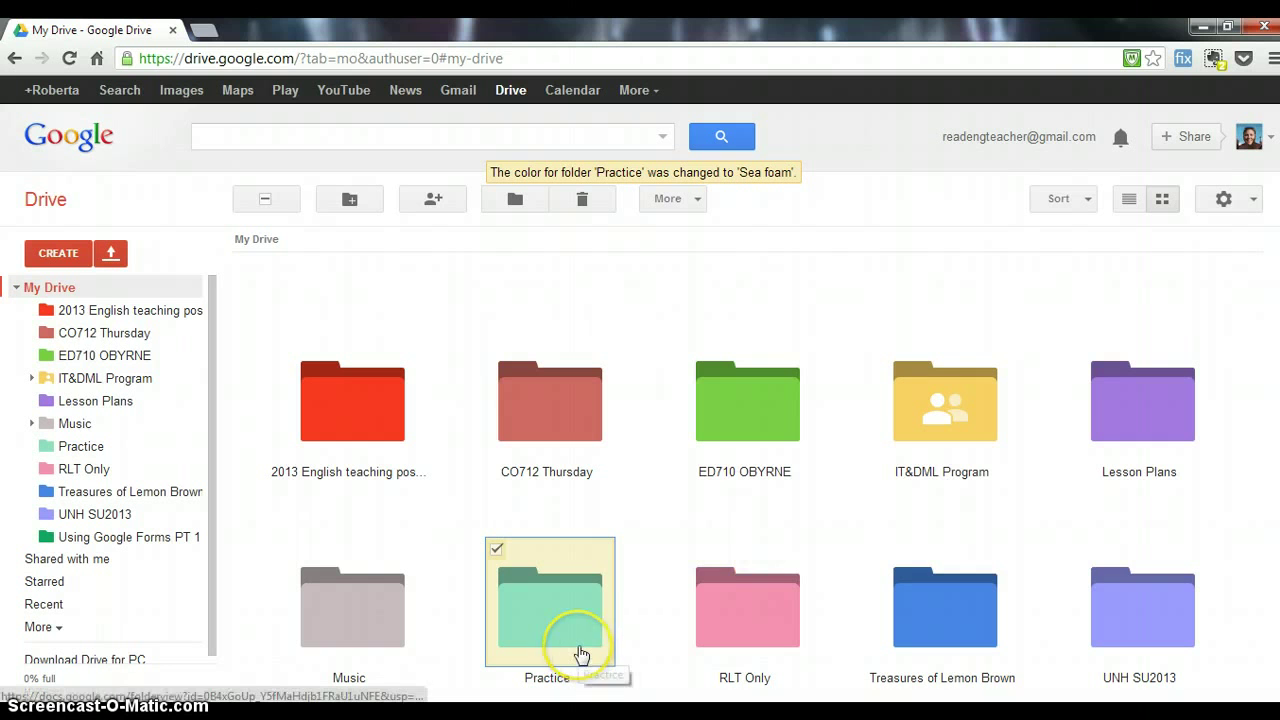
- Open the Treasures of Lemon Brown folder and the TLB lesson Plan document inside it
{"action": "left_click_drag", "start_coordinate": [581, 654], "coordinate": [938, 620]}
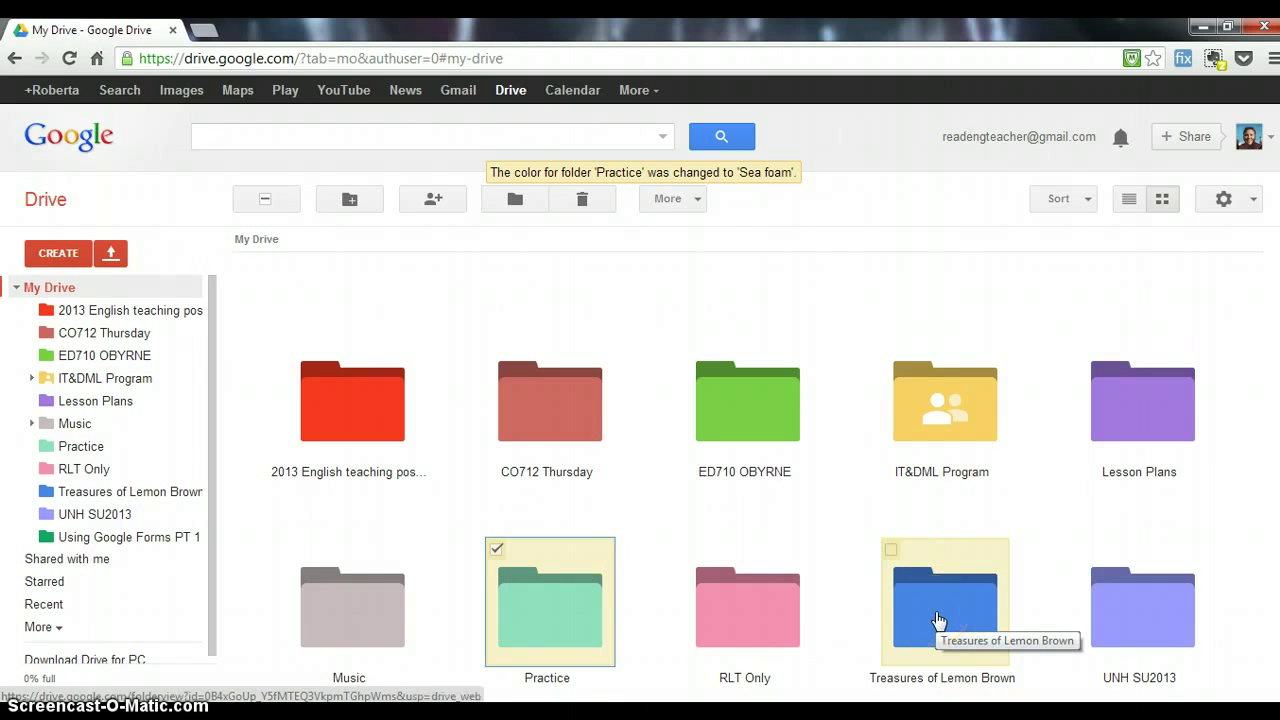
{"action": "double_click", "coordinate": [938, 620]}
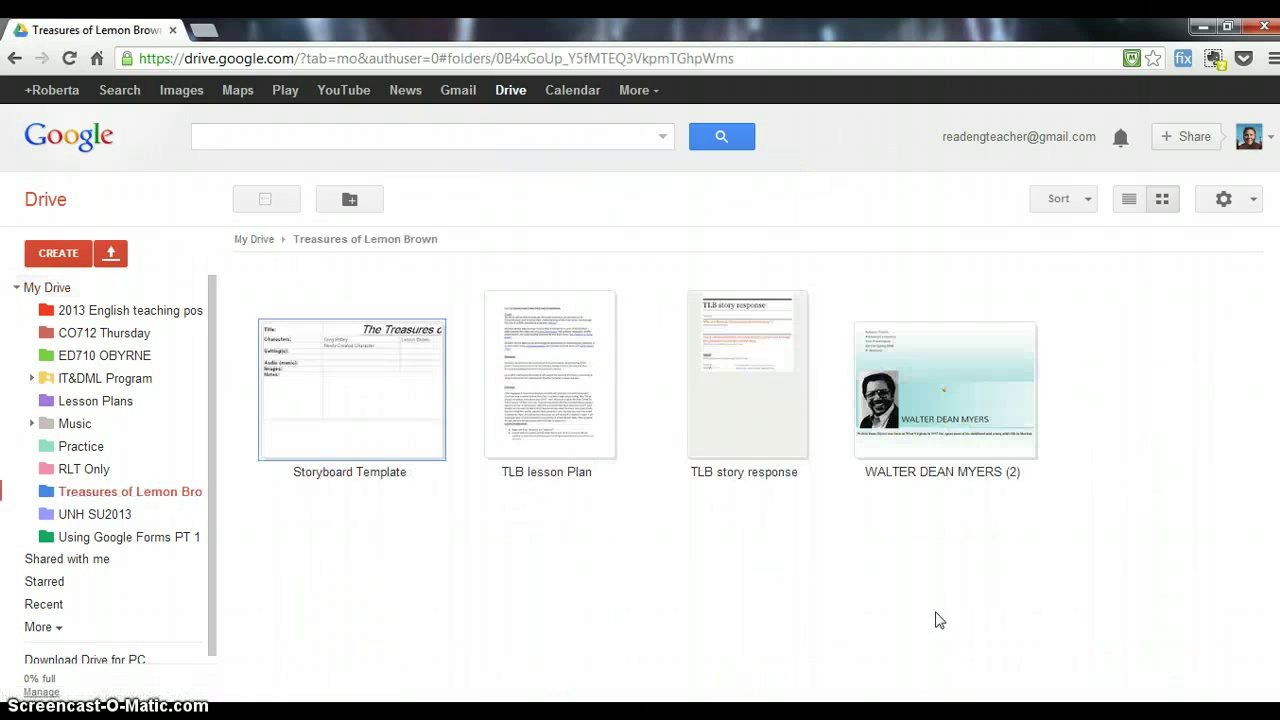
{"action": "left_click_drag", "start_coordinate": [834, 580], "coordinate": [792, 594]}
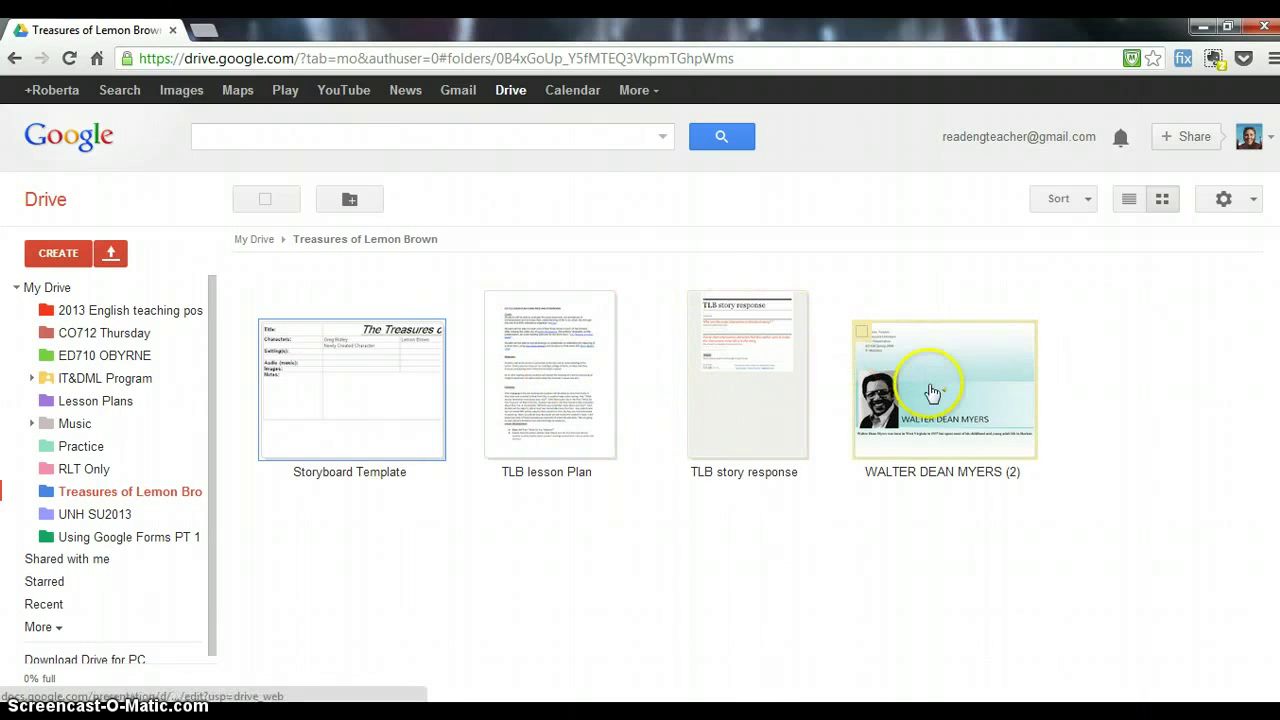
{"action": "left_click", "coordinate": [565, 360]}
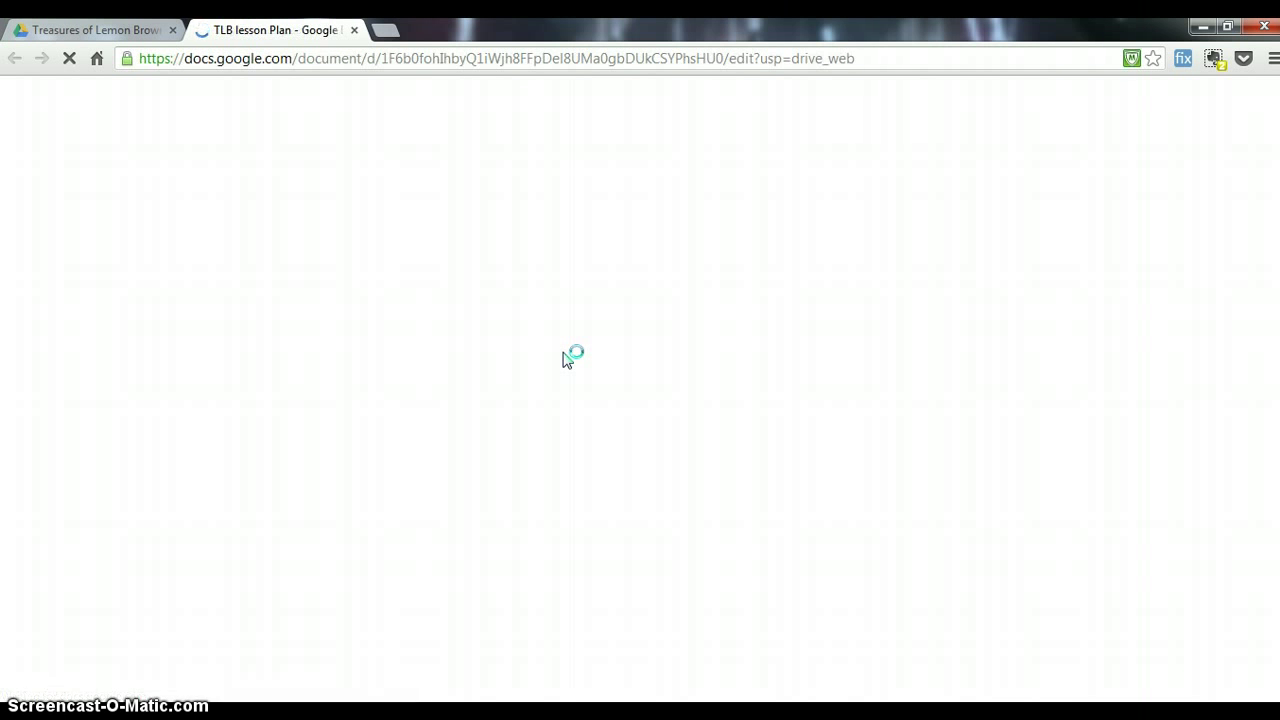
{"action": "left_click", "coordinate": [463, 243]}
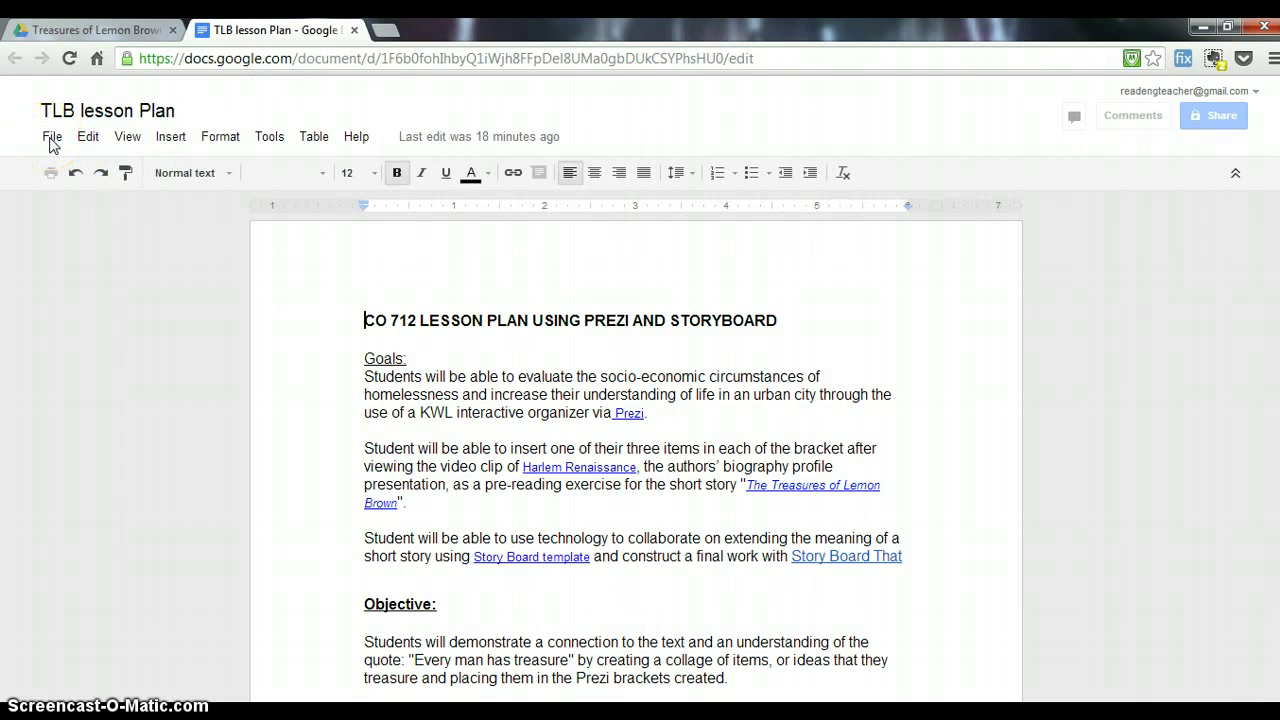
- Examine the document's new-file options and the addresses behind its Story Board template, Lemon Brown, Story Board That and Harlem Renaissance links
{"action": "left_click", "coordinate": [51, 139]}
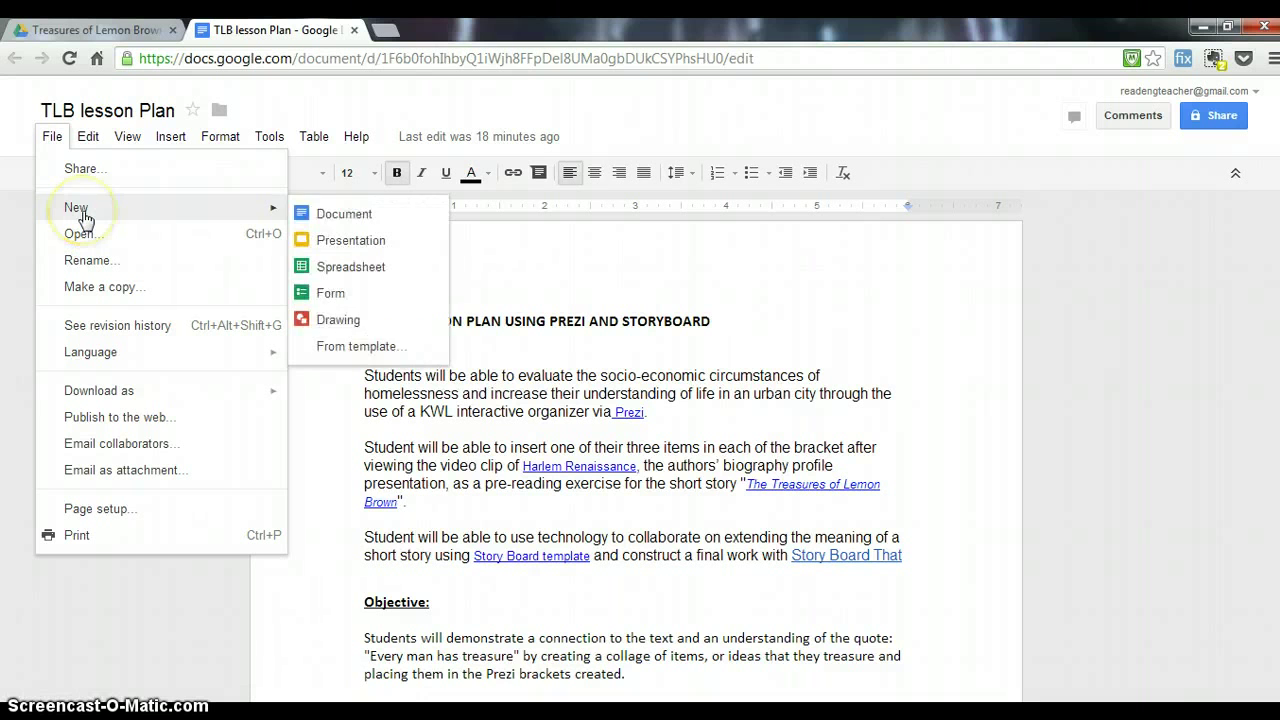
{"action": "mouse_move", "coordinate": [148, 212]}
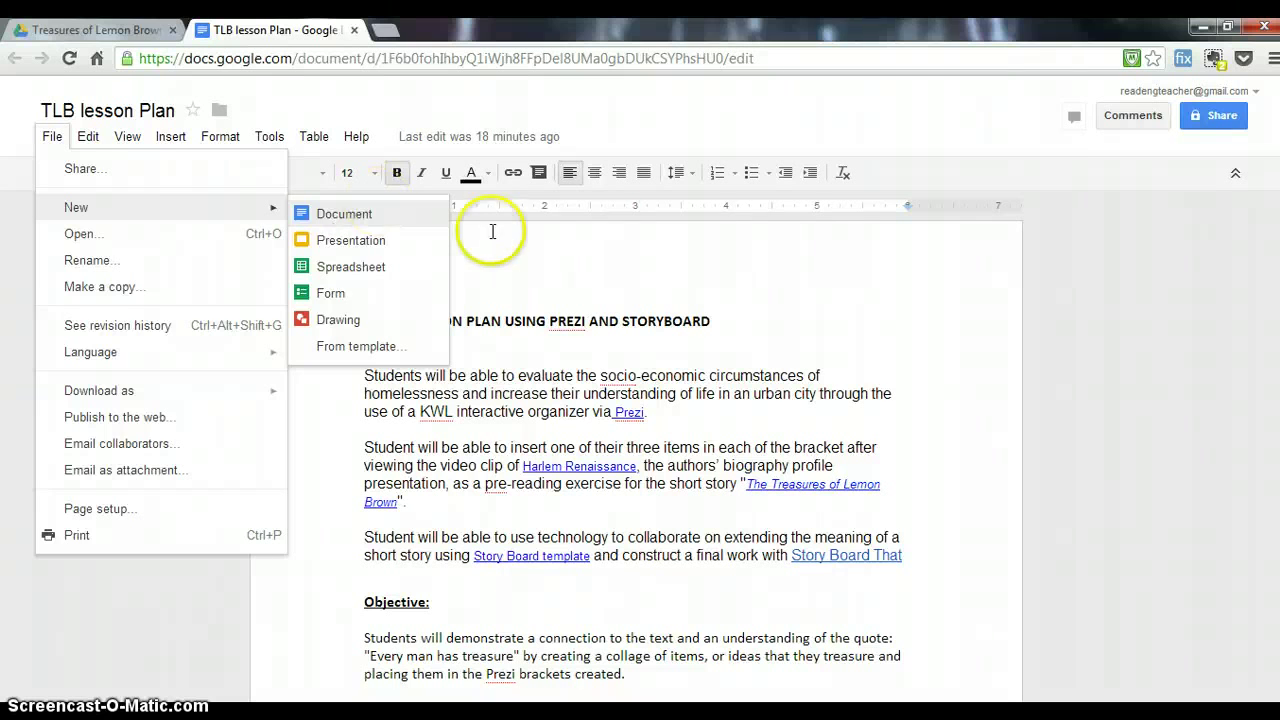
{"action": "left_click", "coordinate": [514, 257]}
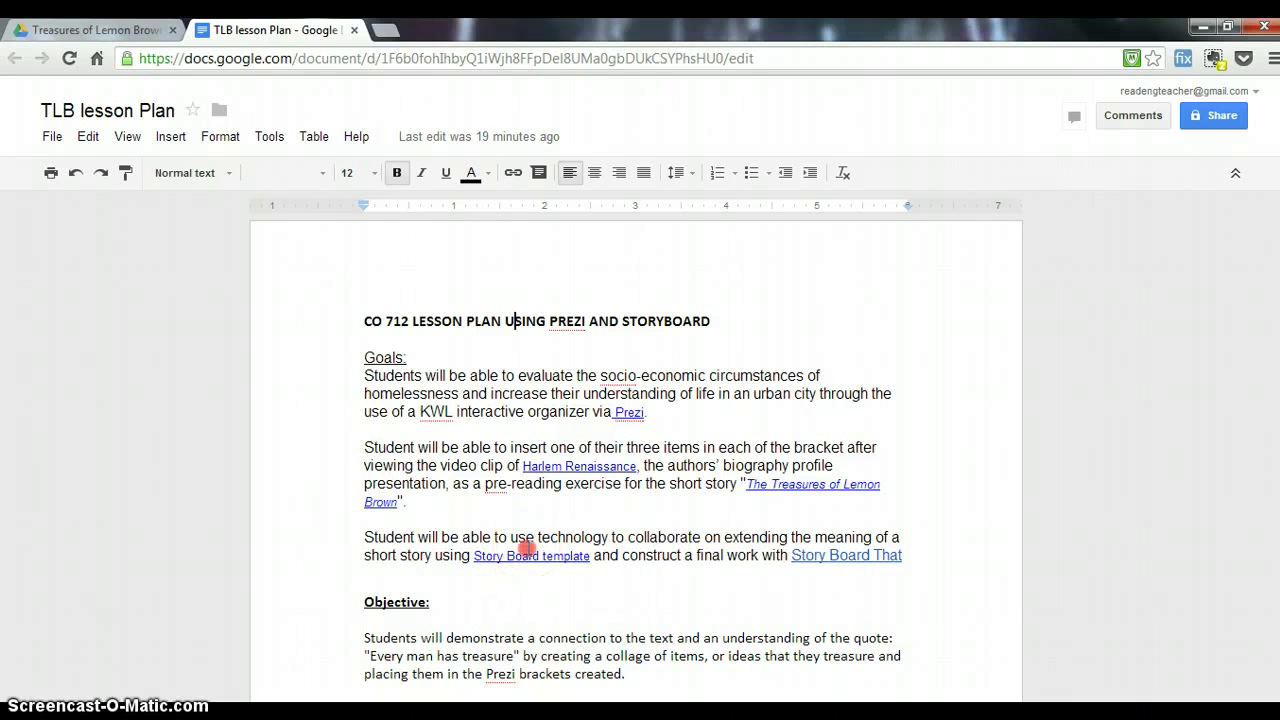
{"action": "right_click", "coordinate": [530, 555]}
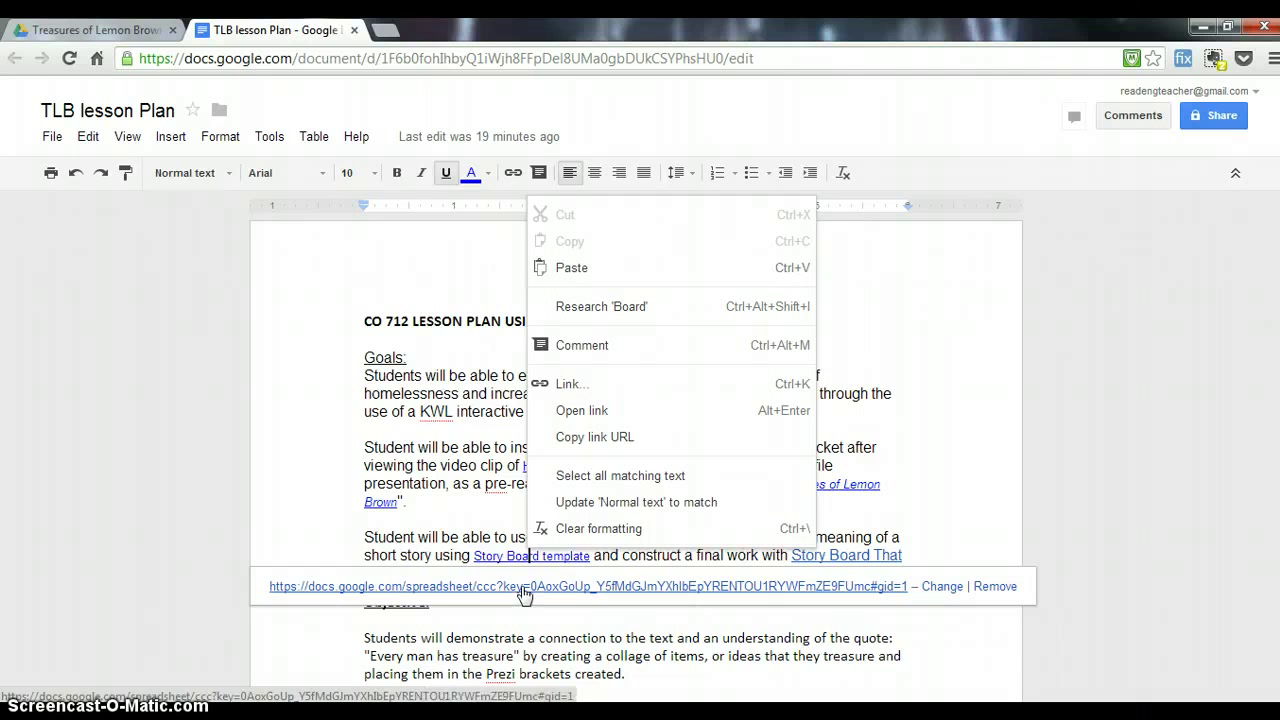
{"action": "left_click", "coordinate": [378, 503]}
{"action": "right_click", "coordinate": [378, 505]}
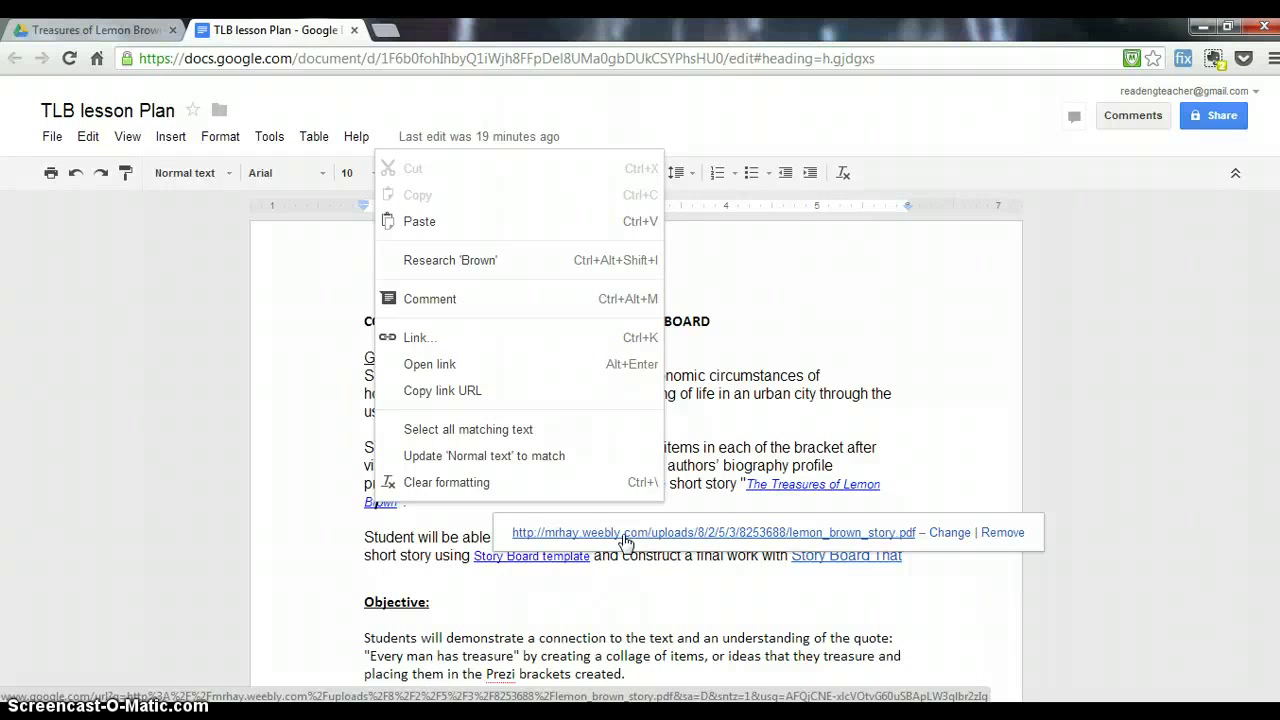
{"action": "left_click", "coordinate": [808, 557]}
{"action": "right_click", "coordinate": [810, 558]}
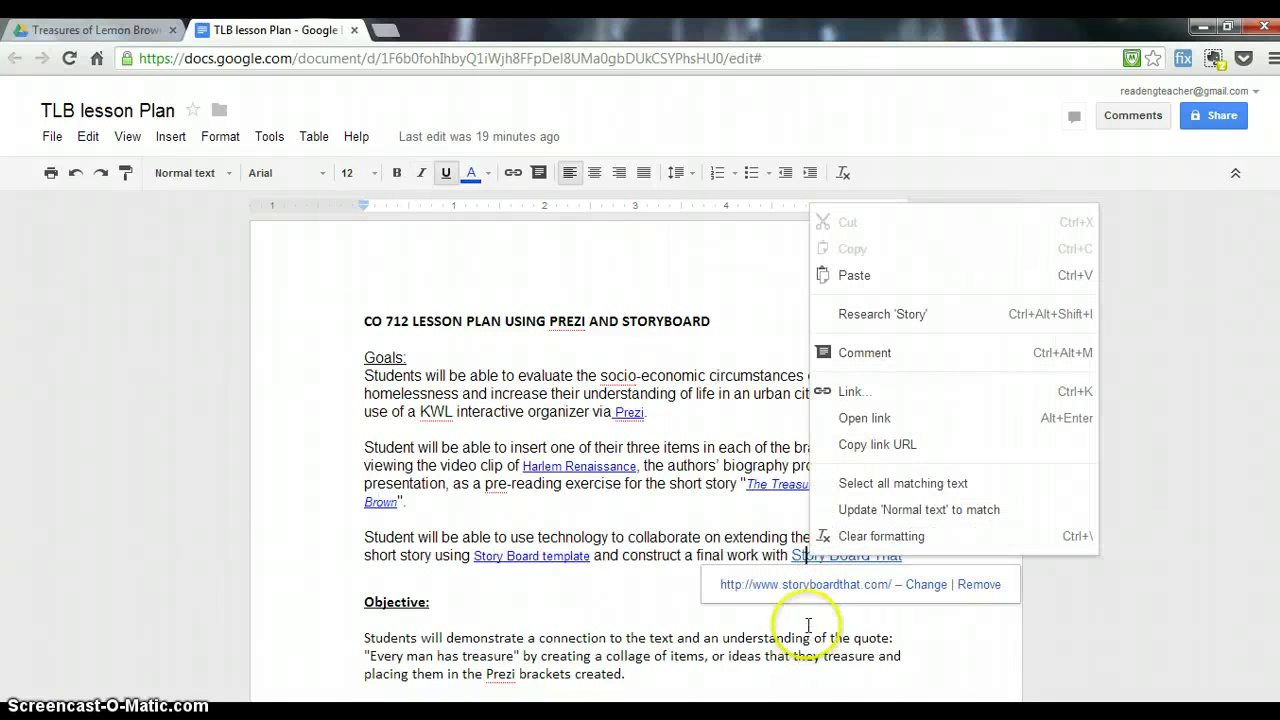
{"action": "right_click", "coordinate": [568, 464]}
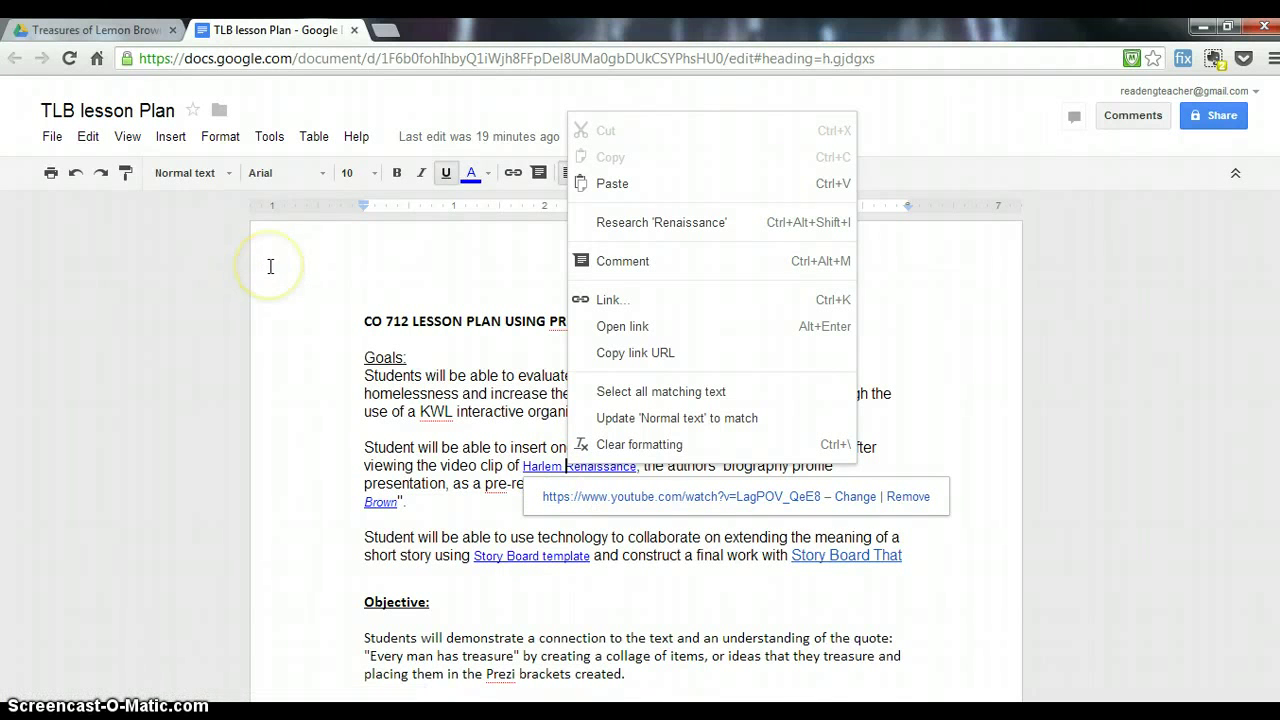
- Return to the Treasures of Lemon Brown folder and open the WALTER DEAN MYERS (2) presentation
{"action": "left_click", "coordinate": [52, 140]}
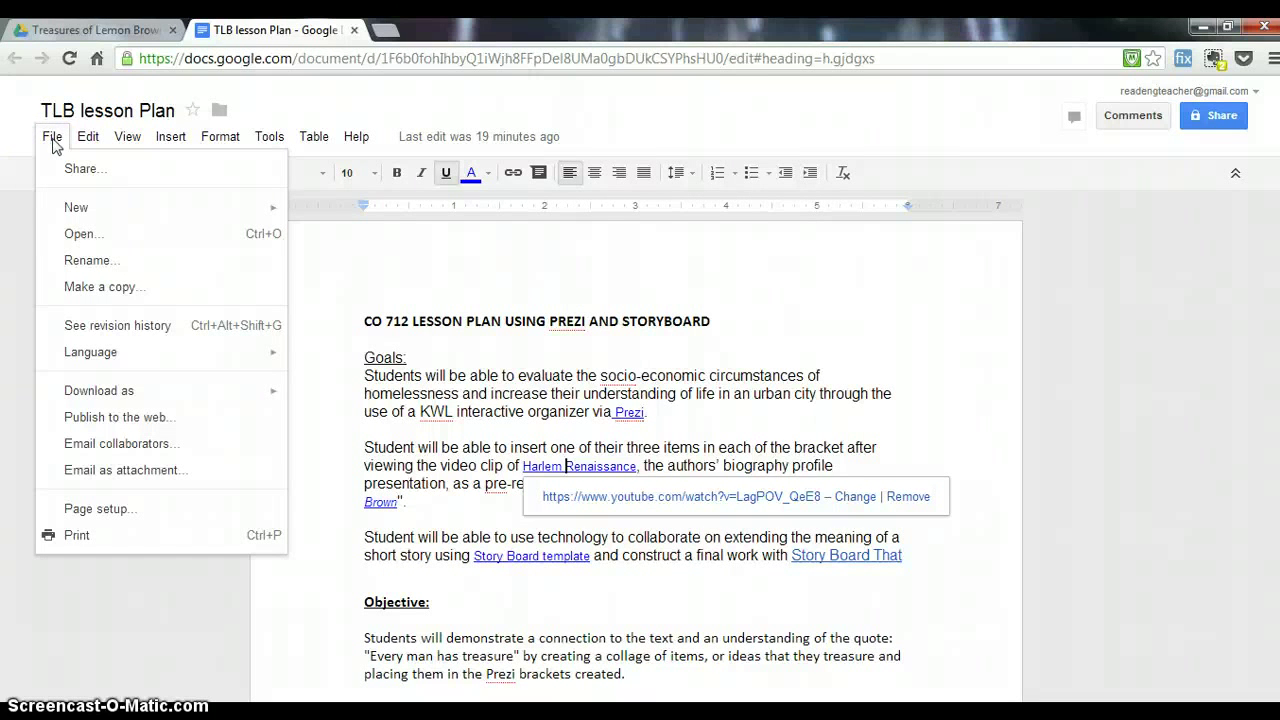
{"action": "left_click", "coordinate": [112, 29]}
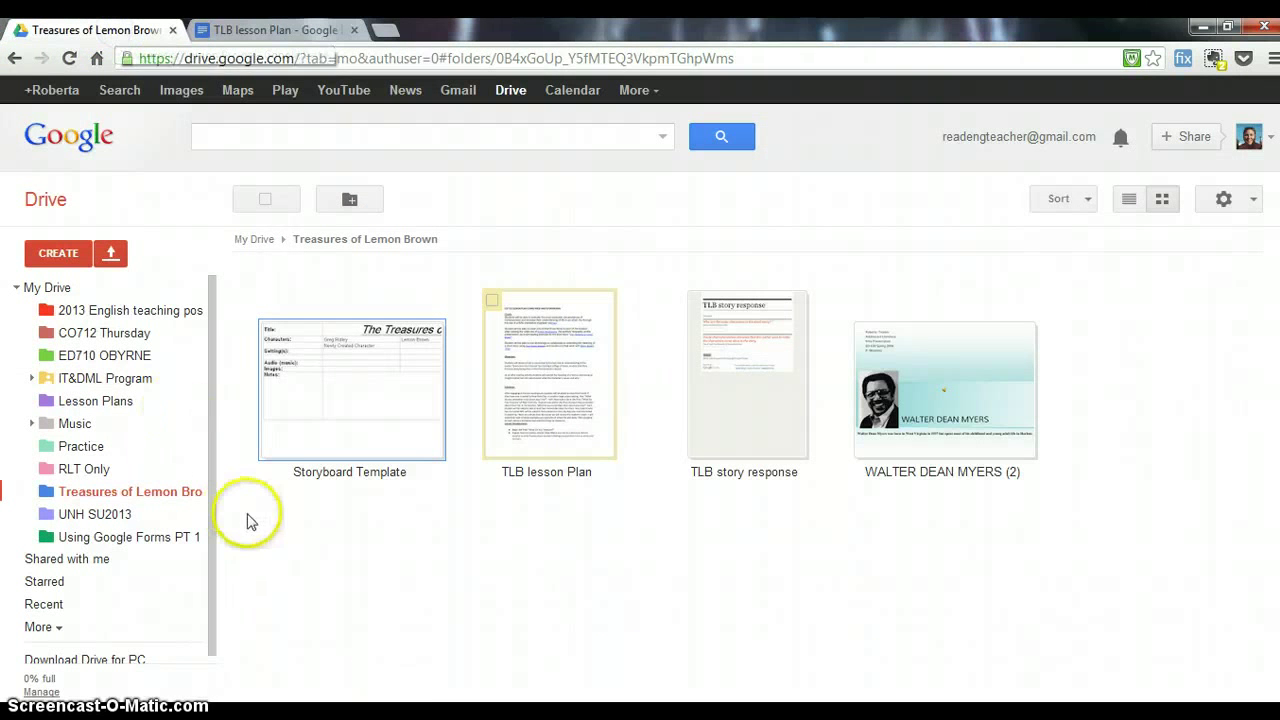
{"action": "left_click", "coordinate": [920, 393]}
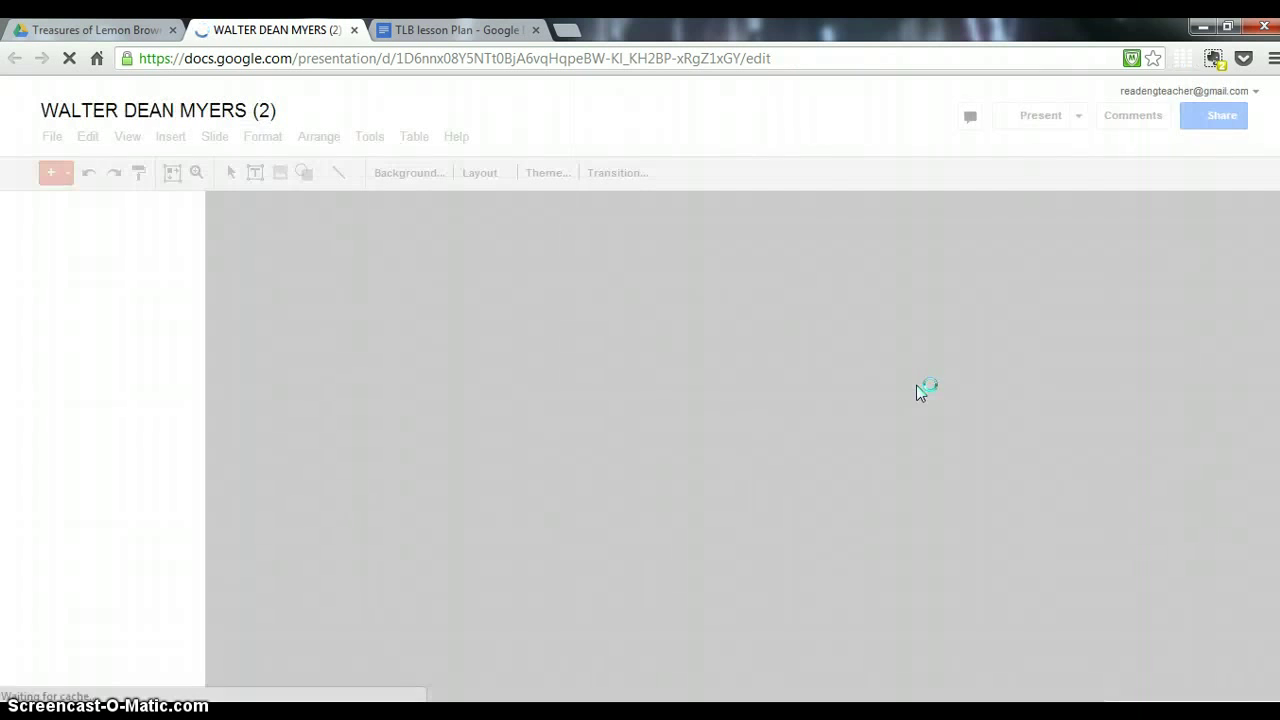
{"action": "left_click", "coordinate": [691, 277]}
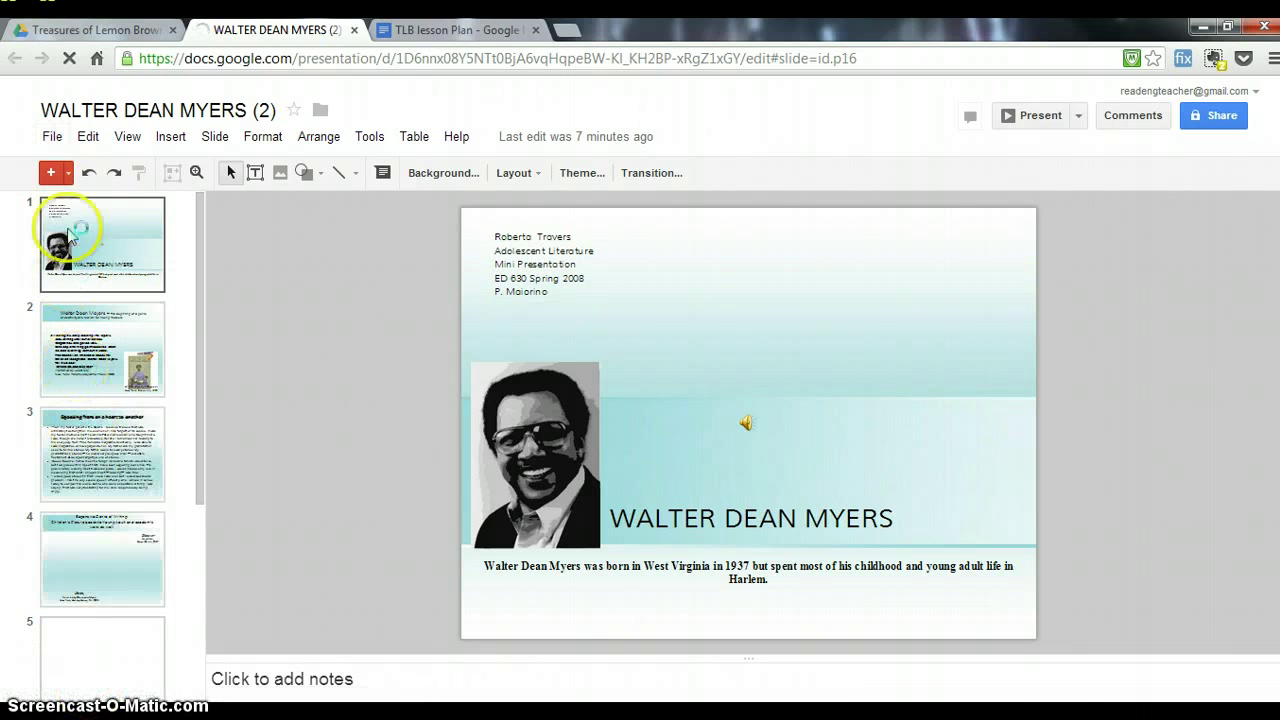
- Examine the presentation's file, edit, view, insert, slide, format and arrange commands
{"action": "left_click", "coordinate": [52, 140]}
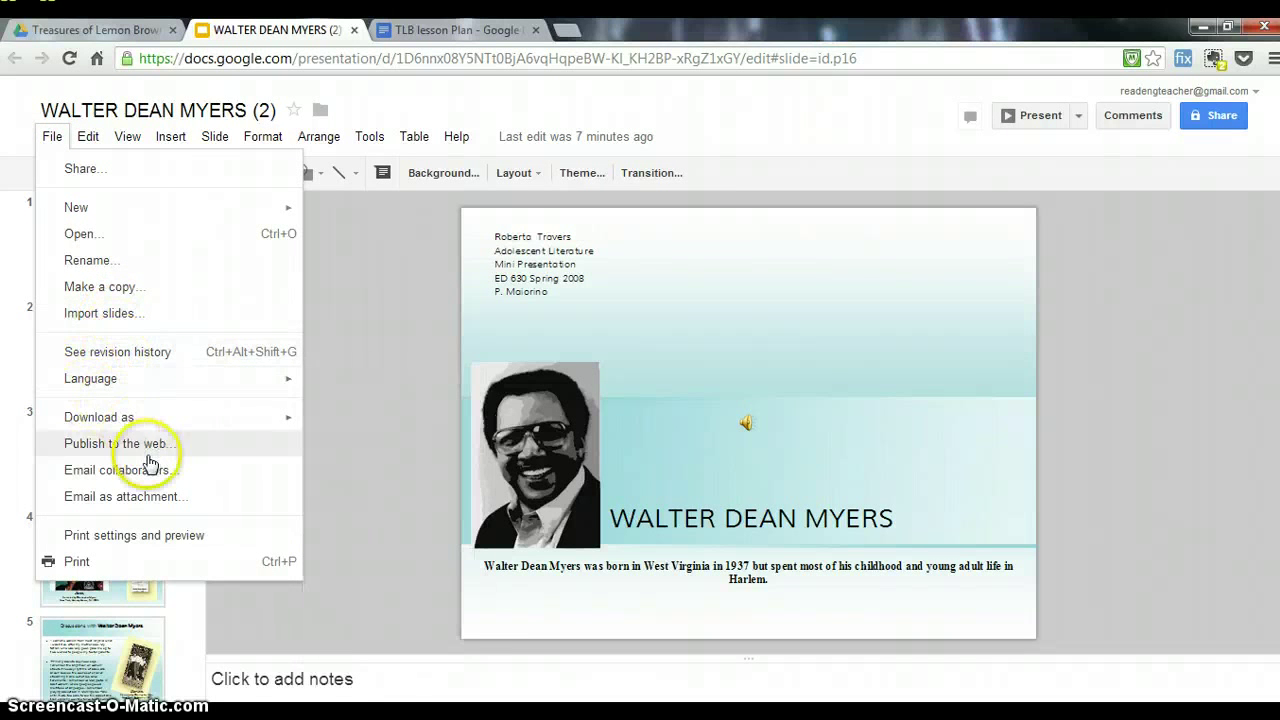
{"action": "left_click", "coordinate": [92, 140]}
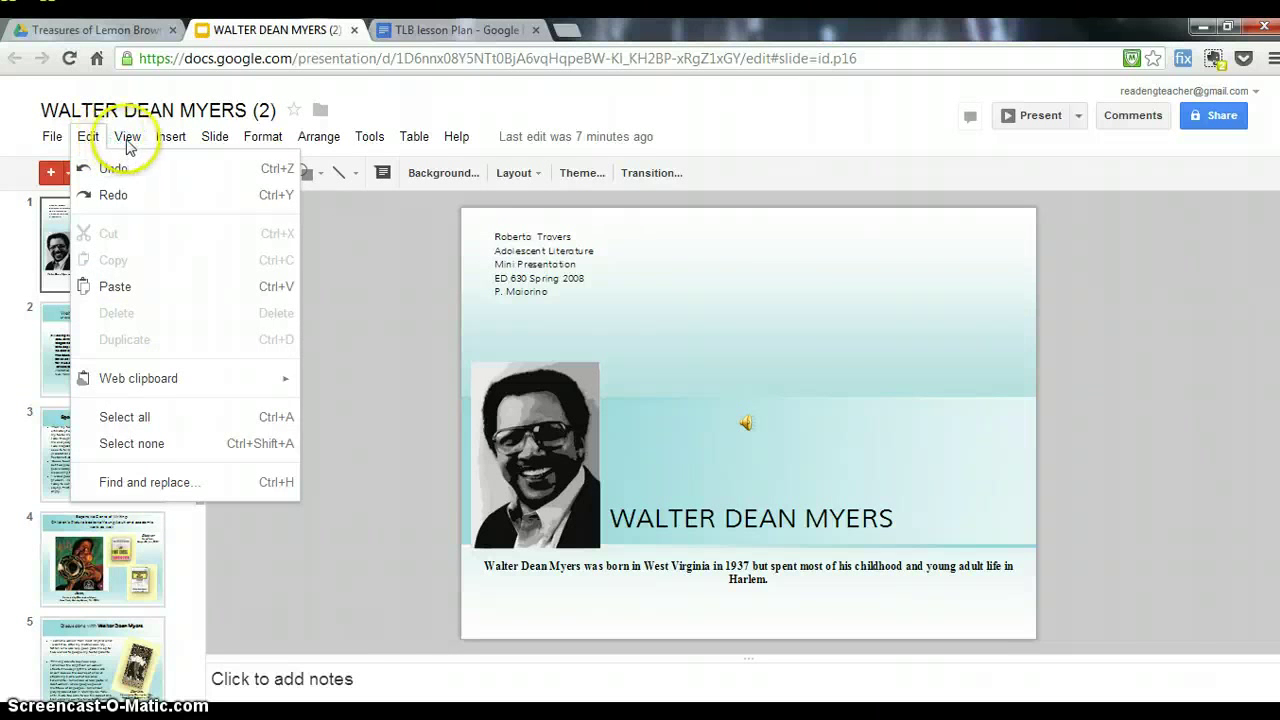
{"action": "left_click", "coordinate": [127, 138]}
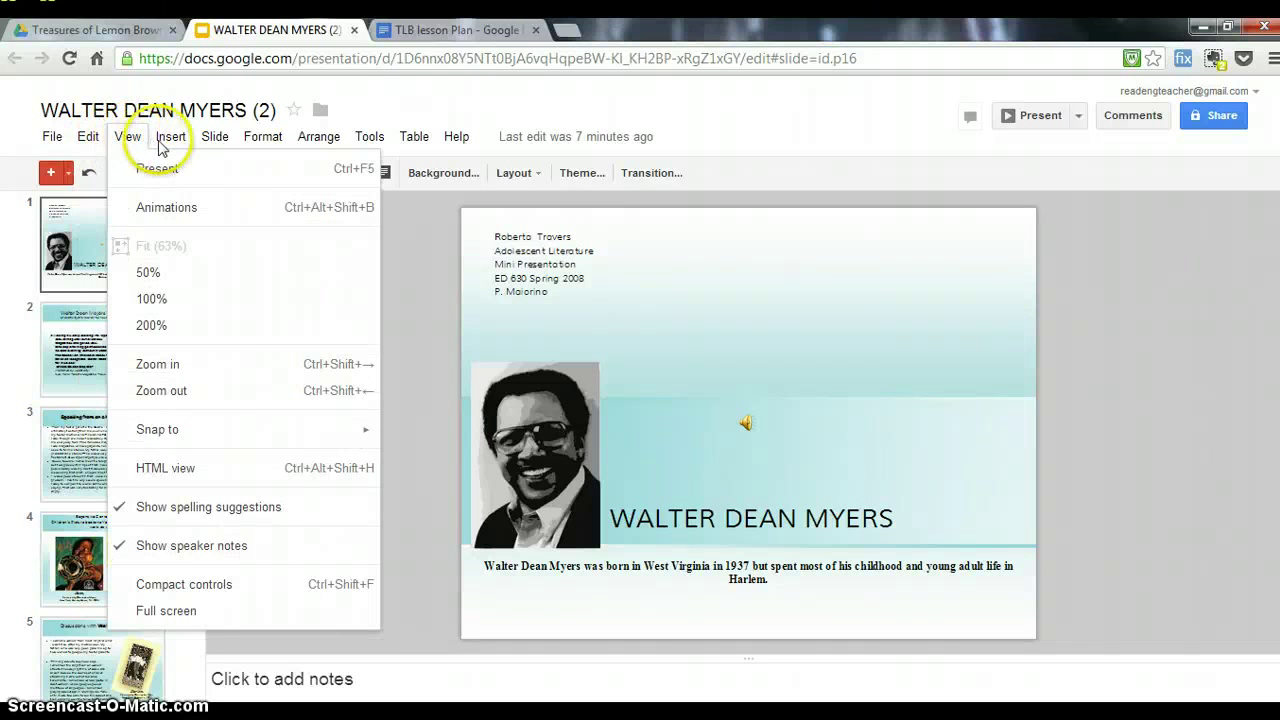
{"action": "left_click", "coordinate": [171, 138]}
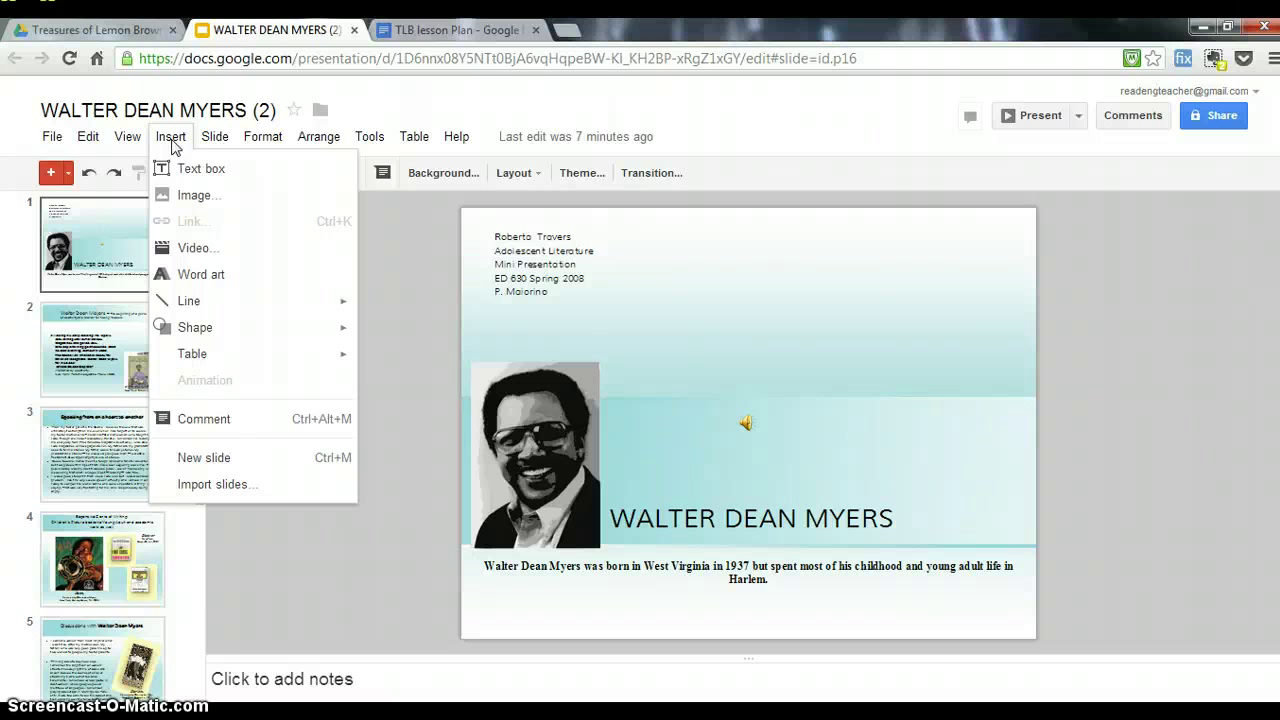
{"action": "left_click", "coordinate": [214, 136]}
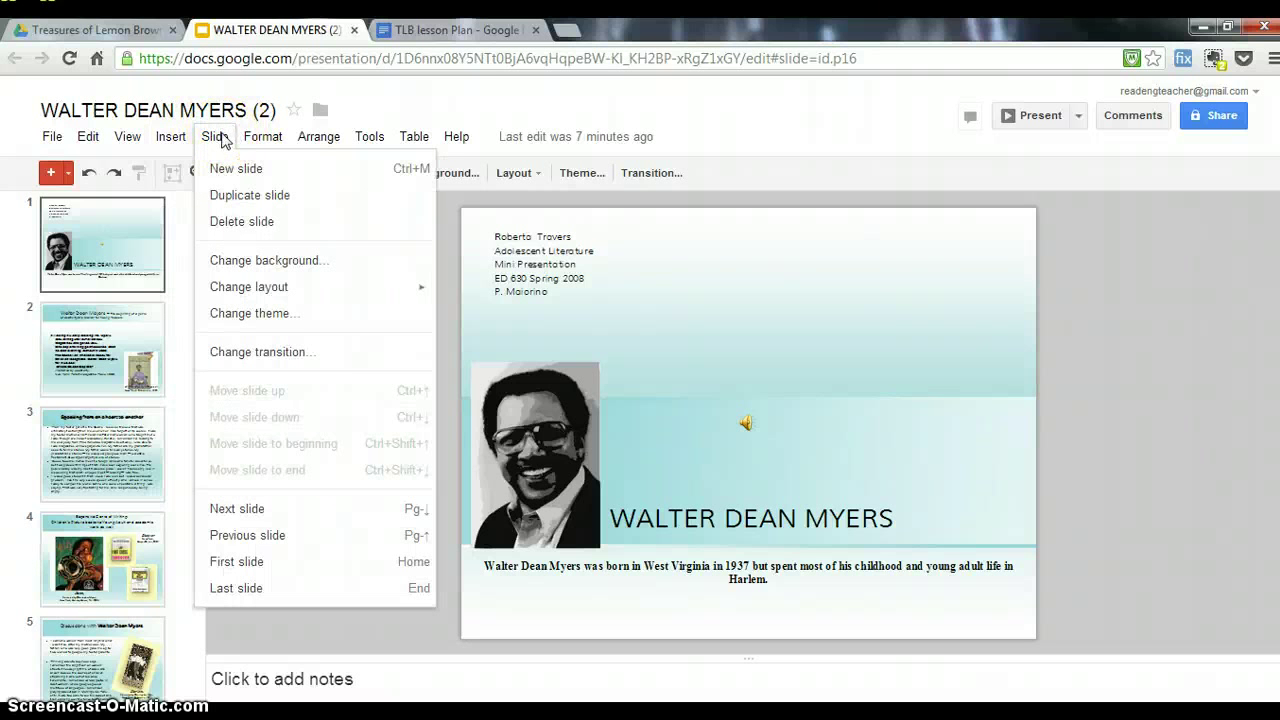
{"action": "left_click", "coordinate": [260, 140]}
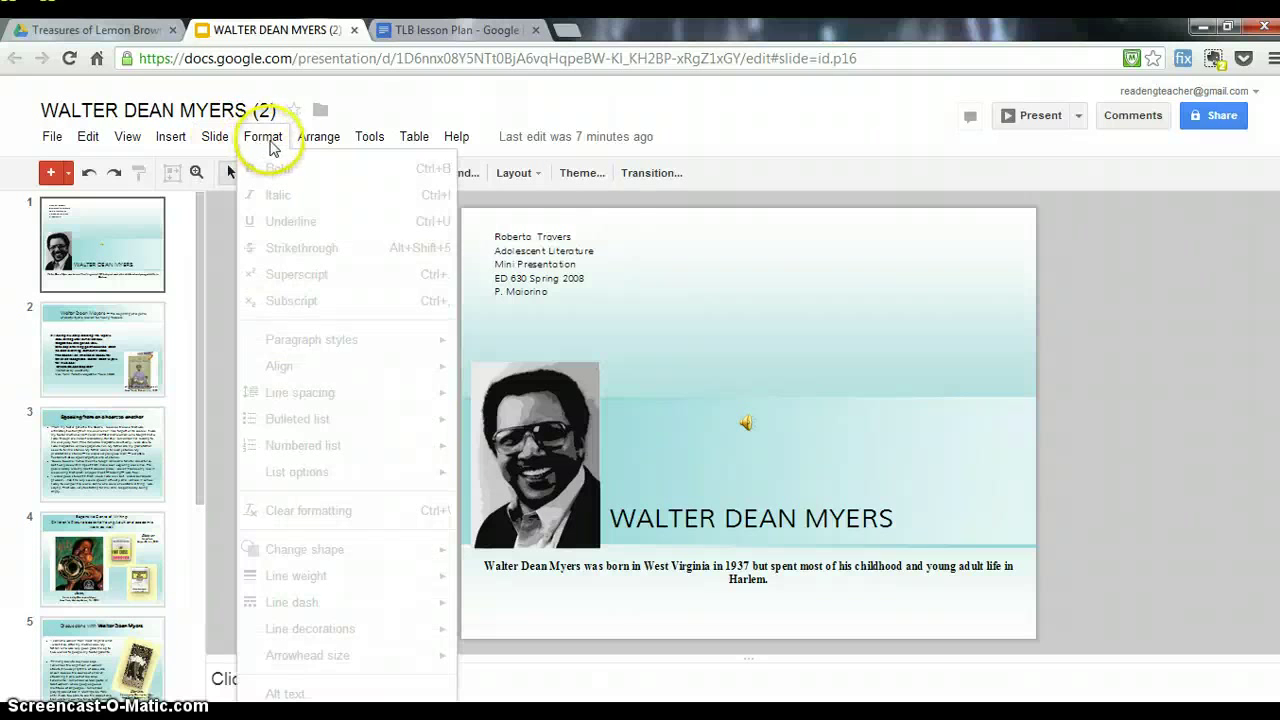
{"action": "left_click", "coordinate": [305, 145]}
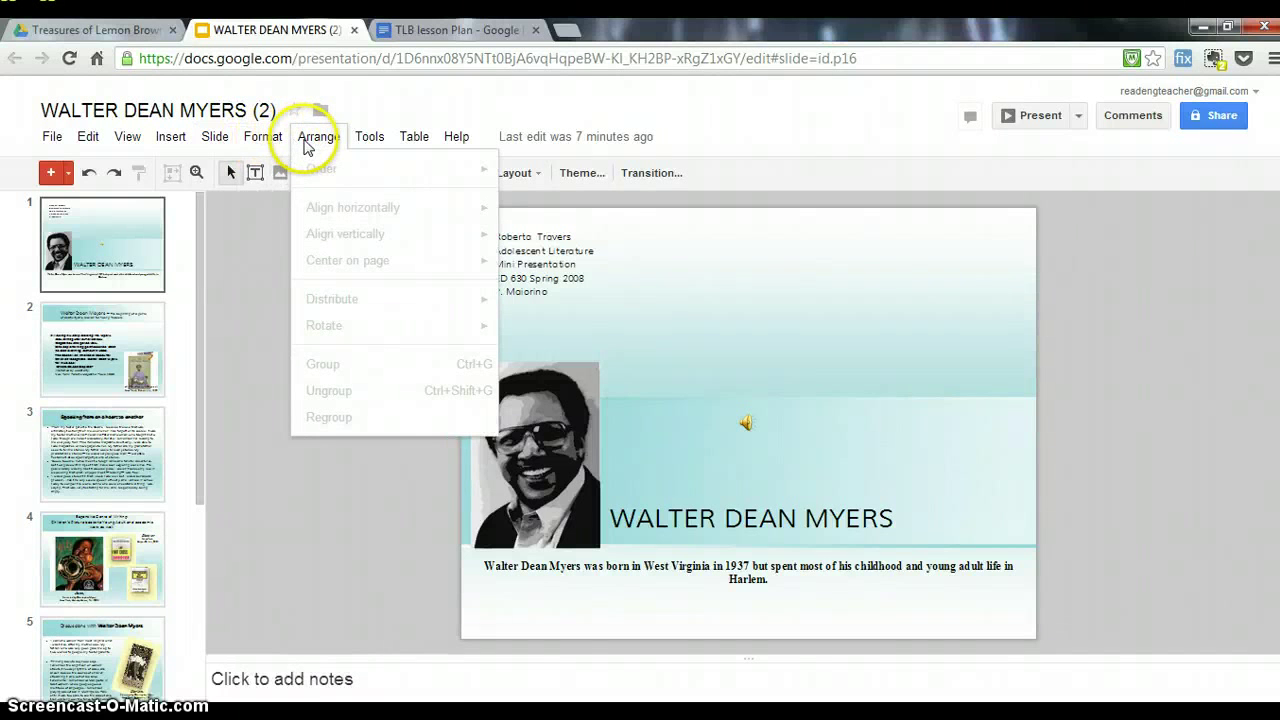
- Show slide 2 of the presentation and examine the format, arrange, tools and slide commands for it
{"action": "left_click", "coordinate": [100, 245]}
{"action": "left_click", "coordinate": [87, 368]}
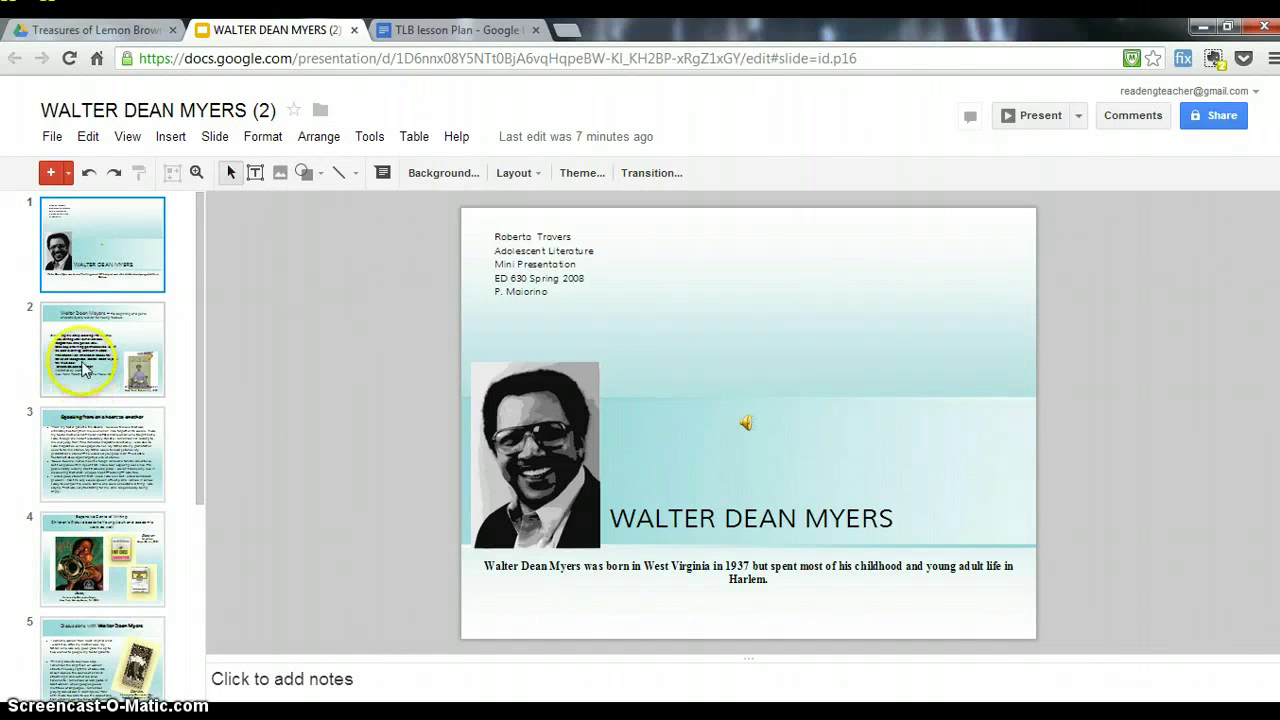
{"action": "left_click", "coordinate": [262, 138]}
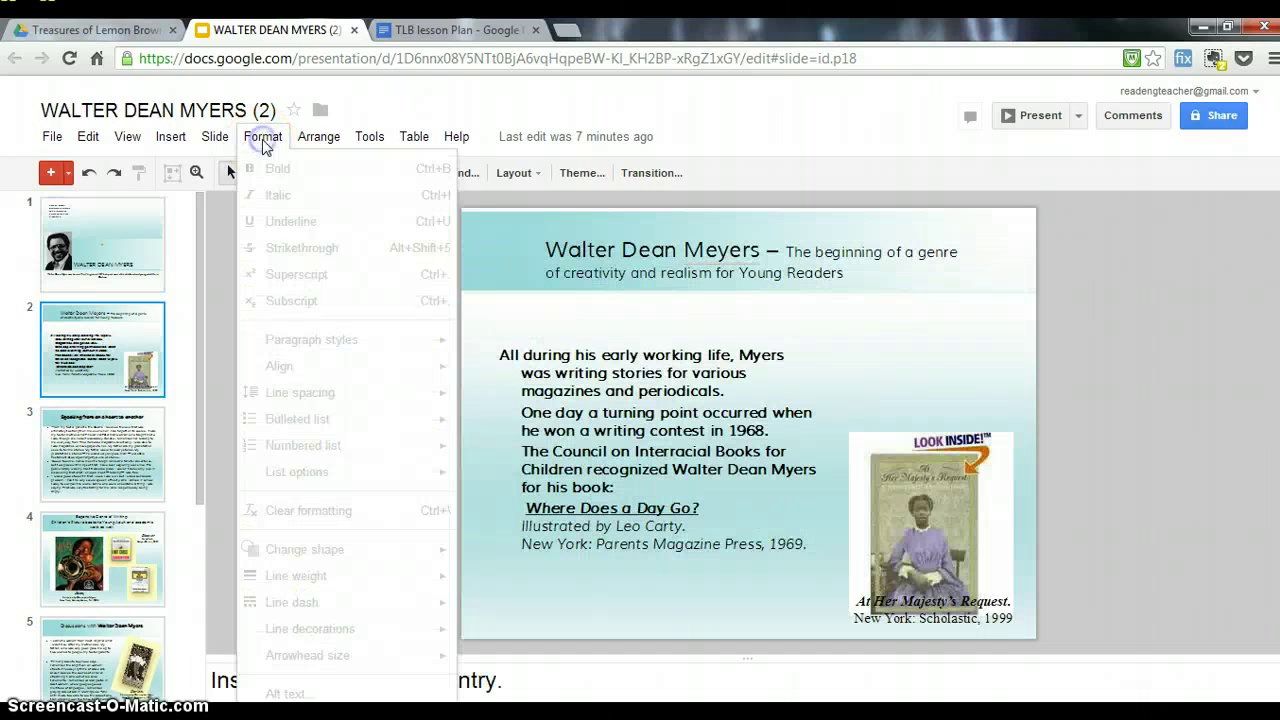
{"action": "left_click", "coordinate": [318, 140]}
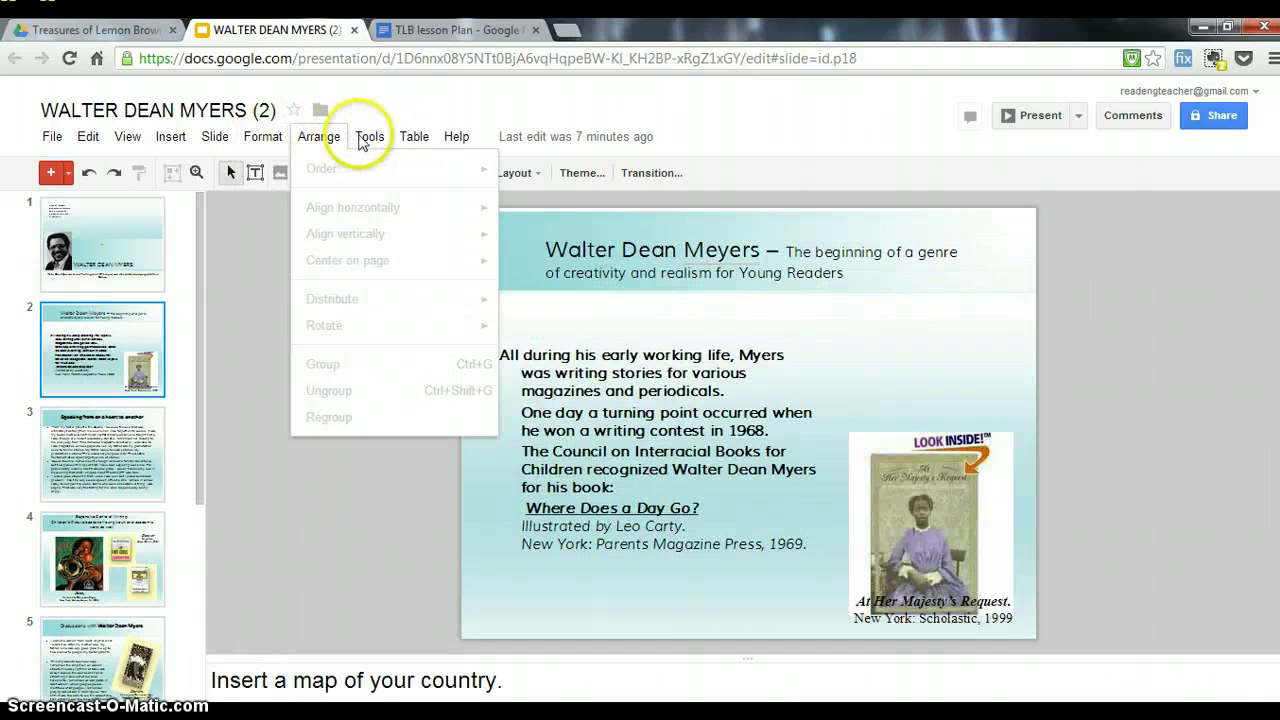
{"action": "mouse_move", "coordinate": [419, 146]}
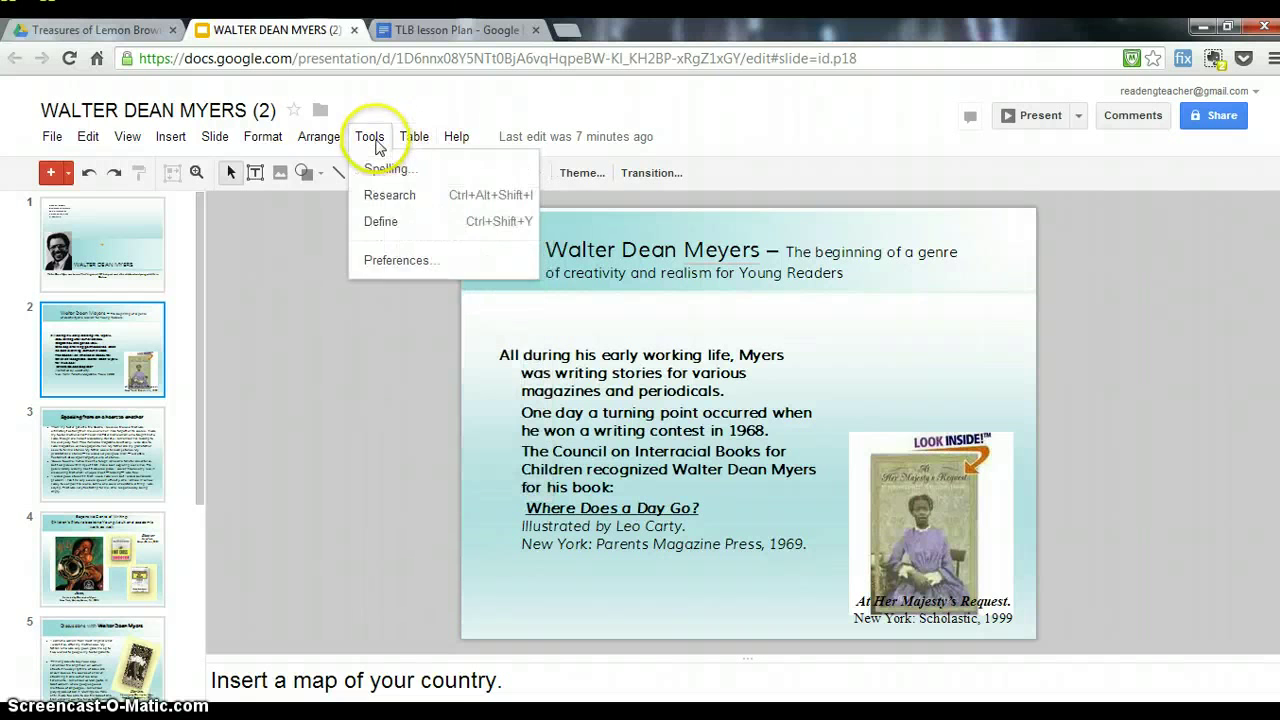
{"action": "mouse_move", "coordinate": [335, 147]}
{"action": "mouse_move", "coordinate": [220, 146]}
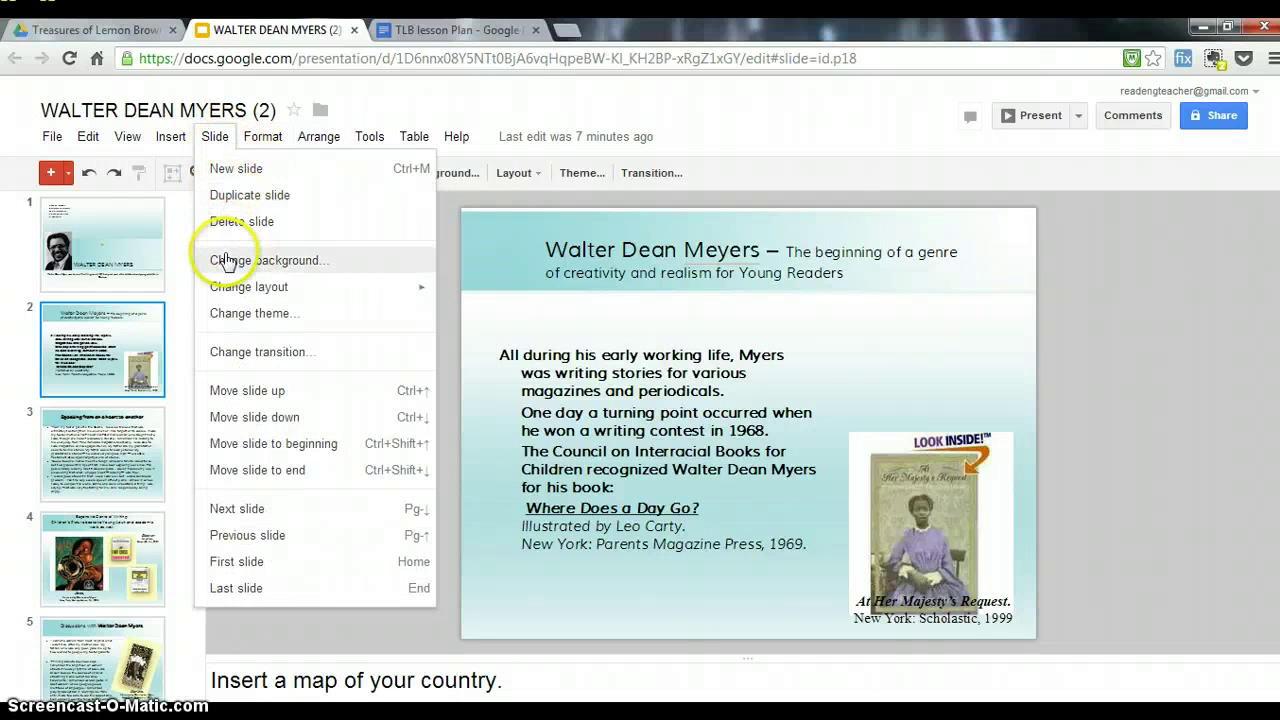
- Return to the Treasures of Lemon Brown folder, review the file types that can be created, and open the Storyboard Template spreadsheet
{"action": "left_click", "coordinate": [19, 35]}
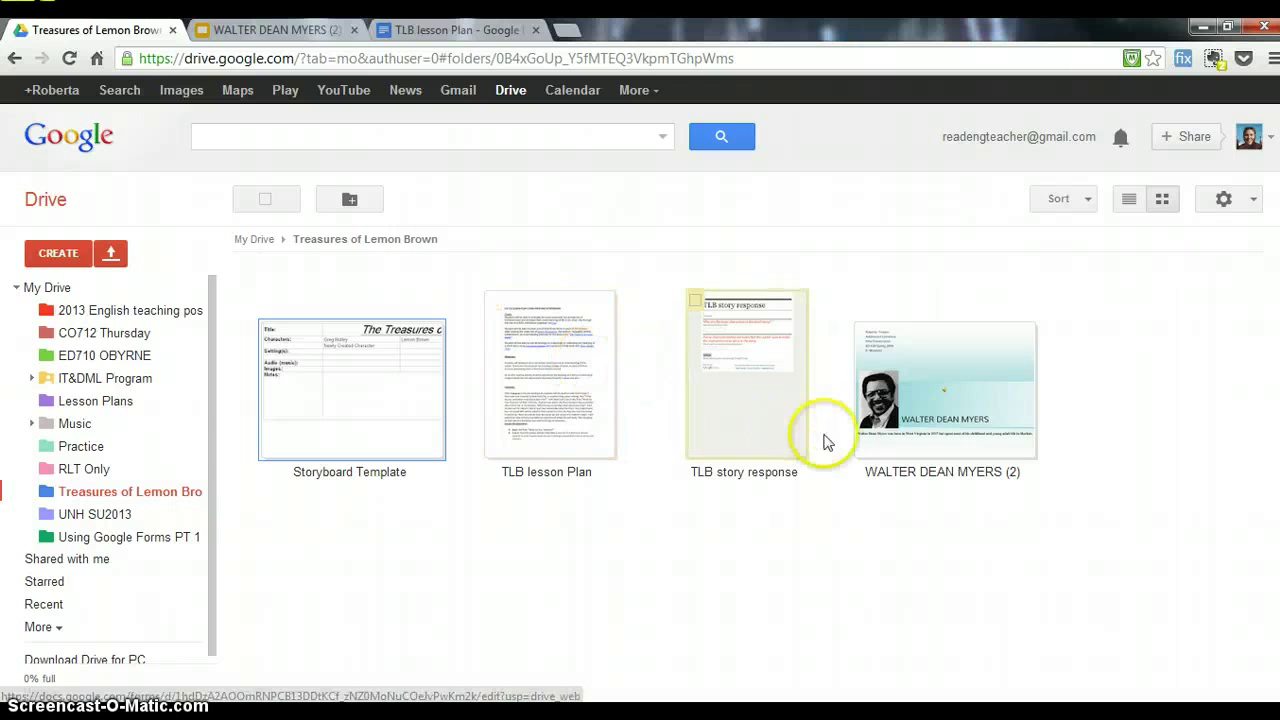
{"action": "left_click", "coordinate": [52, 256]}
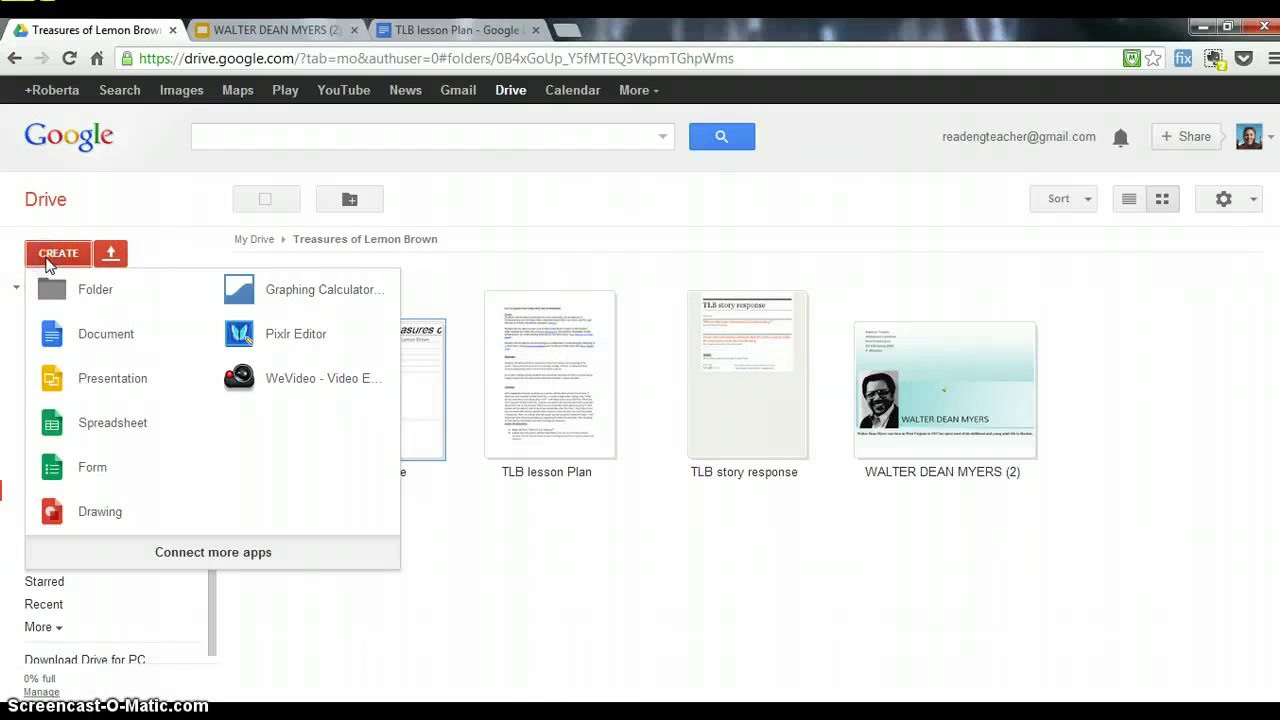
{"action": "left_click", "coordinate": [72, 428]}
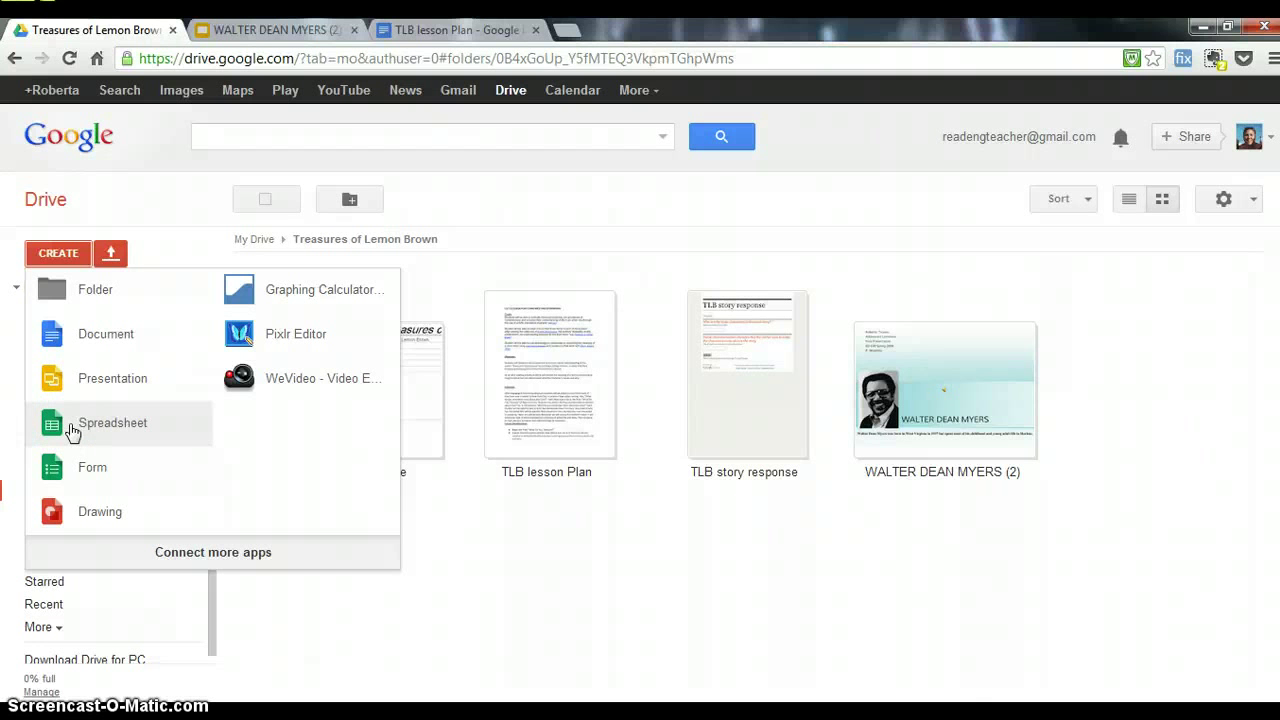
{"action": "left_click", "coordinate": [521, 510]}
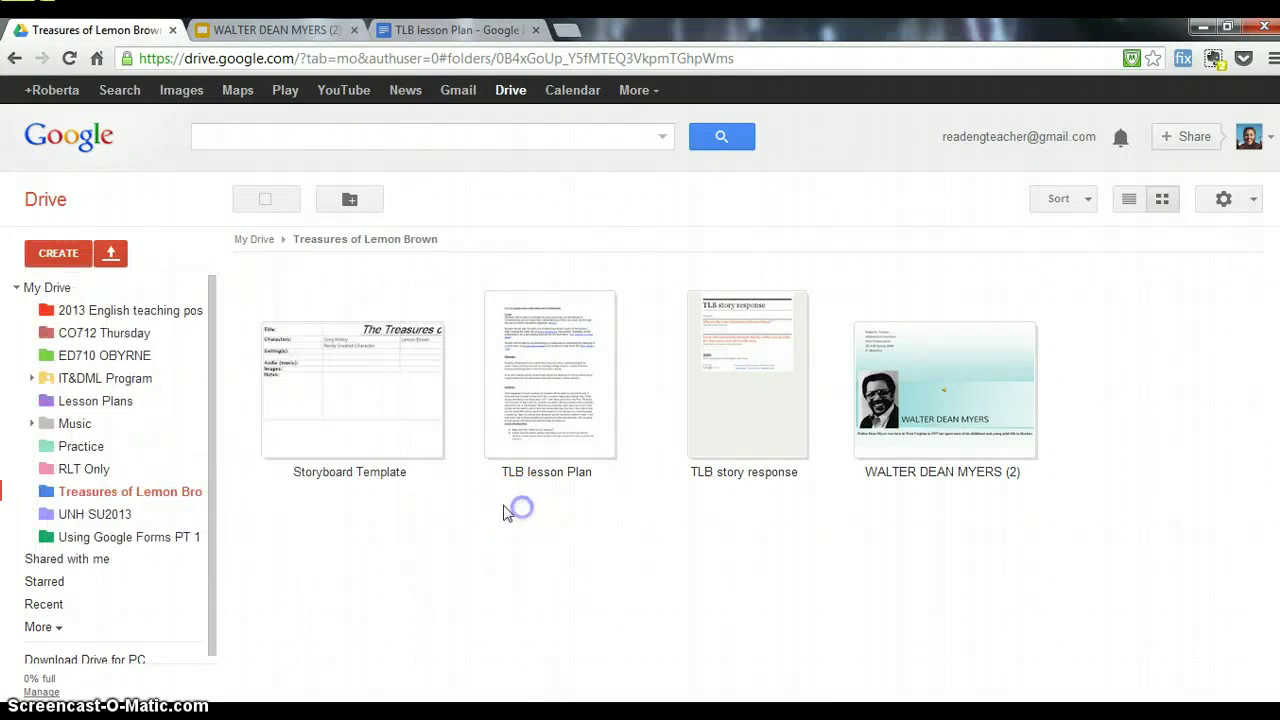
{"action": "left_click", "coordinate": [392, 380]}
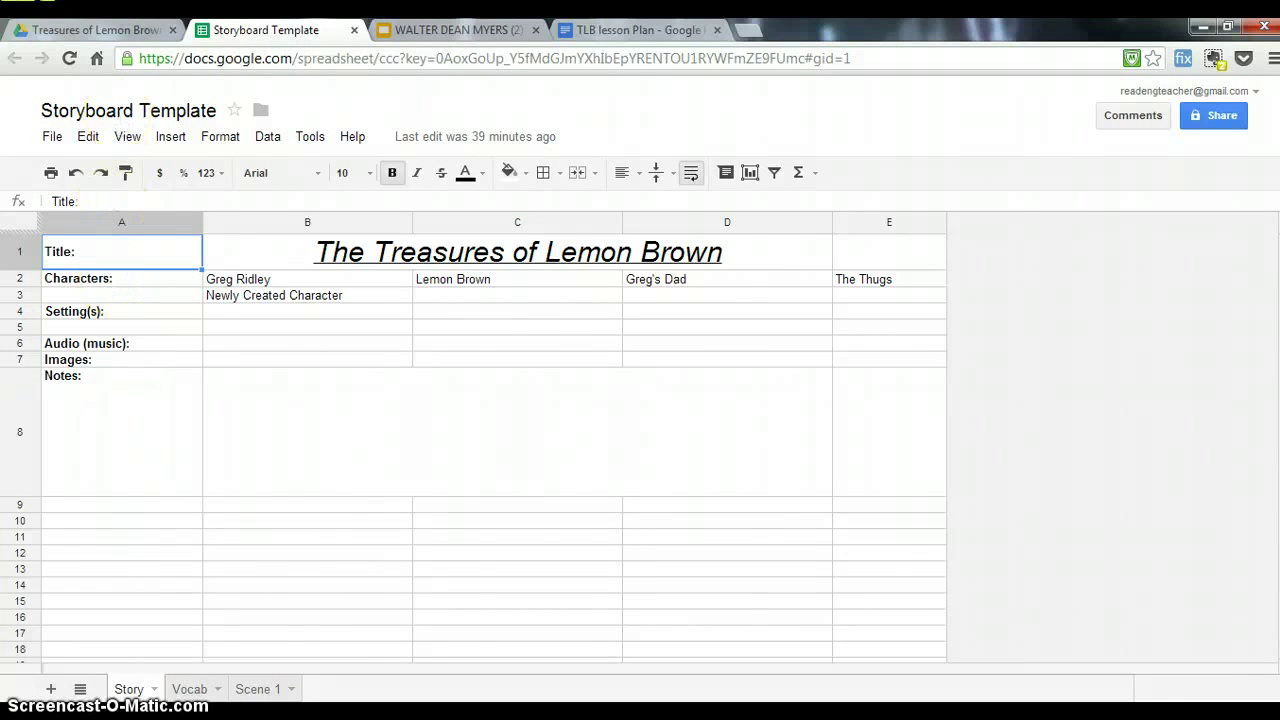
- Create a new form in the Treasures of Lemon Brown folder and title it Practice
{"action": "left_click", "coordinate": [120, 30]}
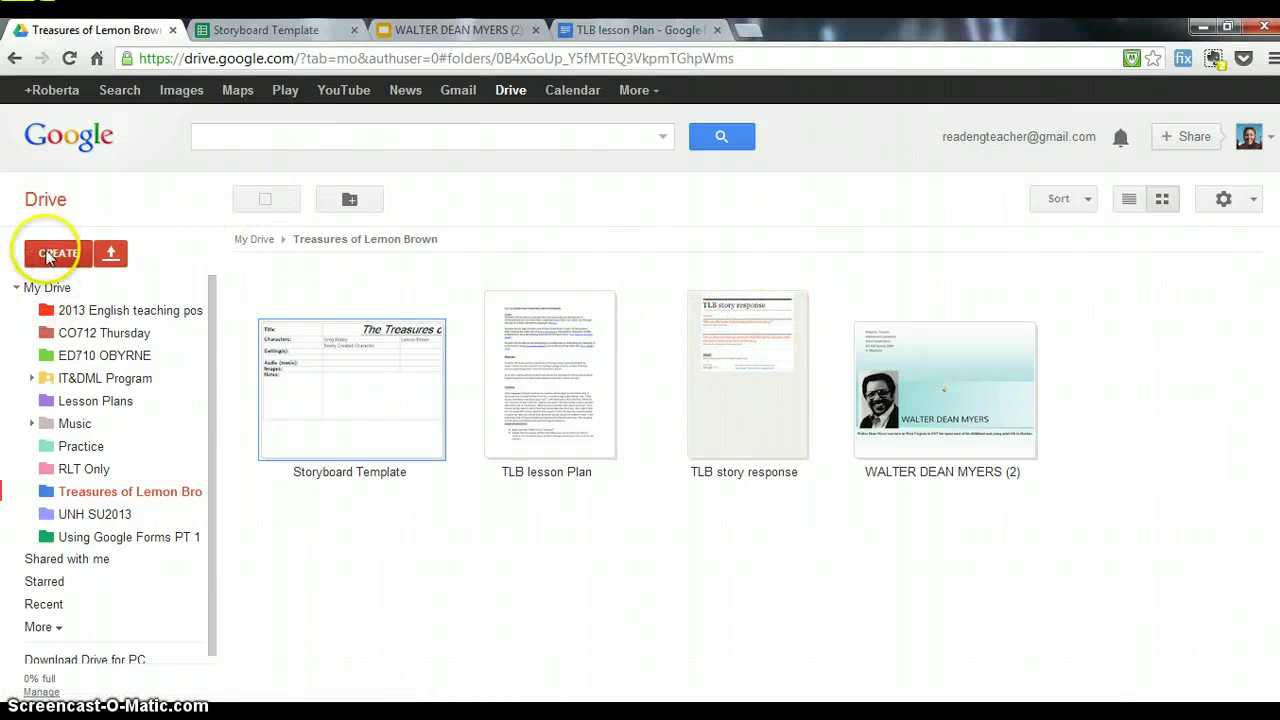
{"action": "left_click", "coordinate": [48, 254]}
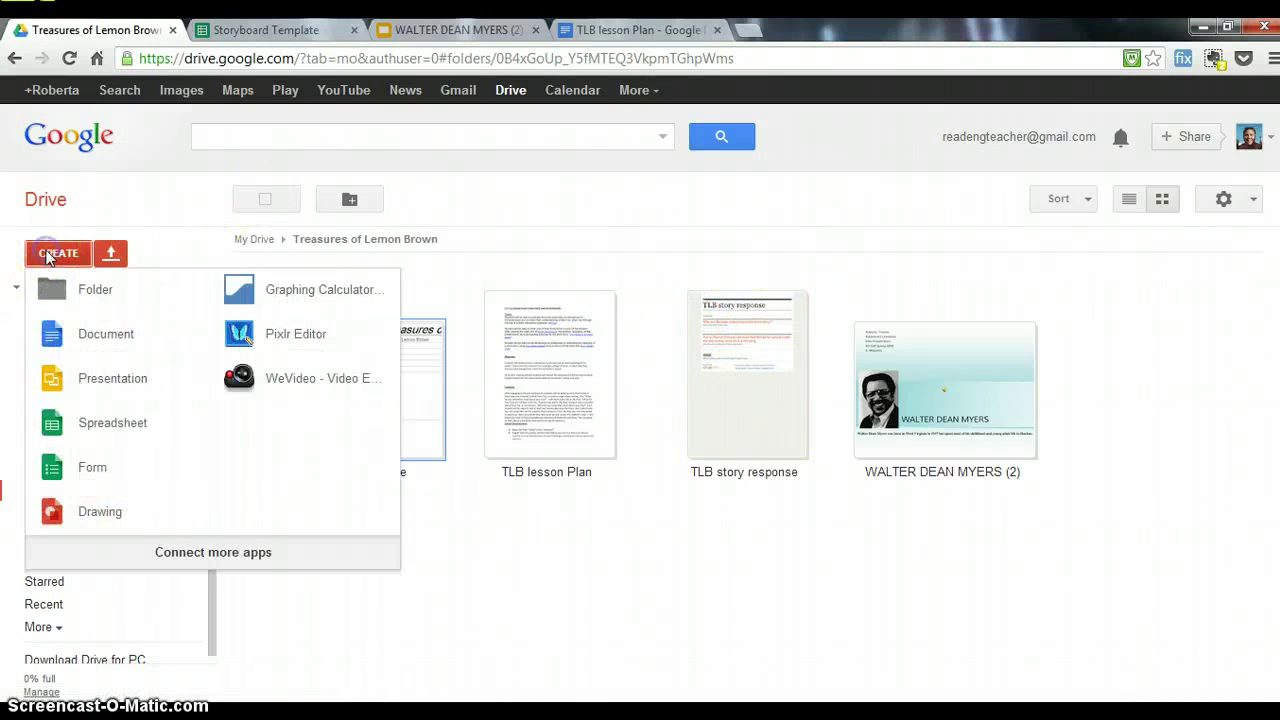
{"action": "left_click", "coordinate": [74, 470]}
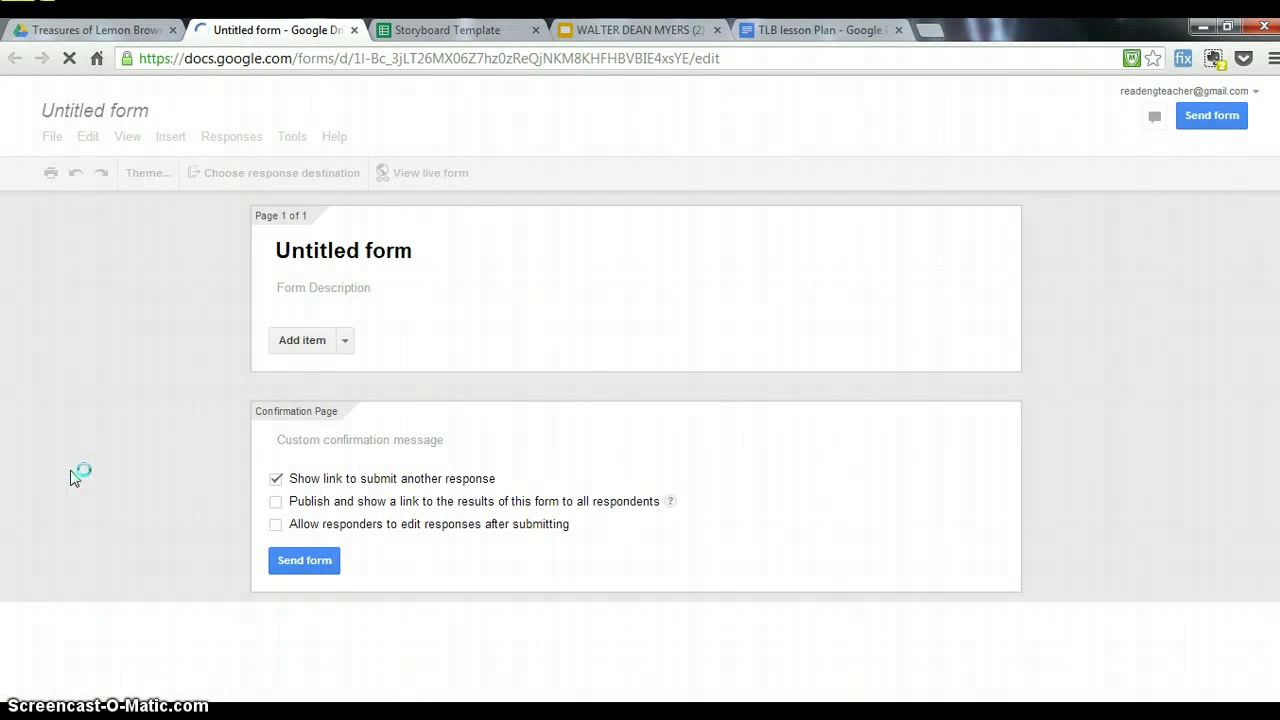
{"action": "left_click", "coordinate": [298, 341]}
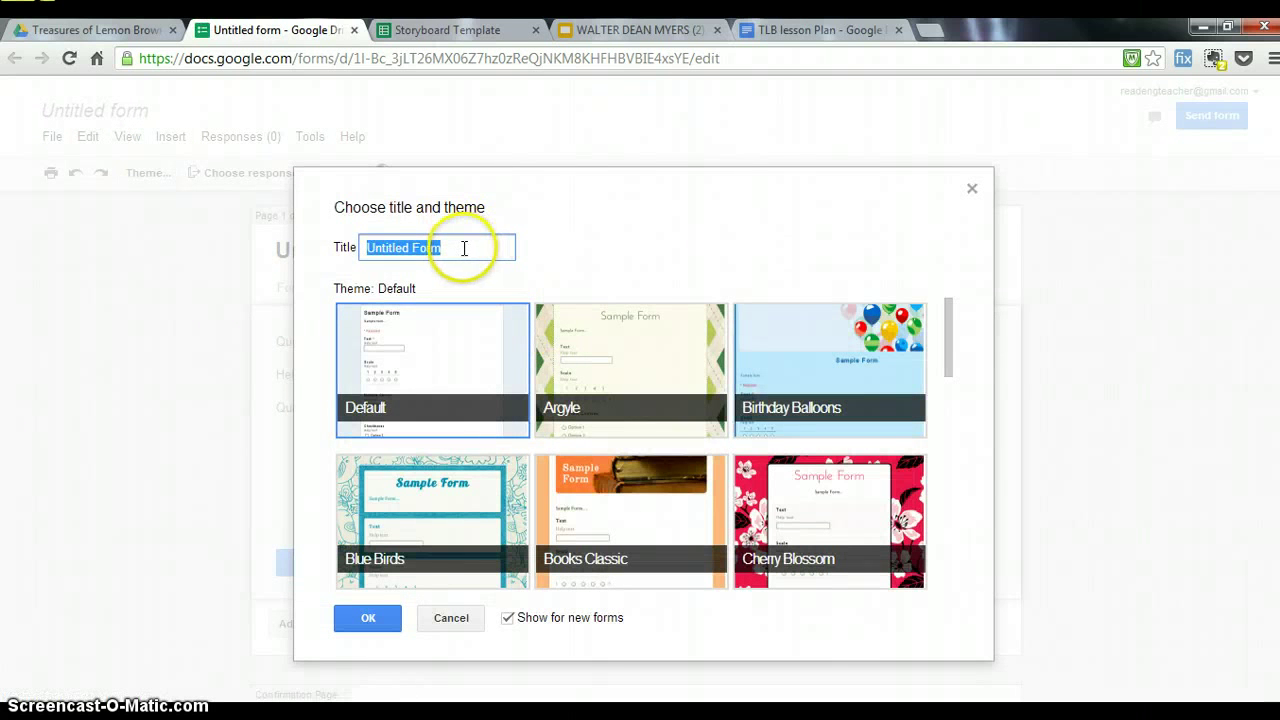
{"action": "key", "text": "BackSpace"}
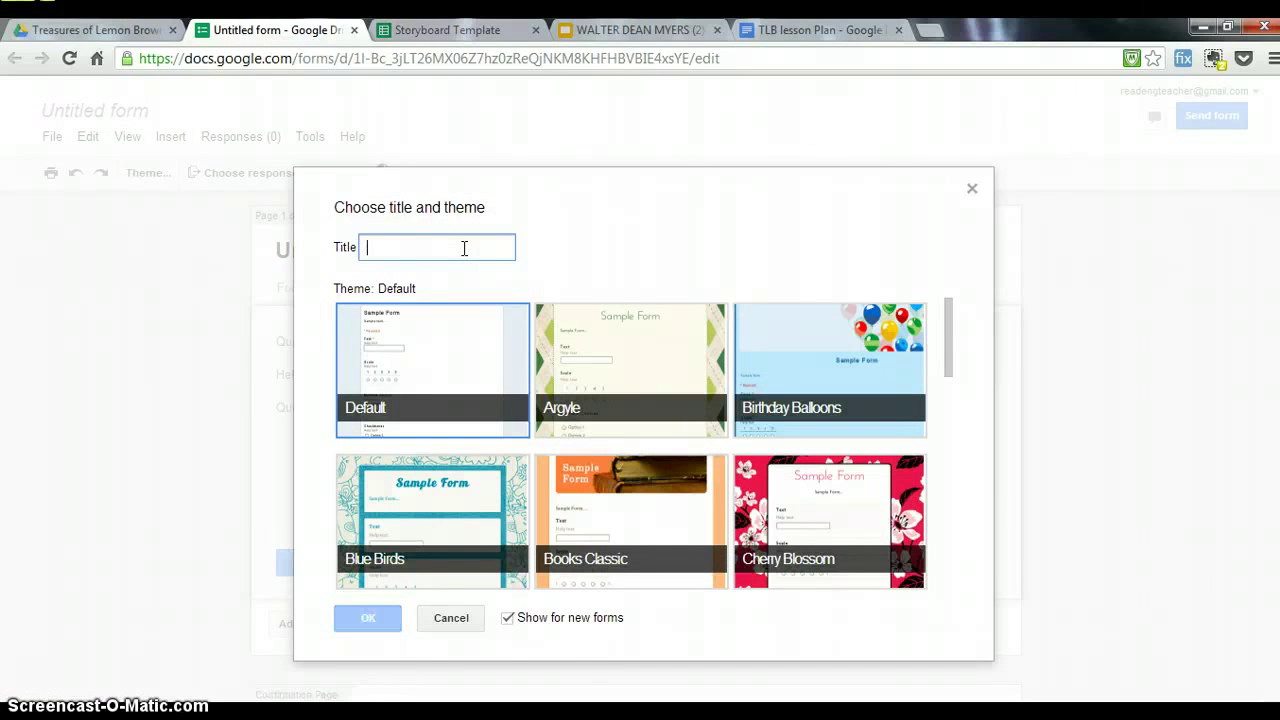
{"action": "type", "text": "Practice"}
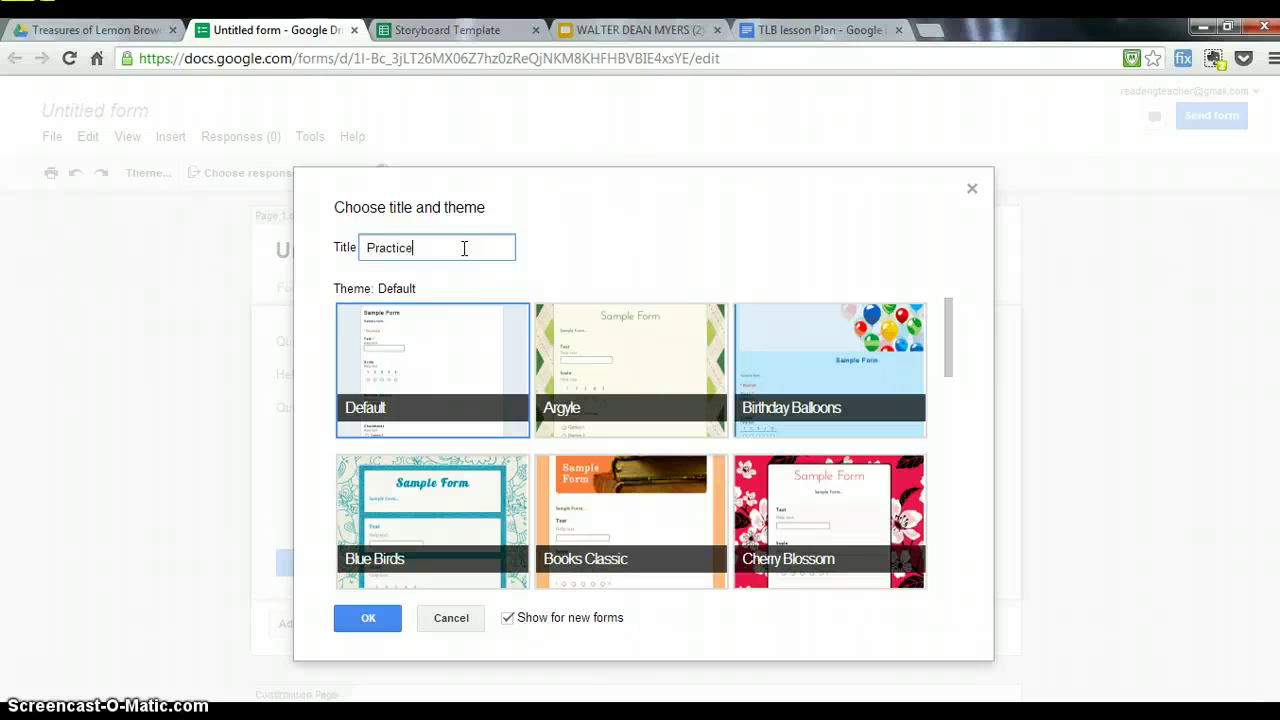
- Browse the available form themes and apply the Magazine theme to the Practice form
{"action": "left_click", "coordinate": [466, 338]}
{"action": "left_click", "coordinate": [571, 343]}
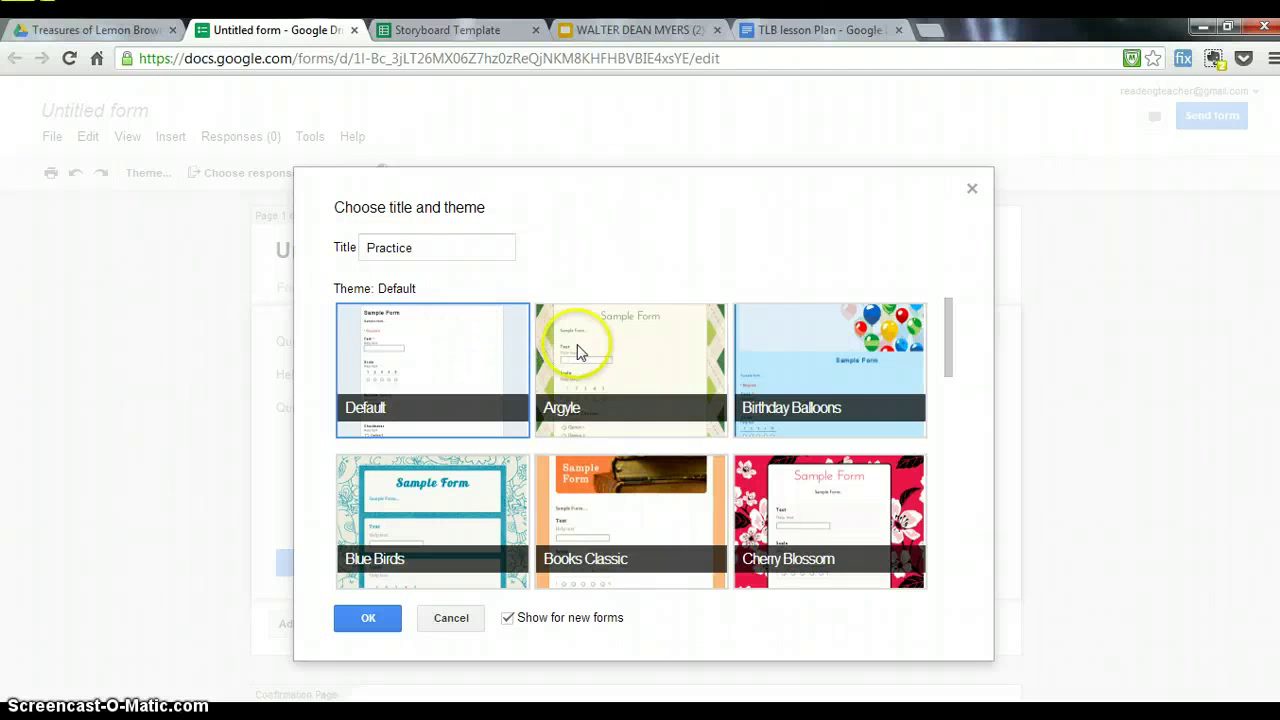
{"action": "left_click", "coordinate": [812, 378]}
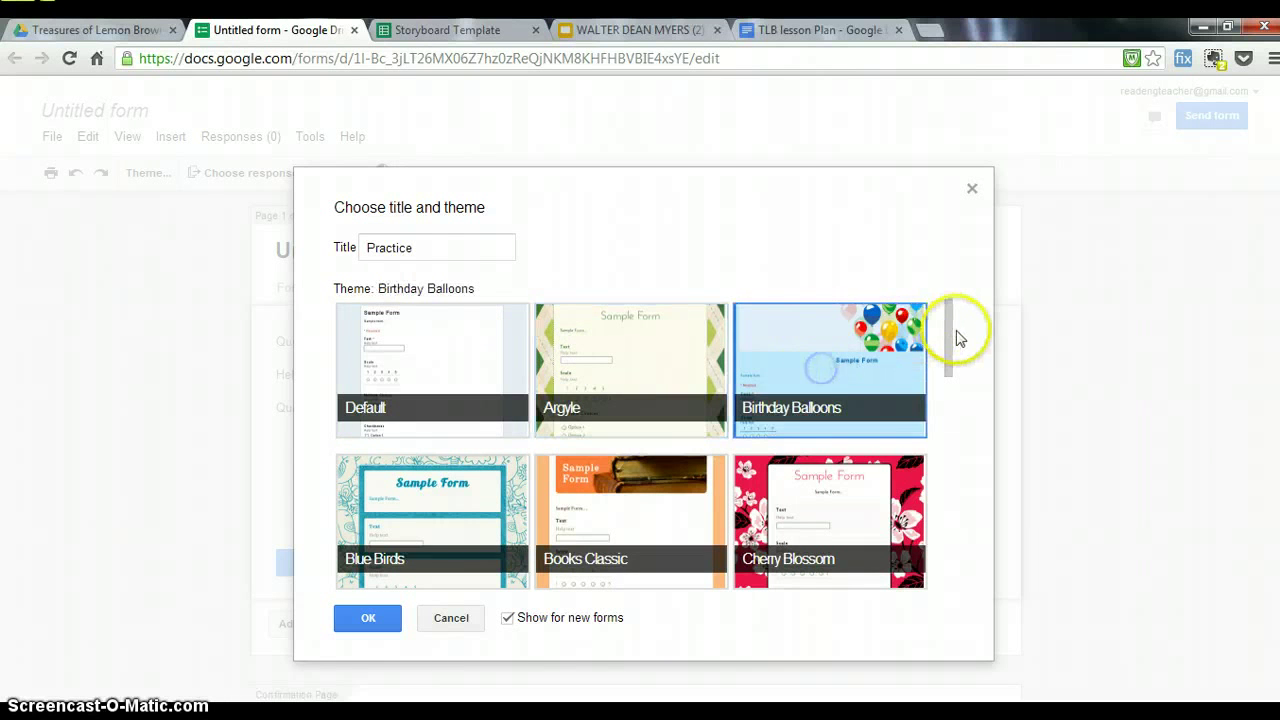
{"action": "left_click_drag", "start_coordinate": [952, 336], "coordinate": [948, 521]}
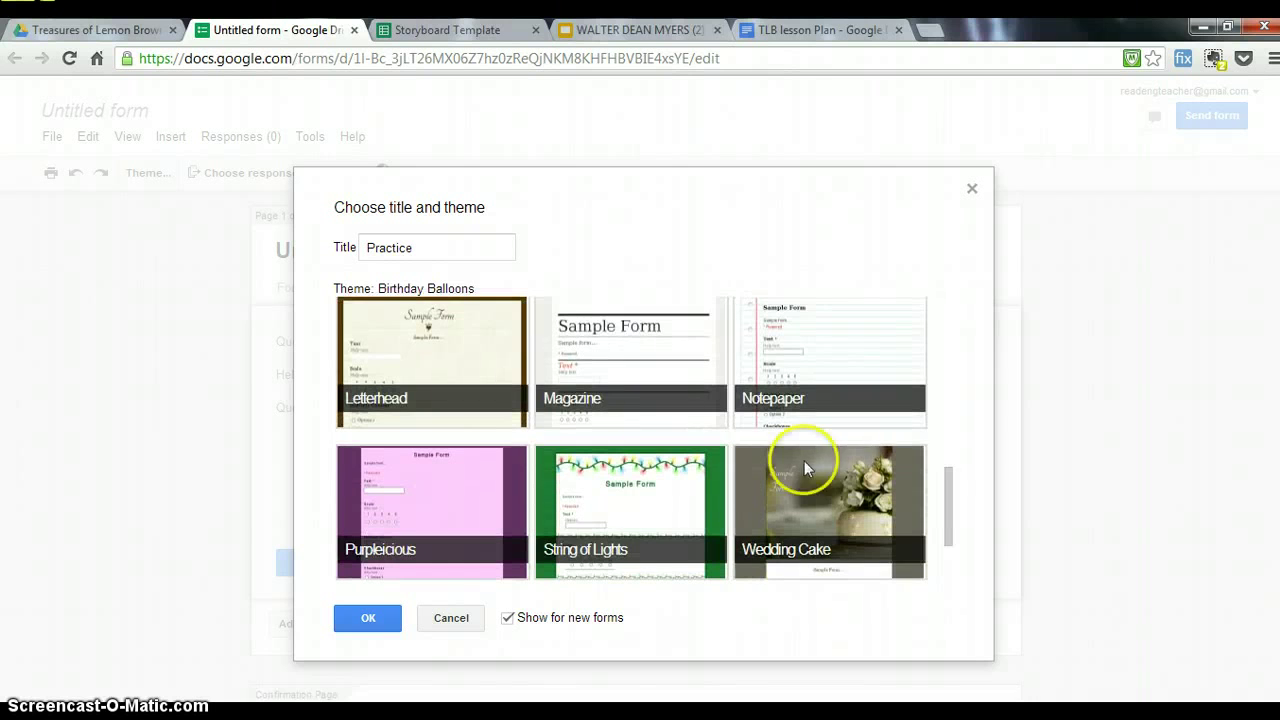
{"action": "left_click", "coordinate": [621, 340]}
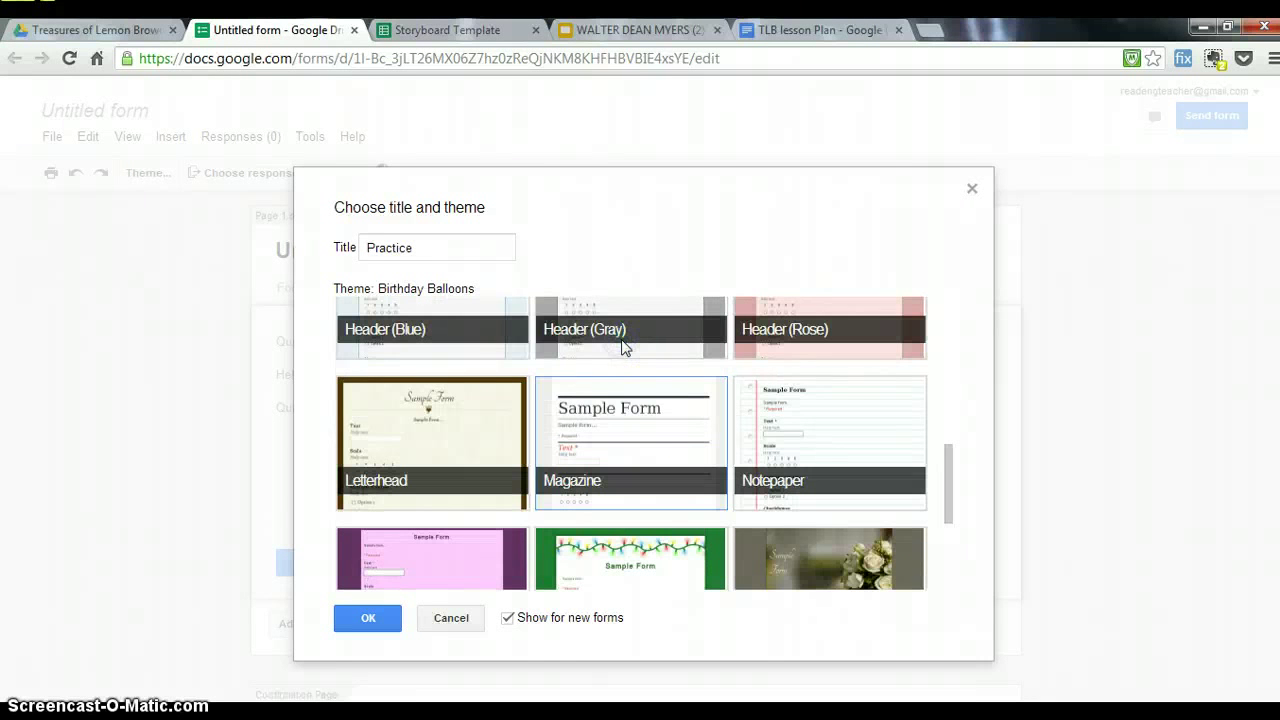
{"action": "left_click", "coordinate": [621, 400]}
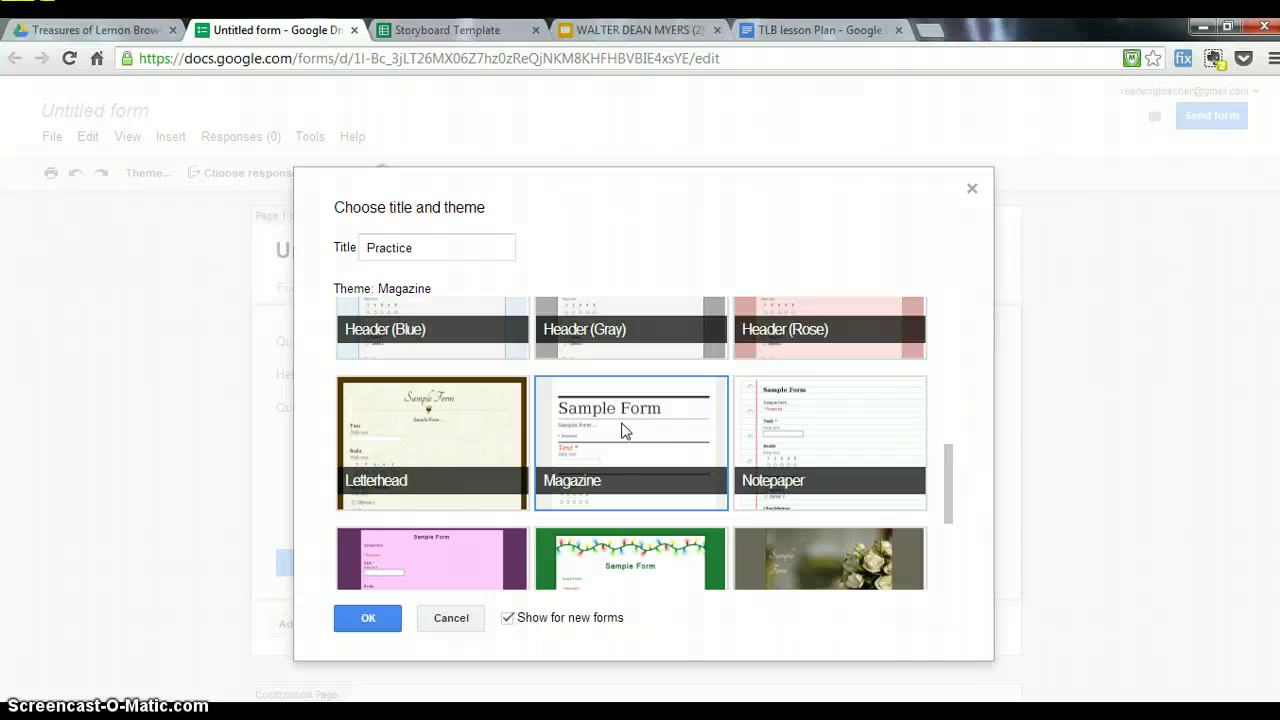
{"action": "left_click", "coordinate": [366, 620]}
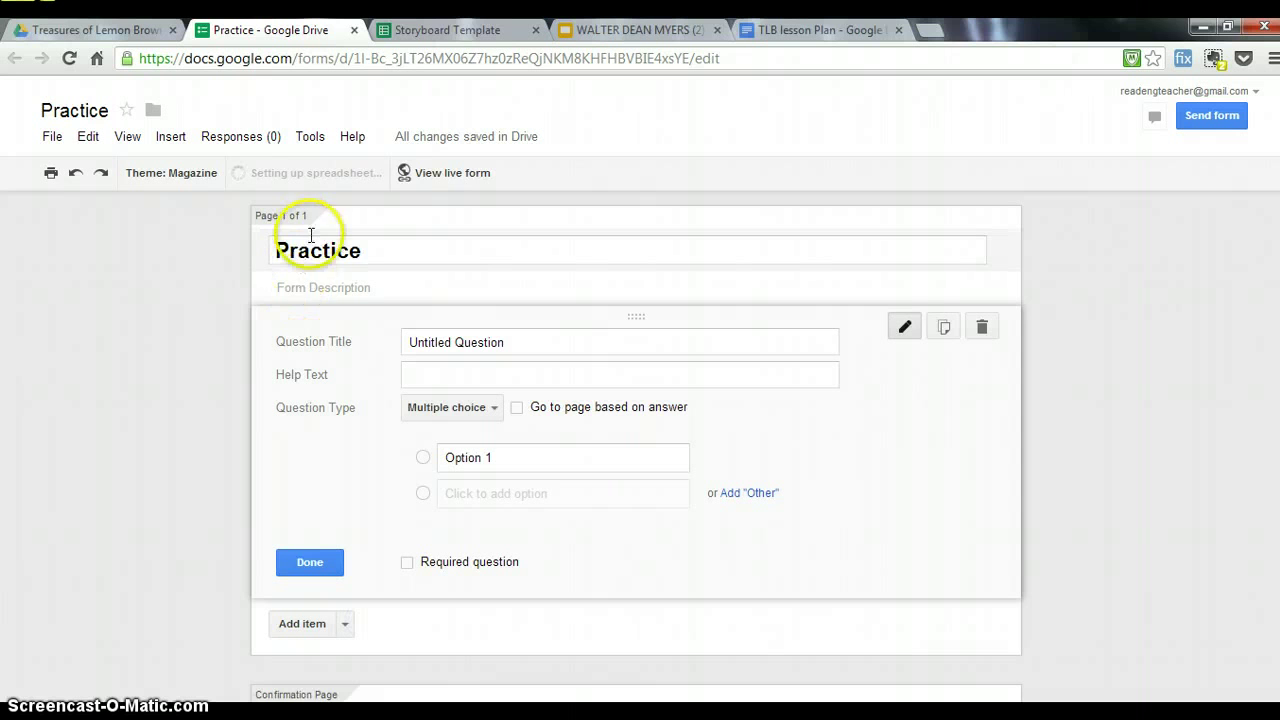
- Replace the first question's default title with Student Name
{"action": "left_click", "coordinate": [421, 341]}
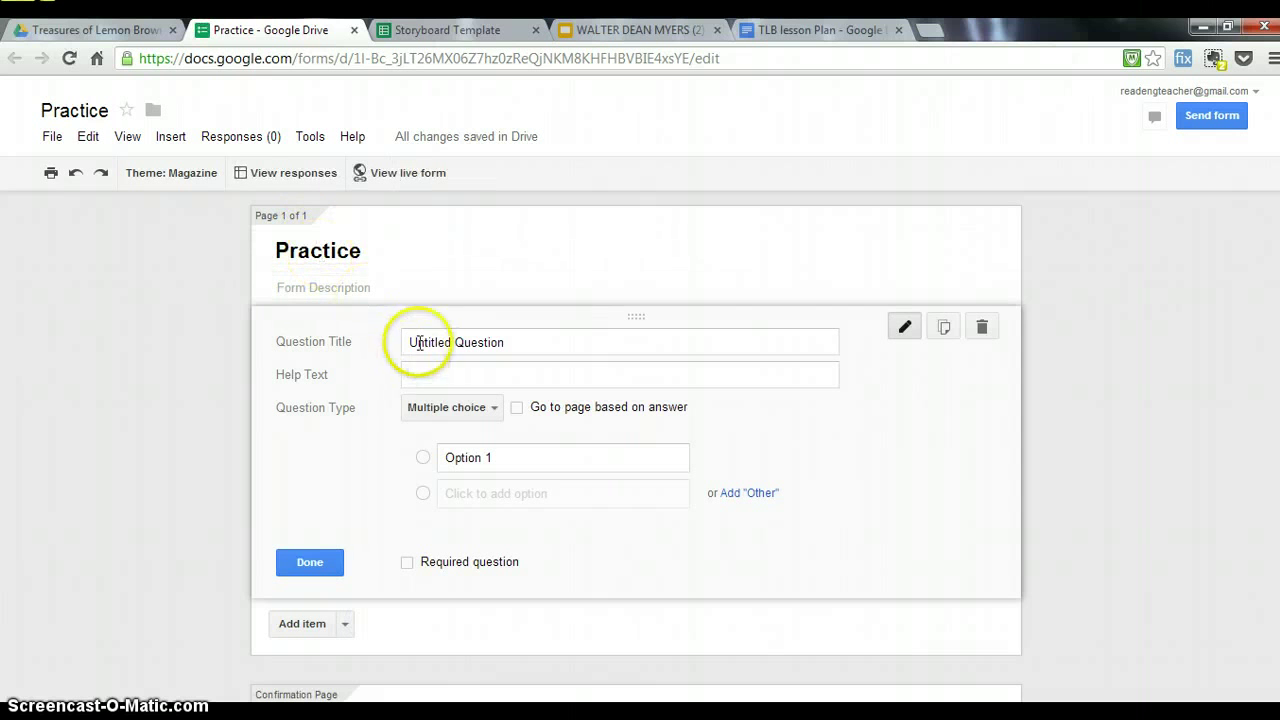
{"action": "left_click", "coordinate": [424, 342]}
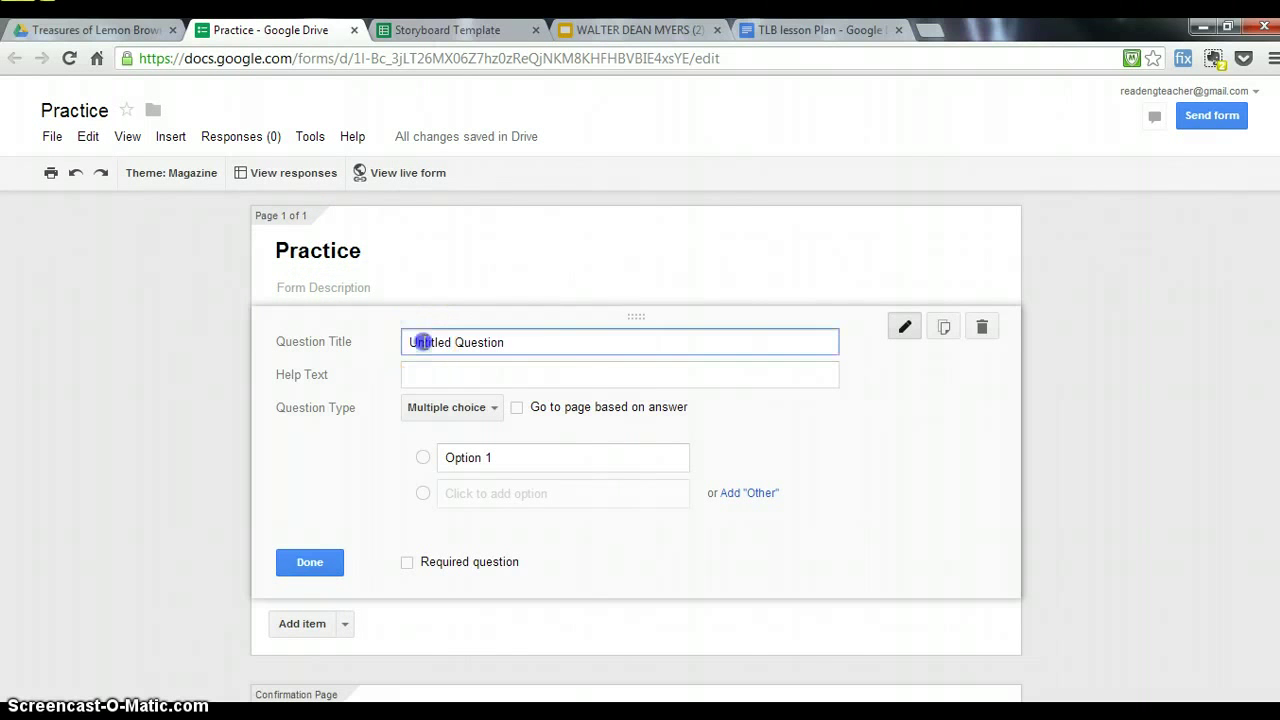
{"action": "left_click", "coordinate": [540, 344]}
{"action": "key", "text": "BackSpace"}
{"action": "key", "text": "BackSpace"}
{"action": "key", "text": "BackSpace"}
{"action": "key", "text": "BackSpace"}
{"action": "key", "text": "BackSpace"}
{"action": "key", "text": "BackSpace"}
{"action": "key", "text": "BackSpace"}
{"action": "key", "text": "BackSpace"}
{"action": "key", "text": "BackSpace"}
{"action": "key", "text": "BackSpace"}
{"action": "key", "text": "BackSpace"}
{"action": "key", "text": "BackSpace"}
{"action": "key", "text": "BackSpace"}
{"action": "key", "text": "BackSpace"}
{"action": "key", "text": "BackSpace"}
{"action": "key", "text": "BackSpace"}
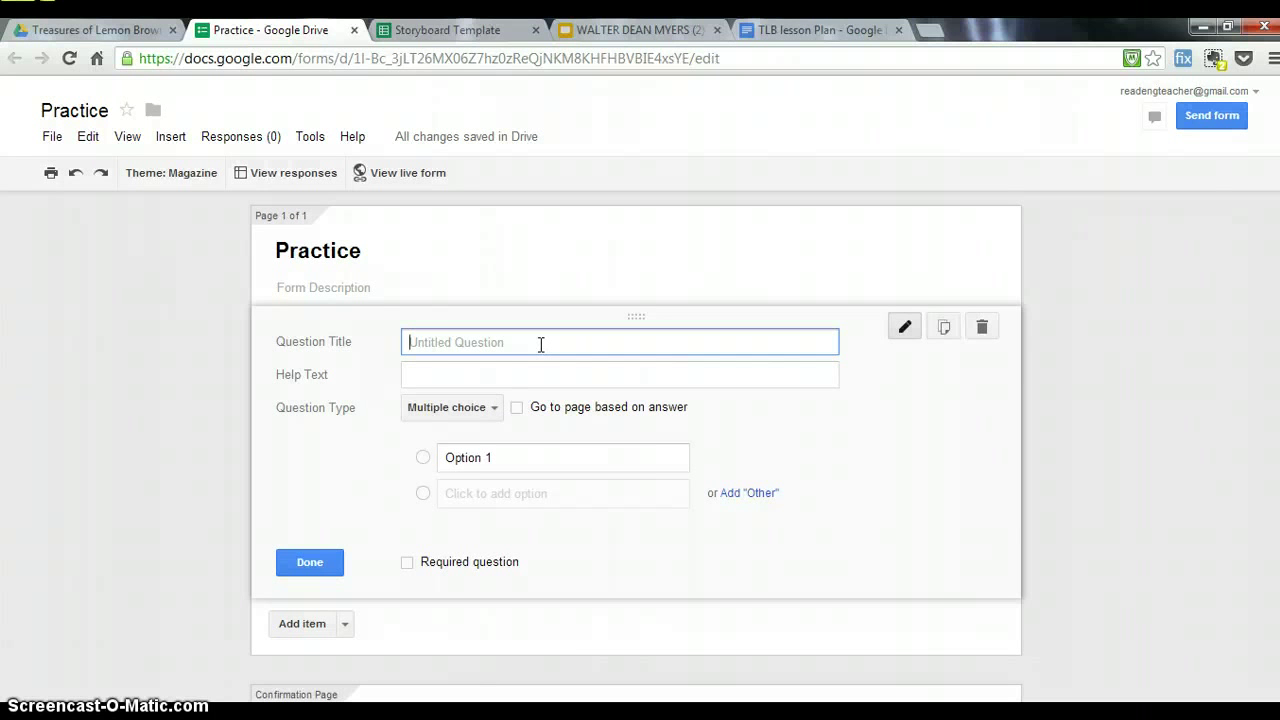
{"action": "type", "text": "Student Name"}
- Set the Student Name question's type to Text and make it a required question
{"action": "left_click", "coordinate": [493, 408]}
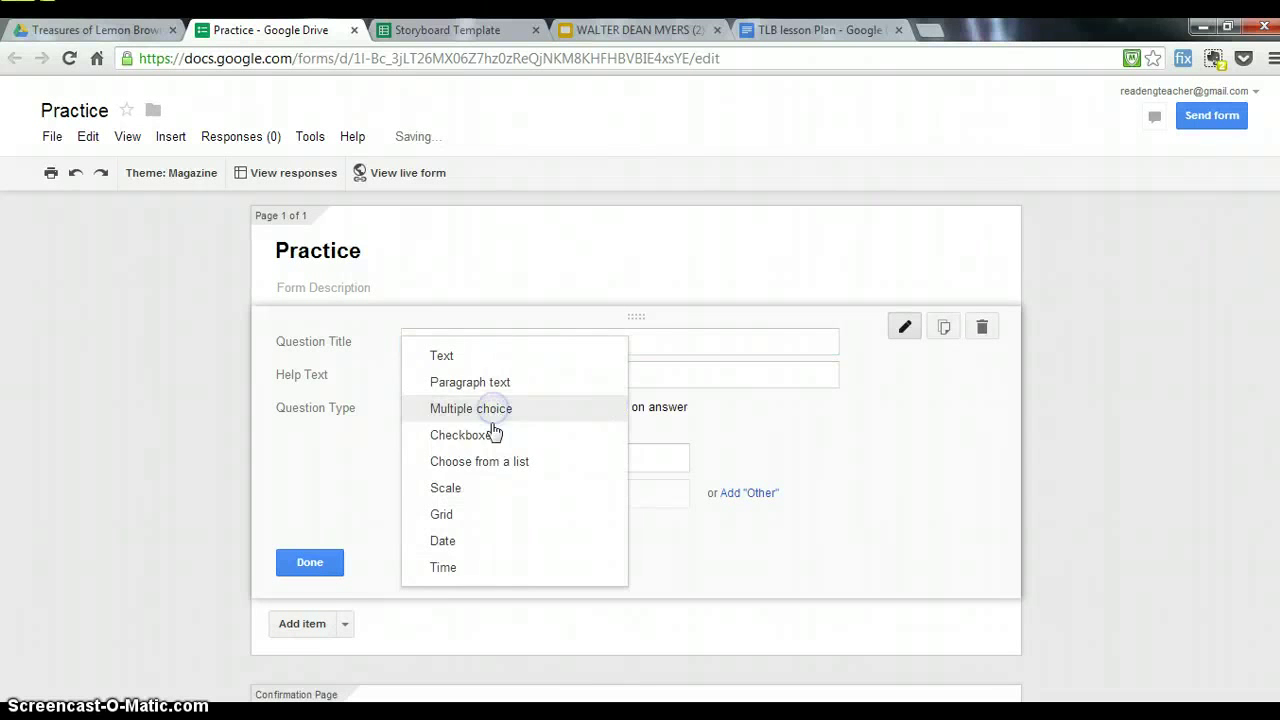
{"action": "left_click", "coordinate": [449, 357]}
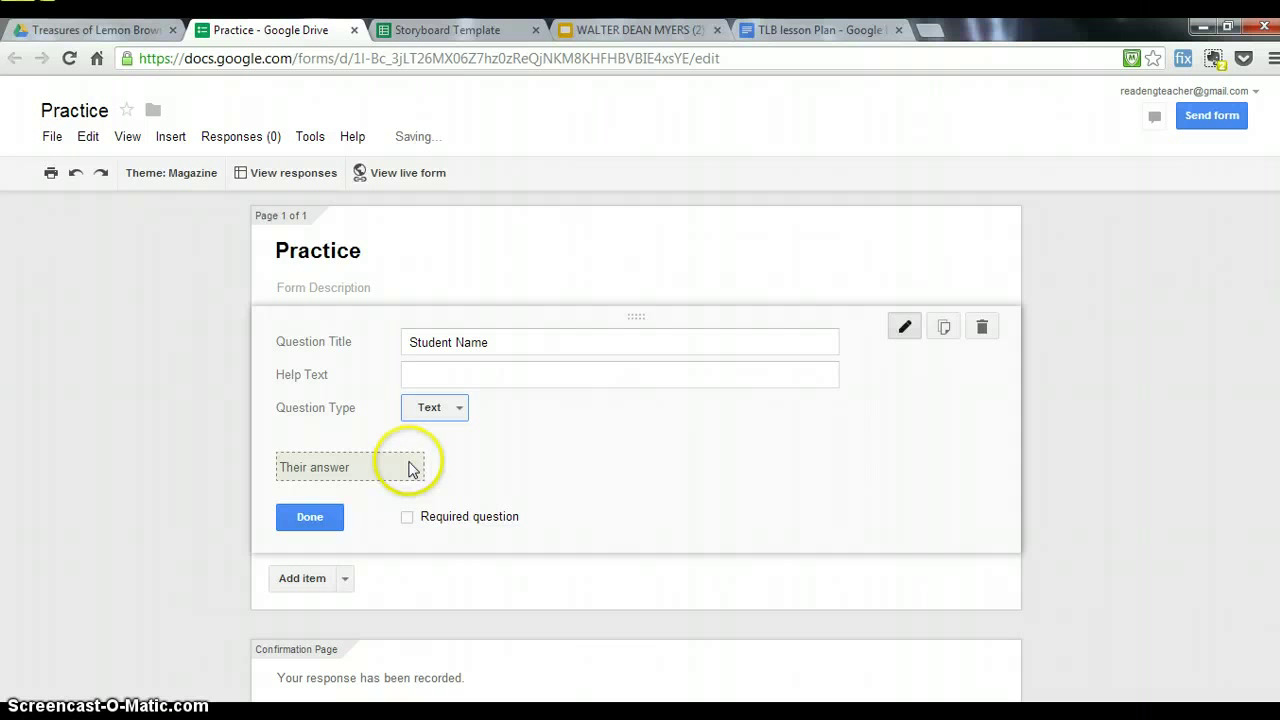
{"action": "left_click", "coordinate": [407, 517]}
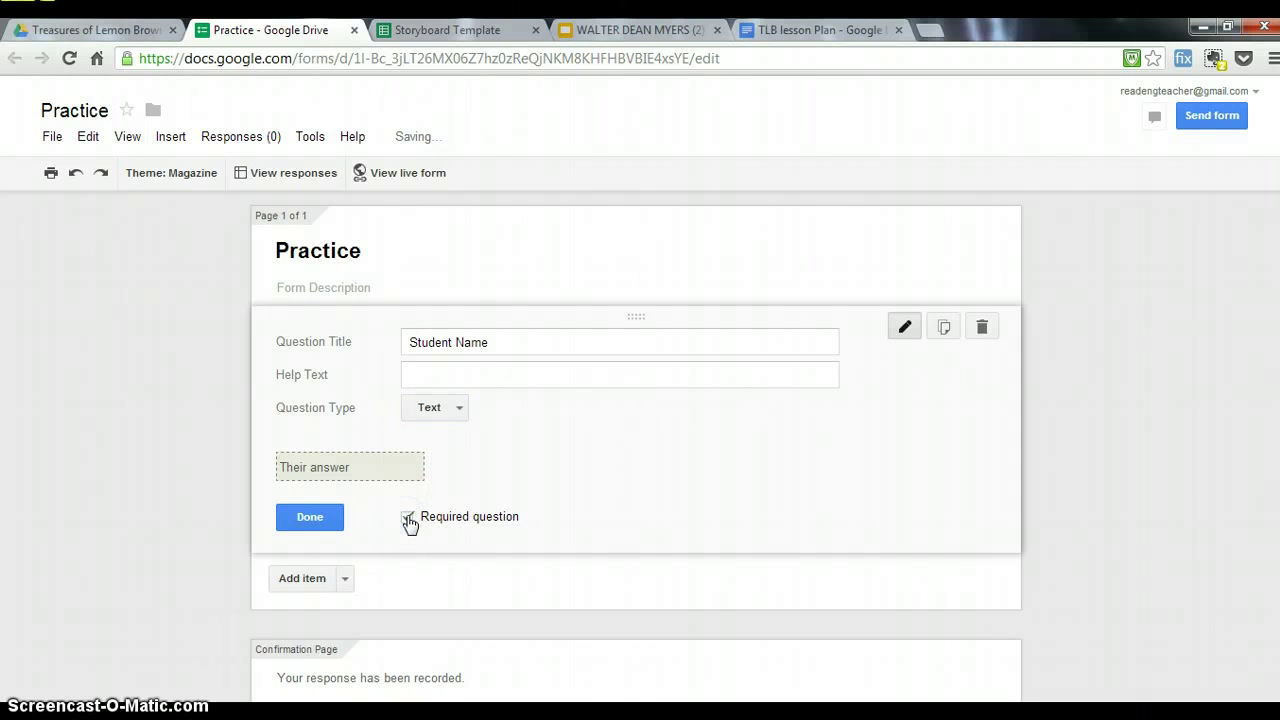
- Finish editing the Student Name question and add a new question titled Class section
{"action": "left_click", "coordinate": [318, 522]}
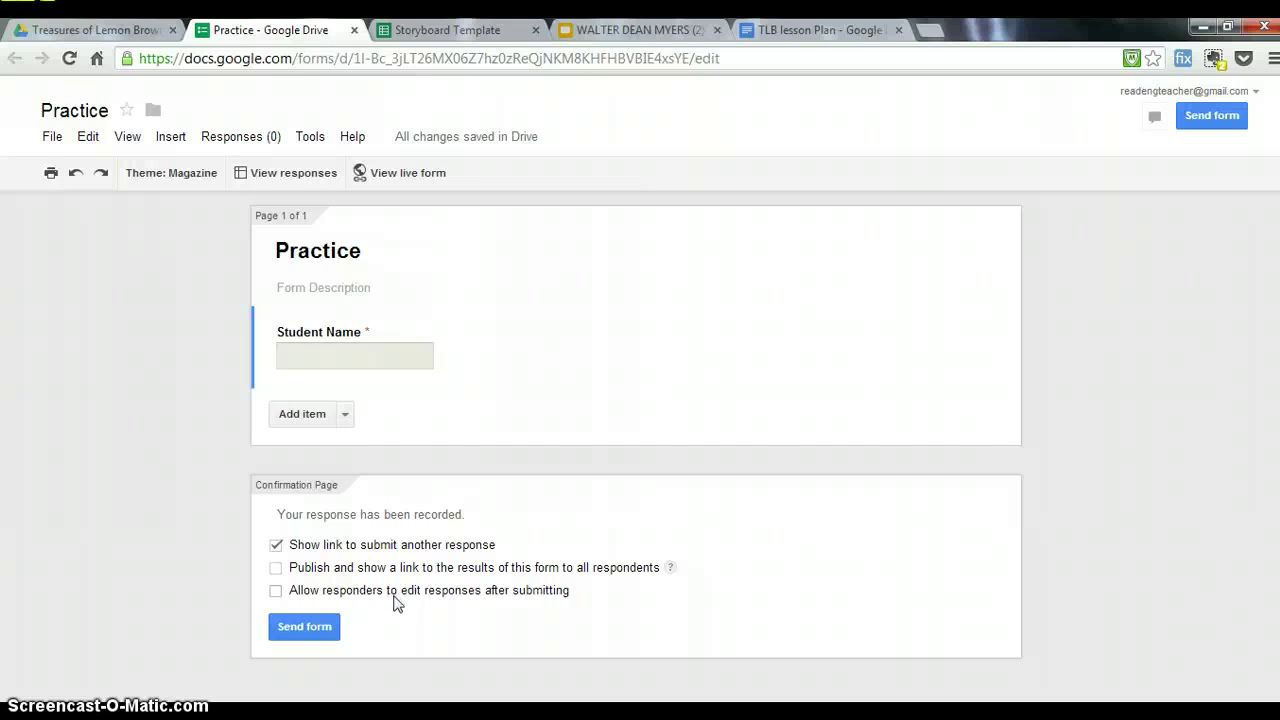
{"action": "left_click", "coordinate": [302, 602]}
{"action": "left_click", "coordinate": [303, 415]}
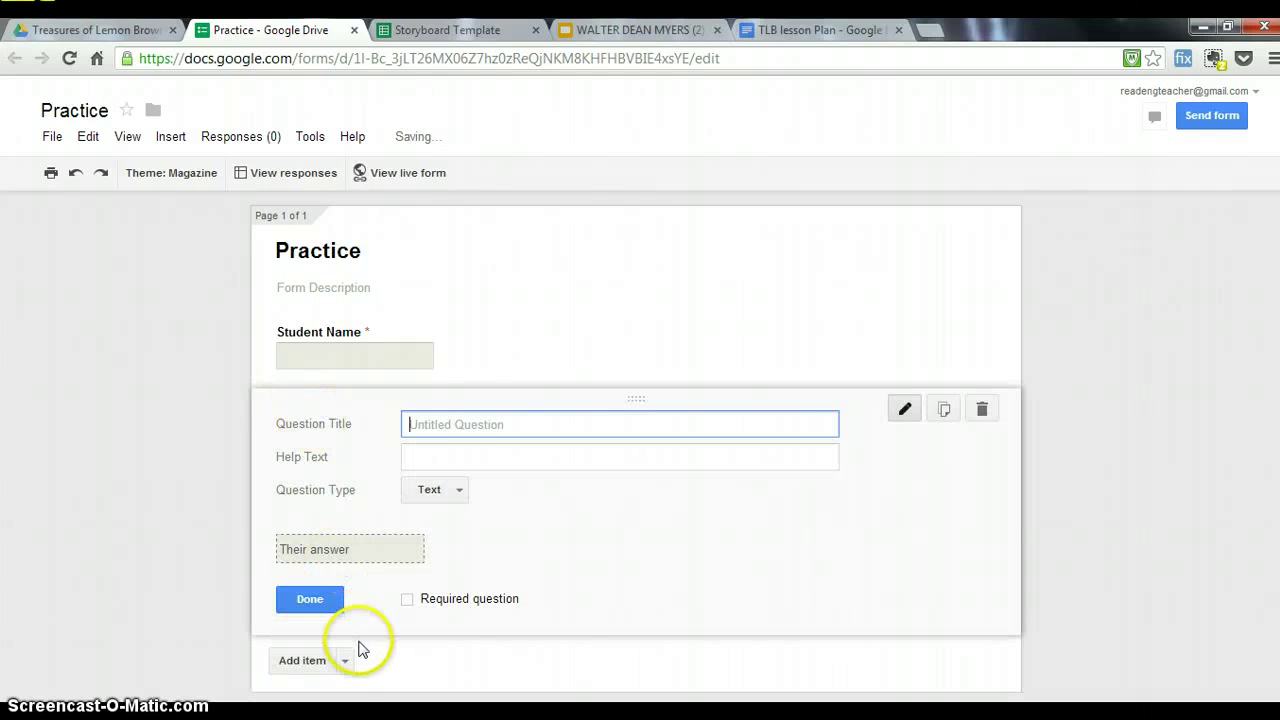
{"action": "left_click", "coordinate": [468, 424]}
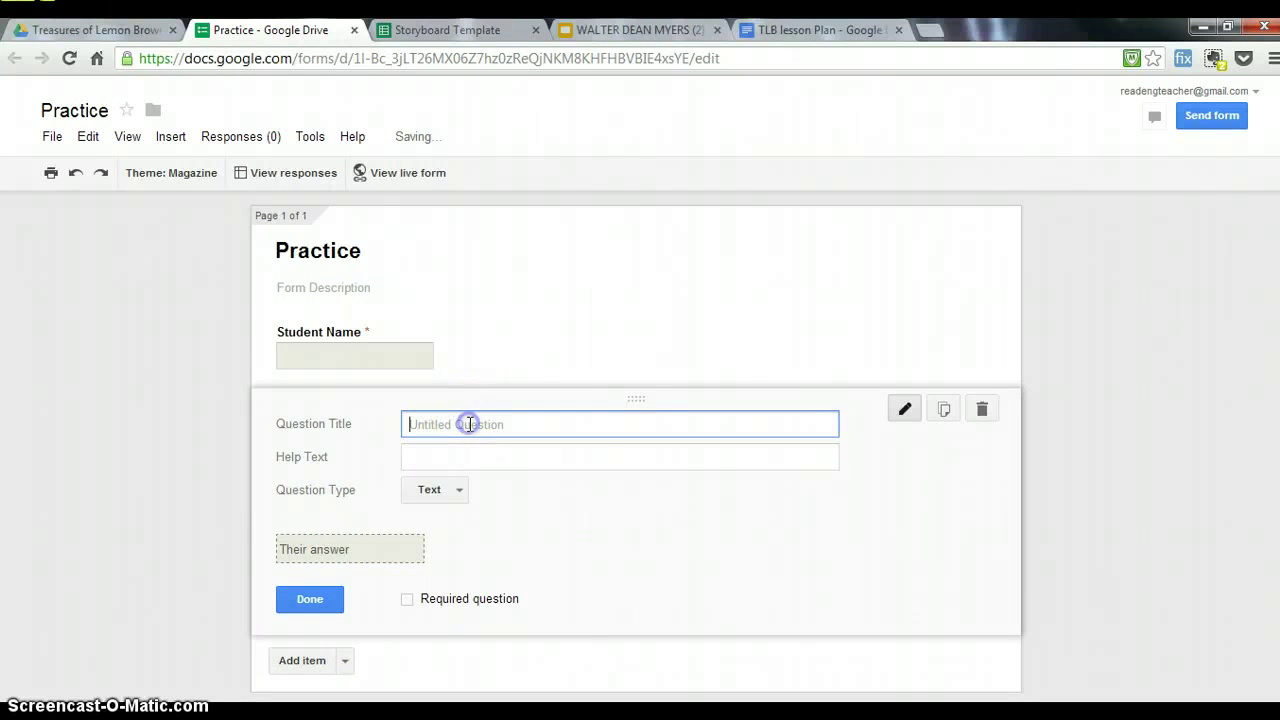
{"action": "type", "text": "Class se"}
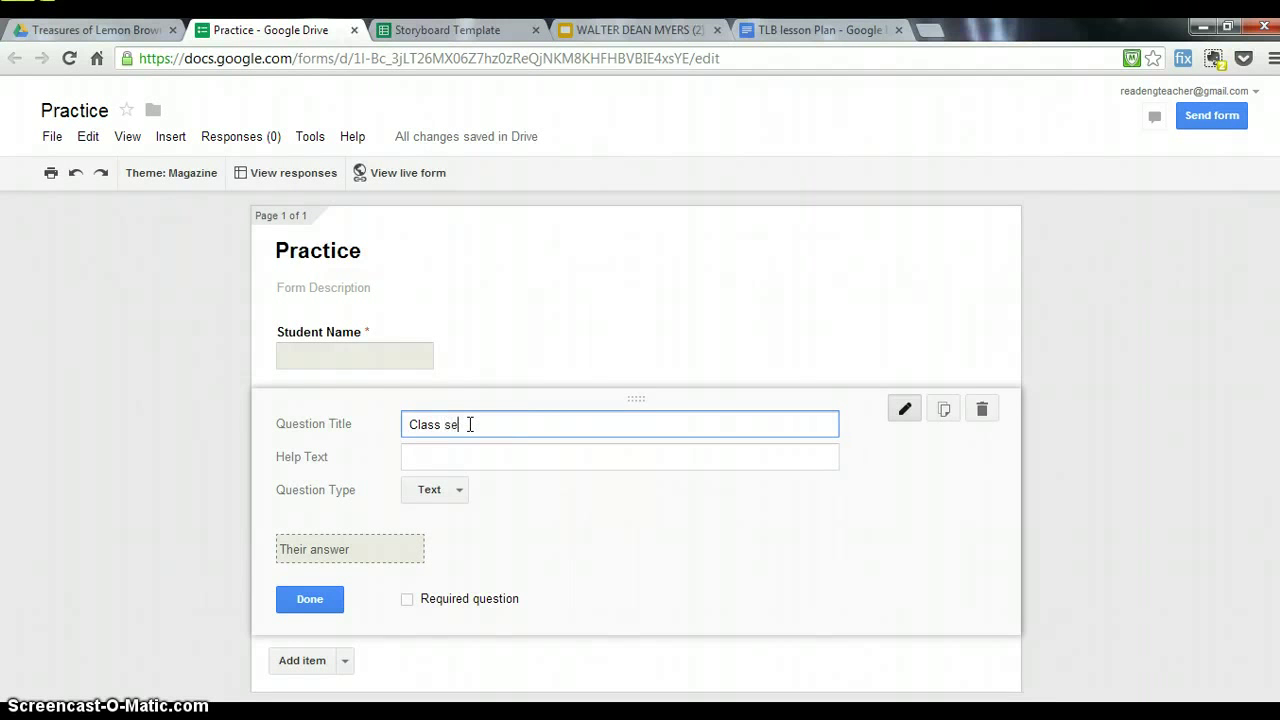
{"action": "type", "text": "ction"}
- Set the Class section question's type to Checkboxes
{"action": "left_click", "coordinate": [462, 498]}
{"action": "left_click", "coordinate": [462, 517]}
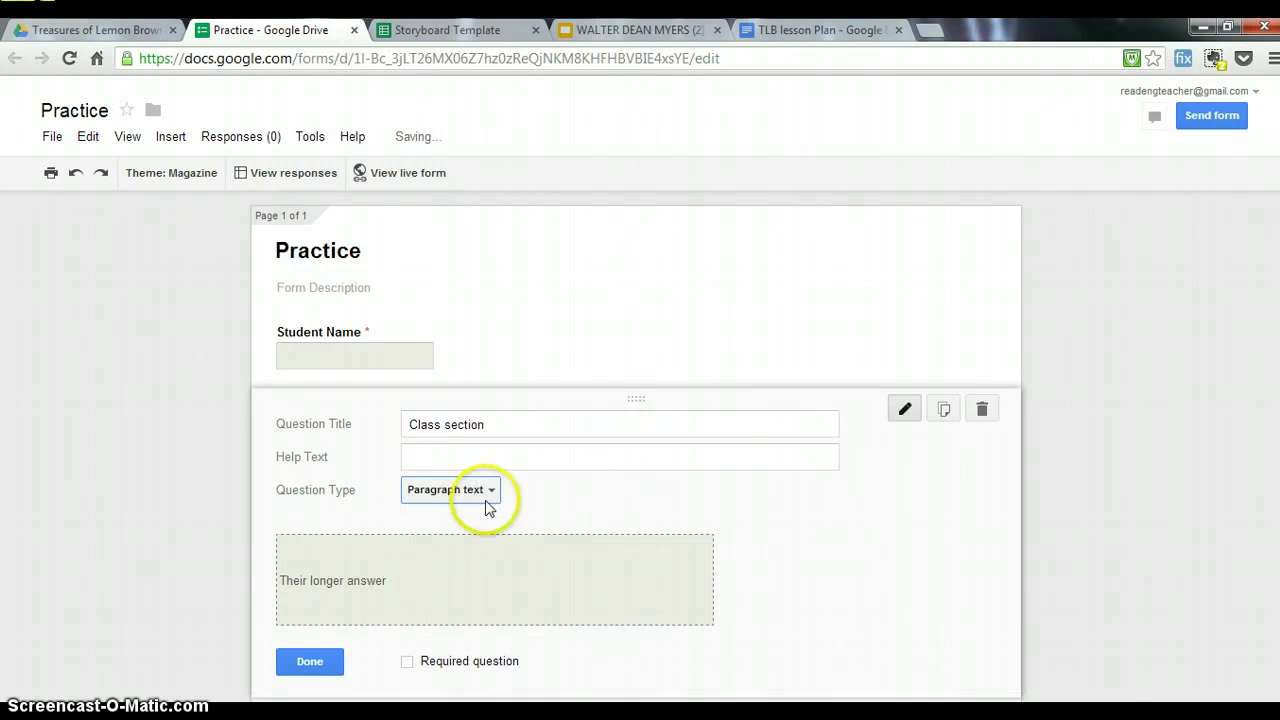
{"action": "left_click", "coordinate": [497, 498]}
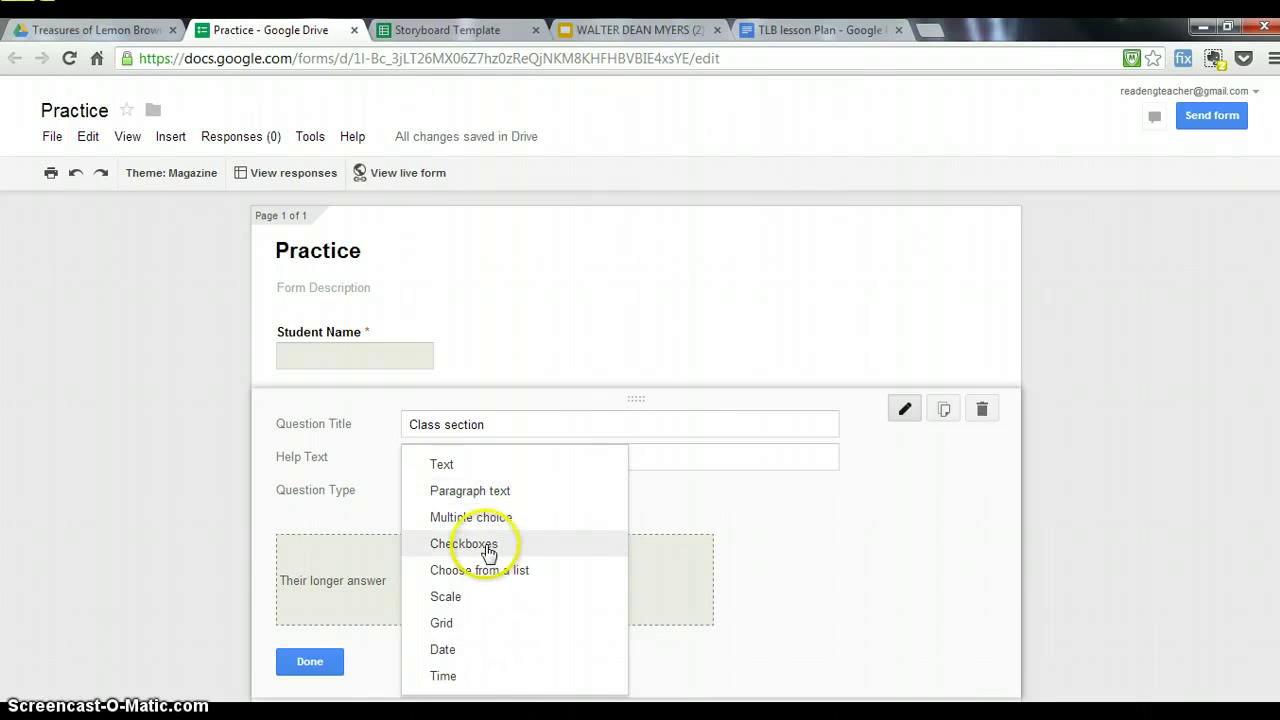
{"action": "left_click", "coordinate": [485, 545]}
- Give the Class section question the options Period 5 A and Period 5 B, plus an Other option
{"action": "left_click", "coordinate": [483, 541]}
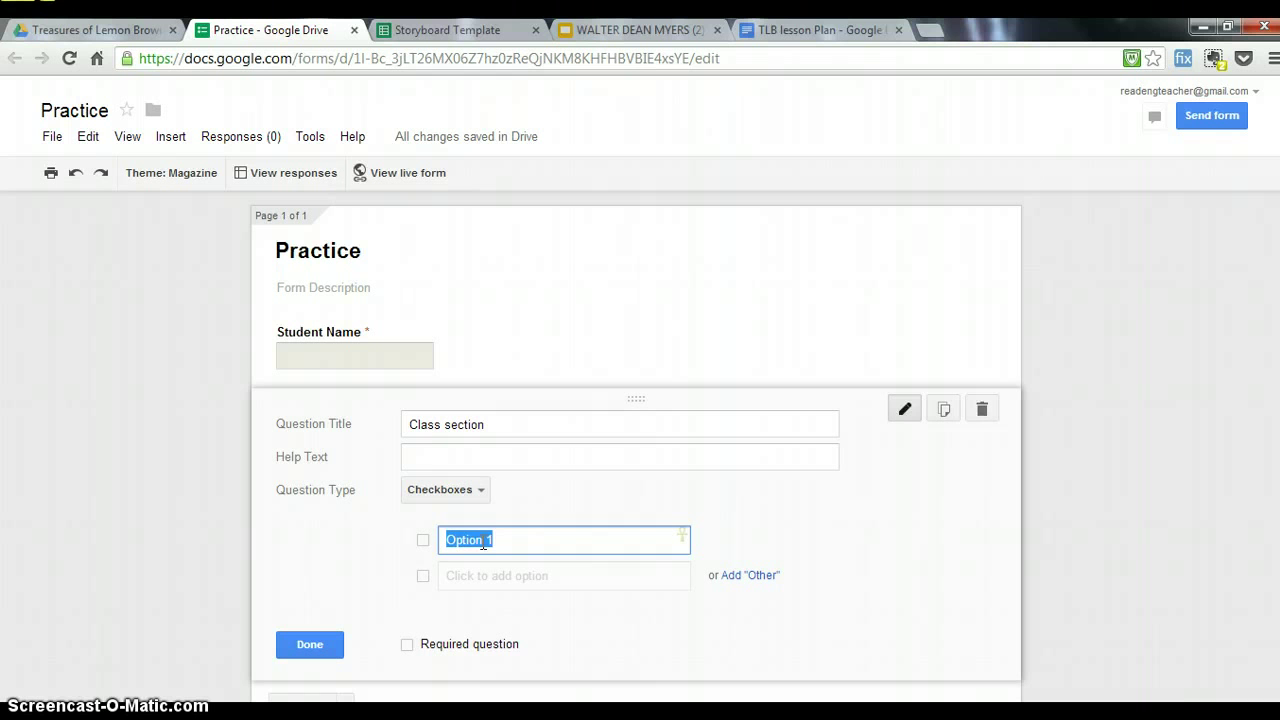
{"action": "type", "text": "Period 5 A"}
{"action": "left_click", "coordinate": [462, 582]}
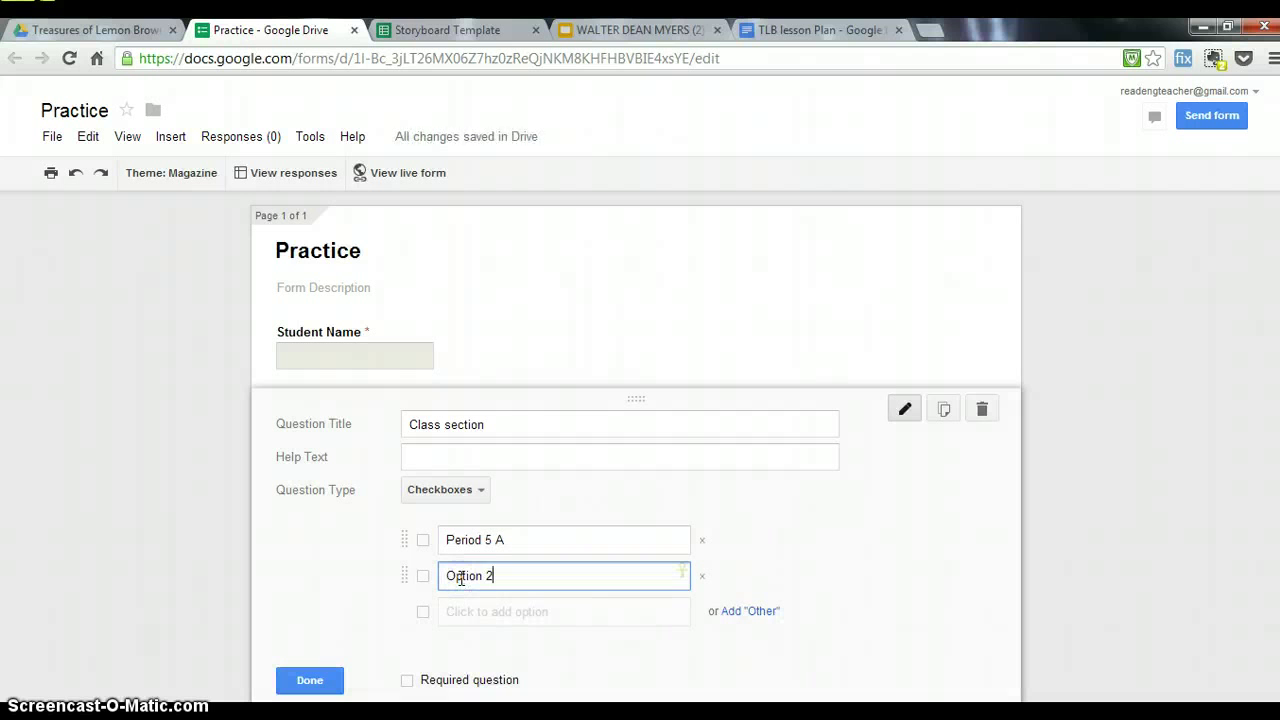
{"action": "key", "text": "BackSpace"}
{"action": "key", "text": "BackSpace"}
{"action": "key", "text": "BackSpace"}
{"action": "key", "text": "BackSpace"}
{"action": "key", "text": "BackSpace"}
{"action": "key", "text": "BackSpace"}
{"action": "key", "text": "BackSpace"}
{"action": "type", "text": "Period 5 B"}
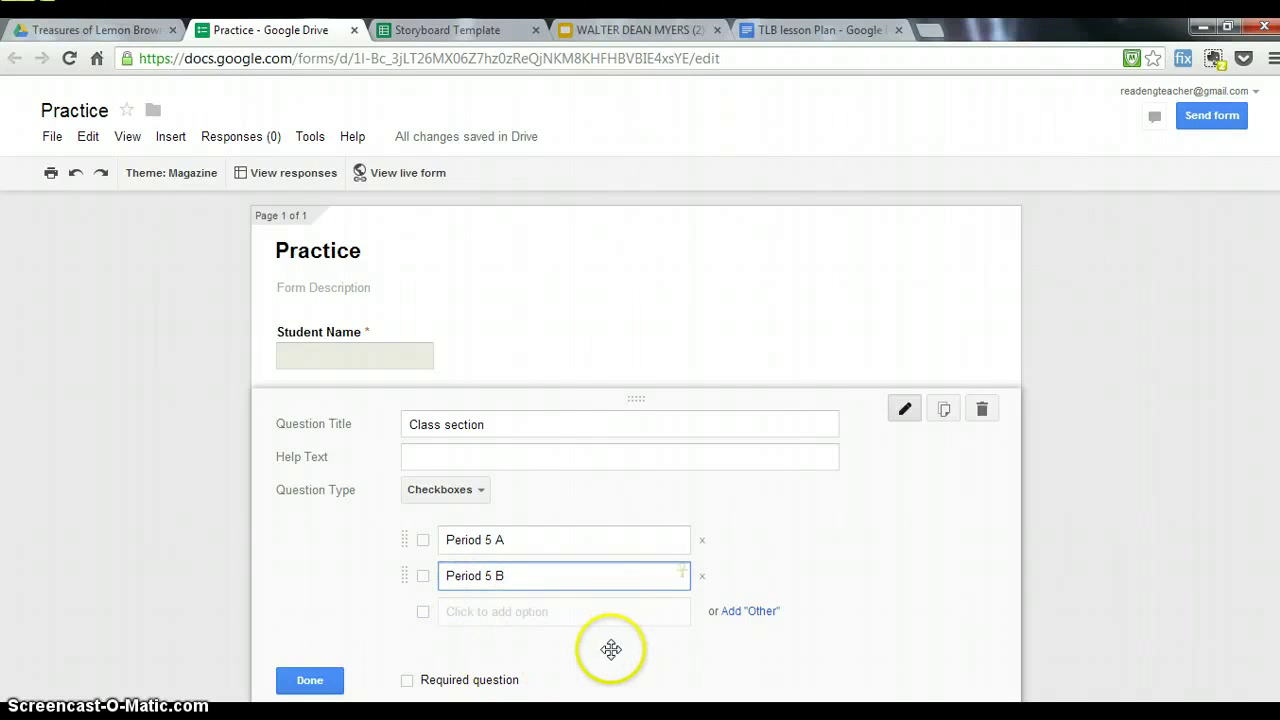
{"action": "left_click", "coordinate": [748, 612]}
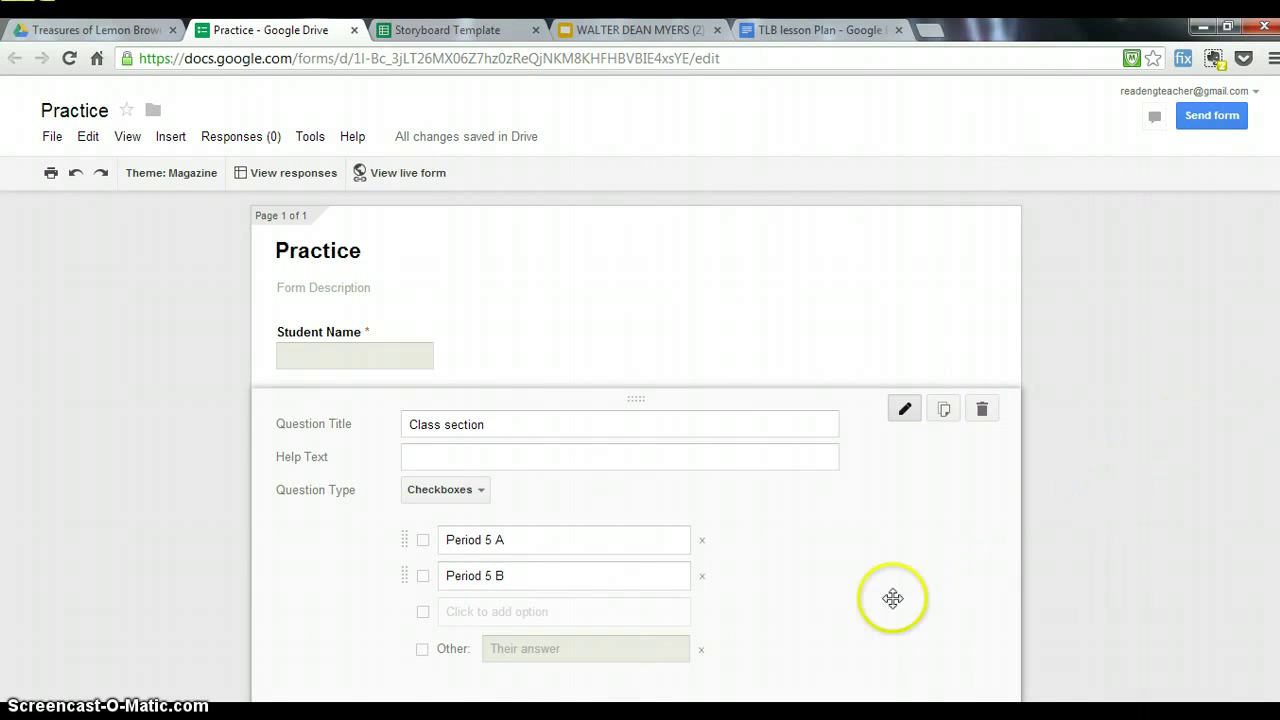
- Try to move the Class section question higher up in the form
{"action": "left_click_drag", "start_coordinate": [892, 592], "coordinate": [886, 500]}
{"action": "left_click", "coordinate": [929, 605]}
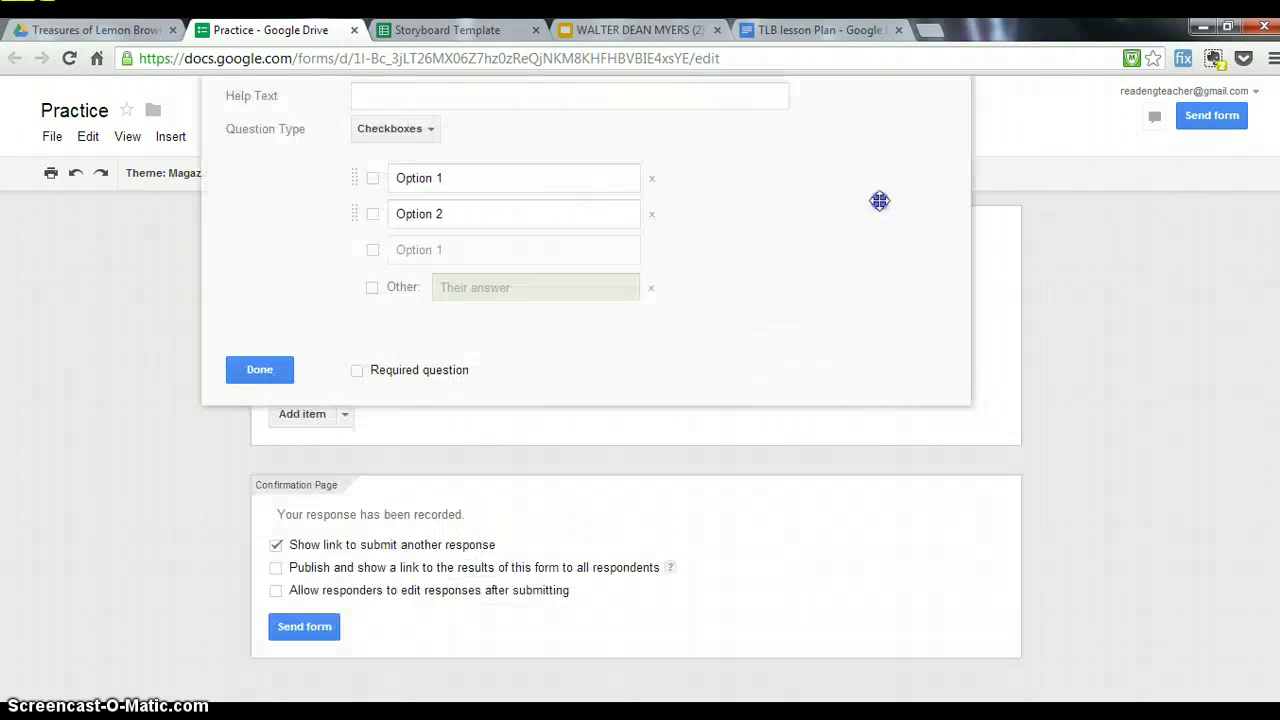
{"action": "left_click", "coordinate": [983, 324]}
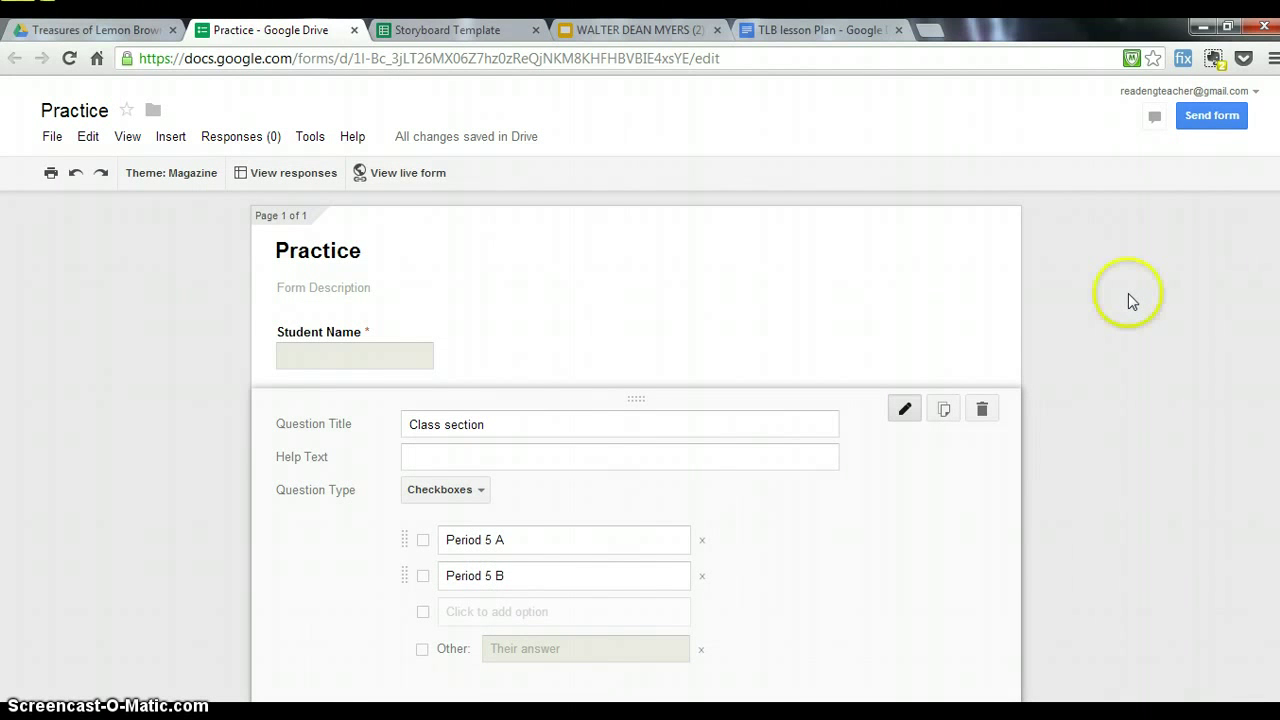
{"action": "left_click", "coordinate": [861, 530]}
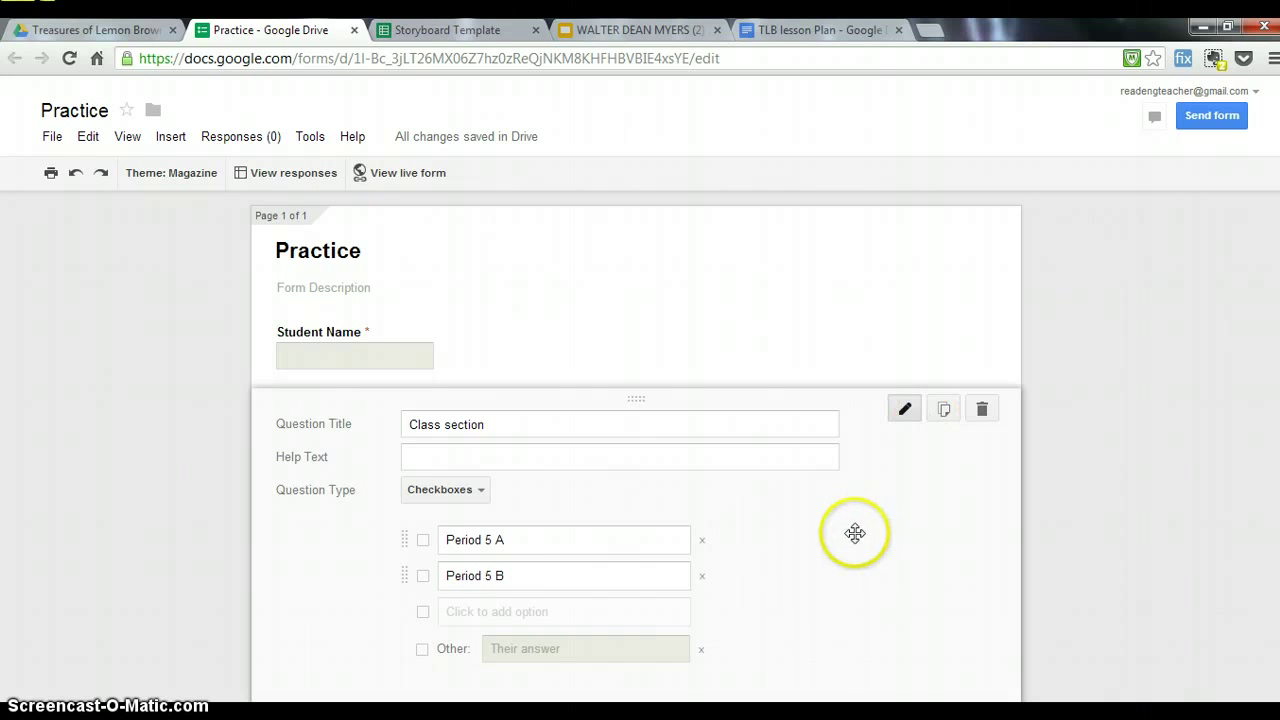
{"action": "left_click", "coordinate": [751, 523]}
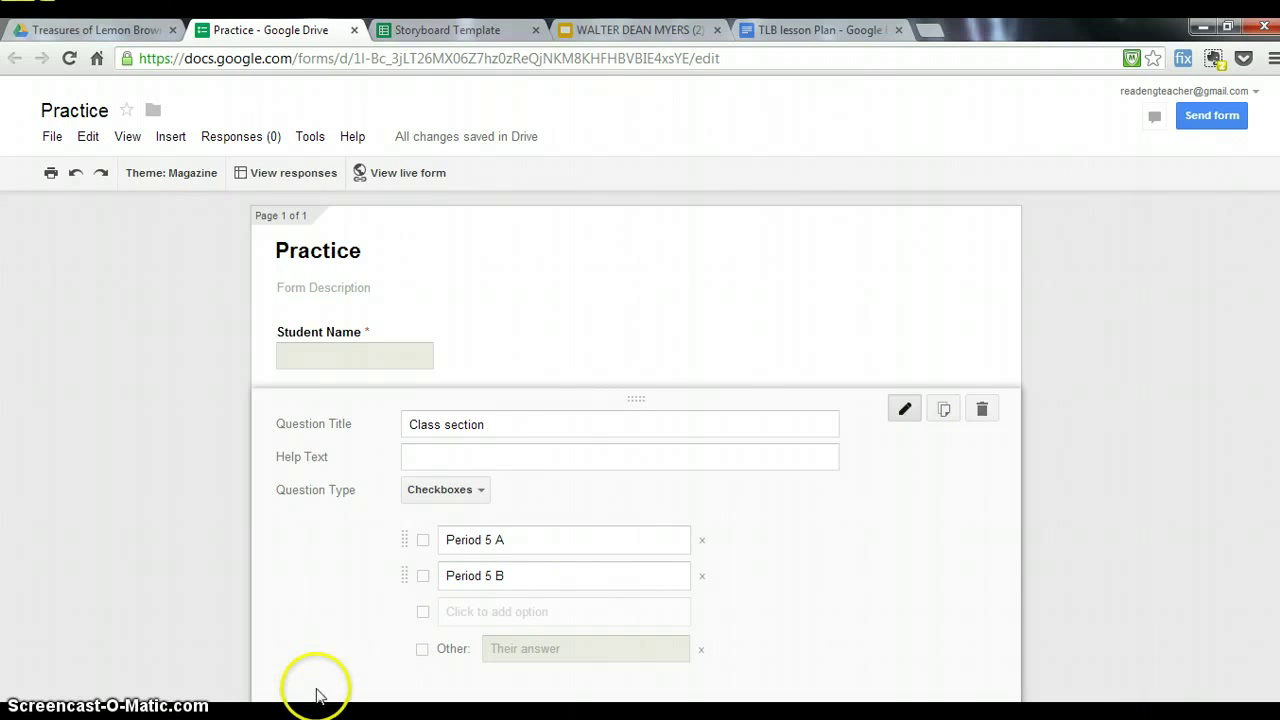
{"action": "left_click_drag", "start_coordinate": [309, 628], "coordinate": [306, 637]}
{"action": "left_click", "coordinate": [286, 671]}
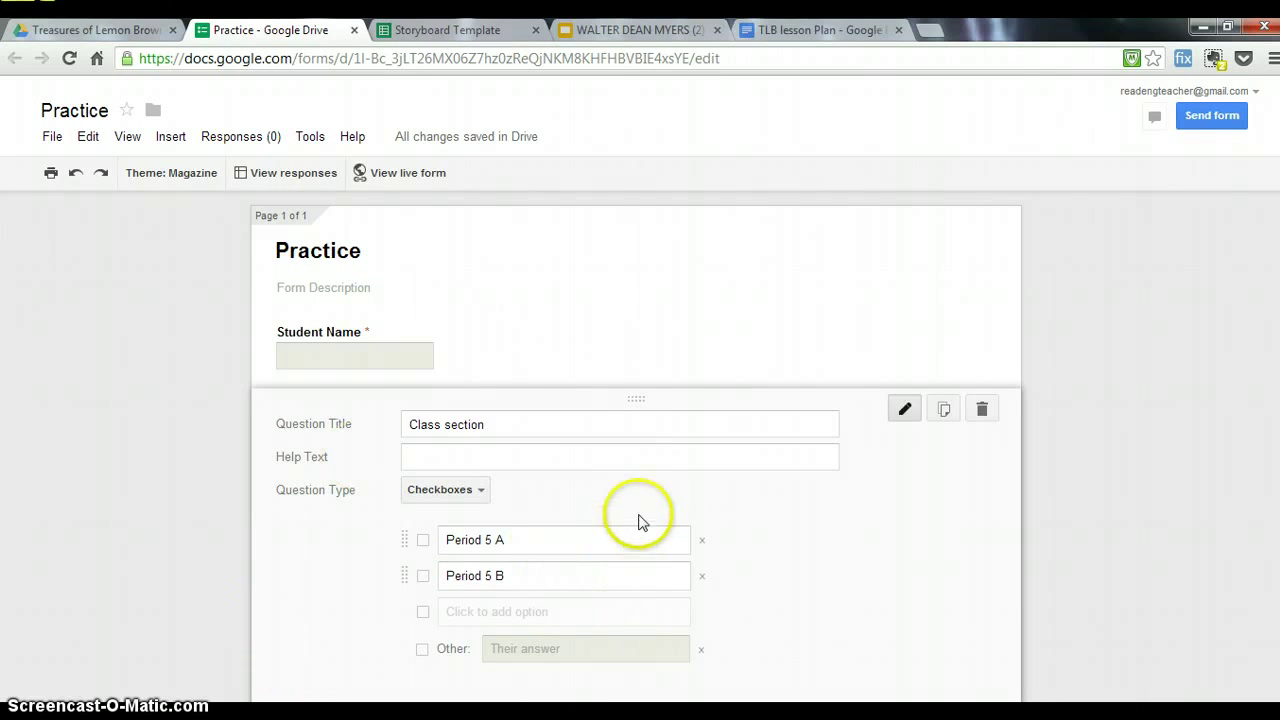
{"action": "left_click_drag", "start_coordinate": [640, 400], "coordinate": [631, 231]}
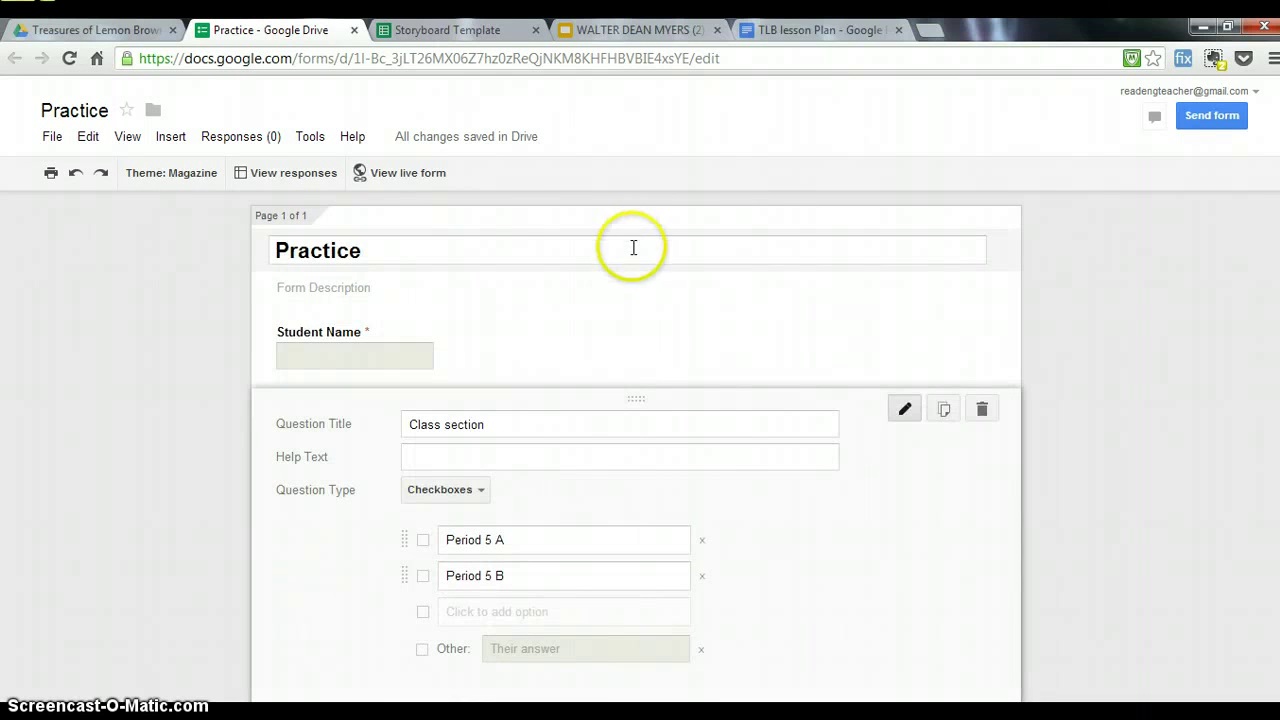
- Close the Class section question's editor and add a new question titled Essay Response
{"action": "left_click", "coordinate": [633, 247]}
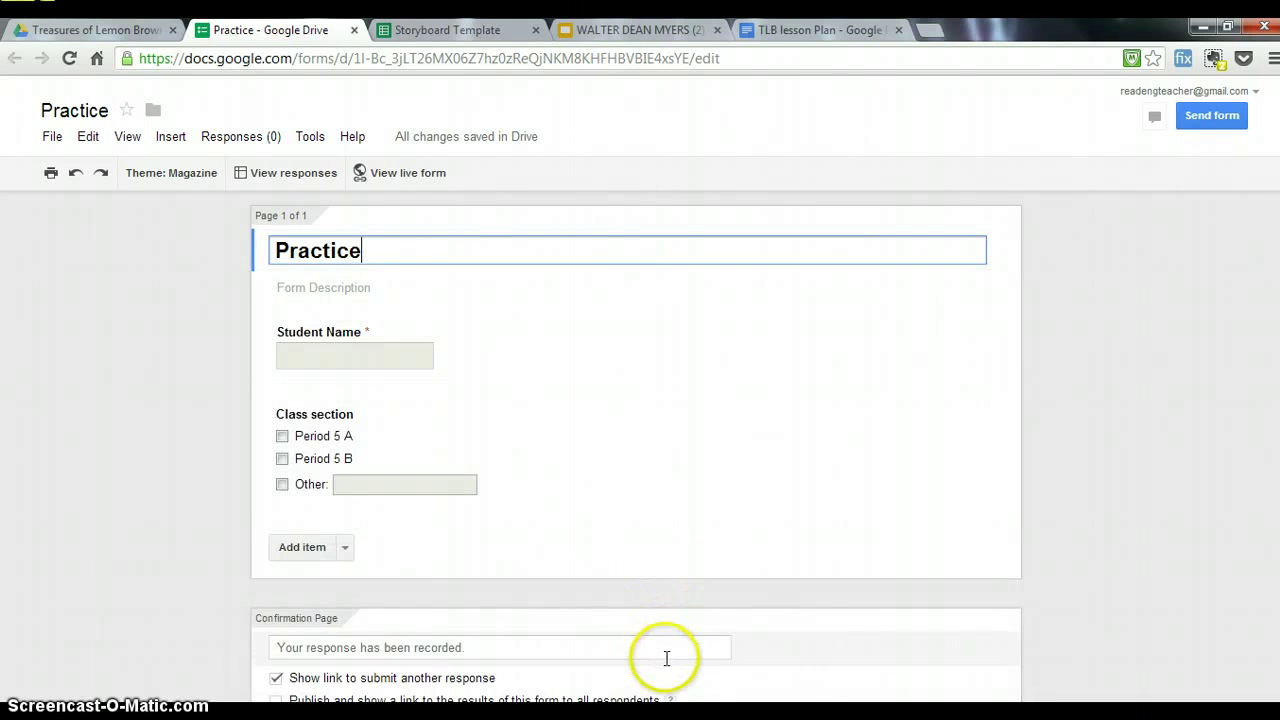
{"action": "left_click", "coordinate": [302, 549]}
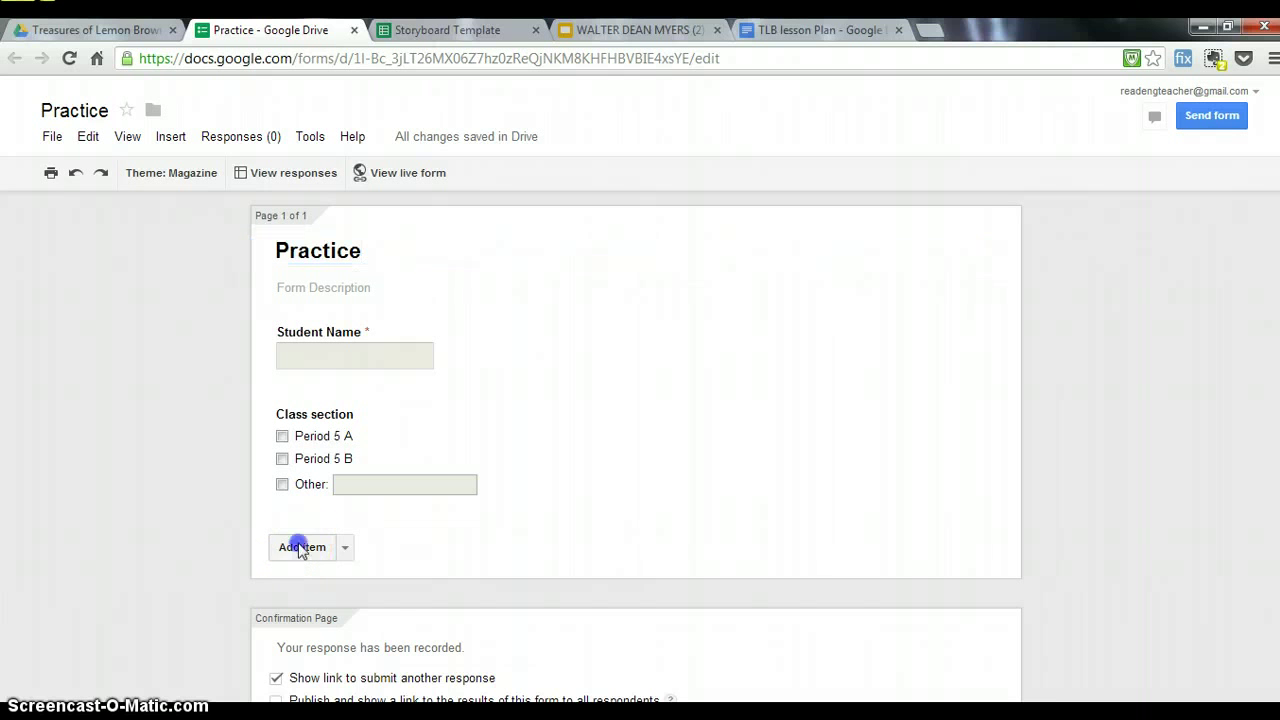
{"action": "left_click", "coordinate": [440, 564]}
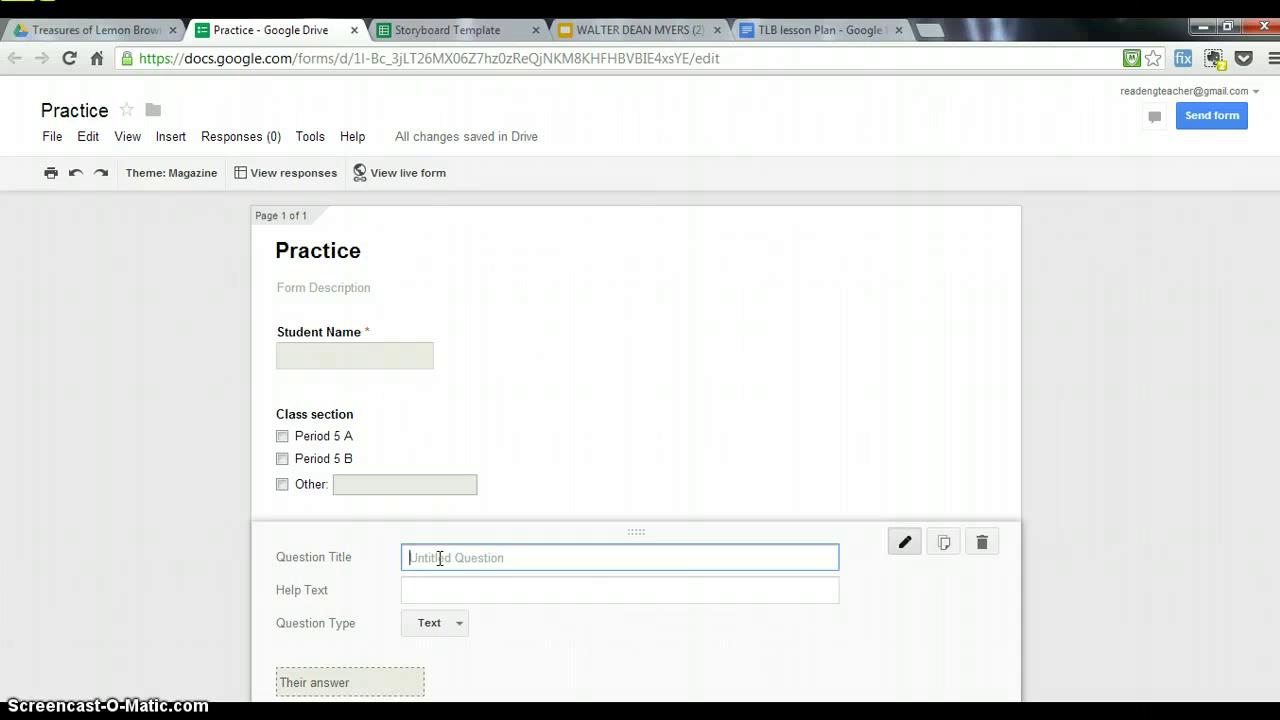
{"action": "type", "text": "Essay Response"}
- Set the Essay Response question's type to Paragraph text
{"action": "left_click", "coordinate": [441, 624]}
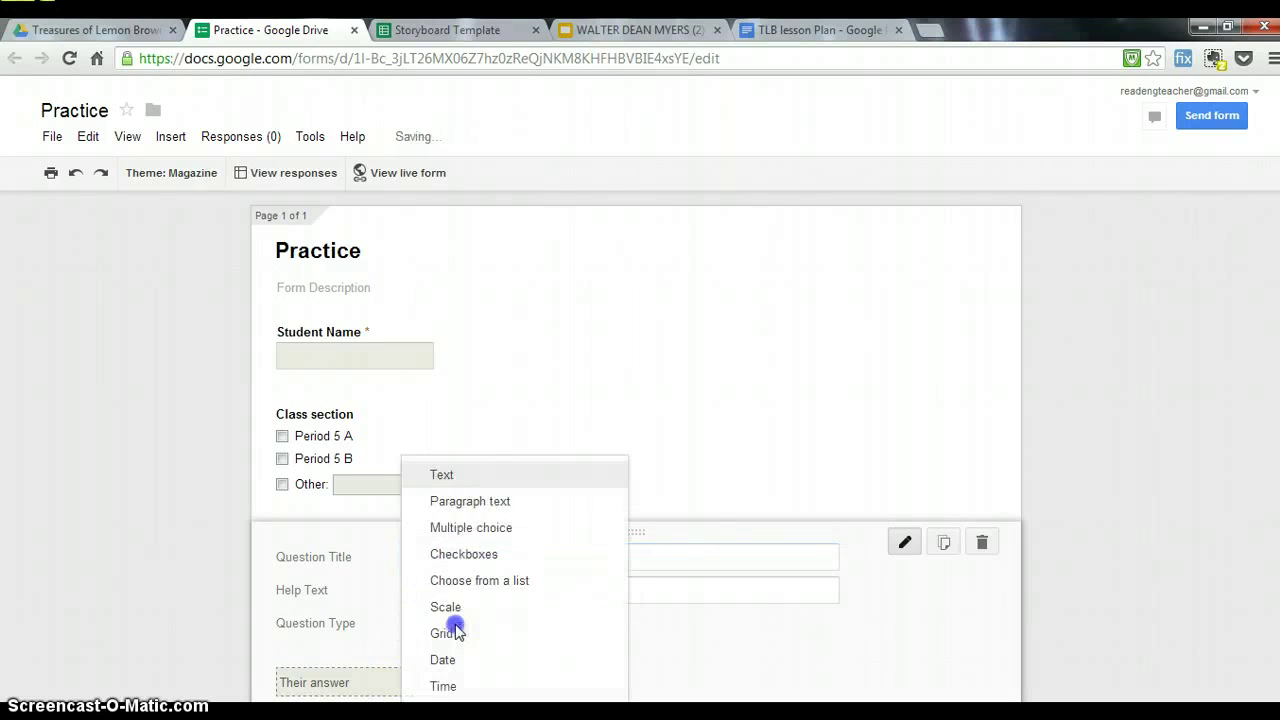
{"action": "left_click", "coordinate": [490, 510]}
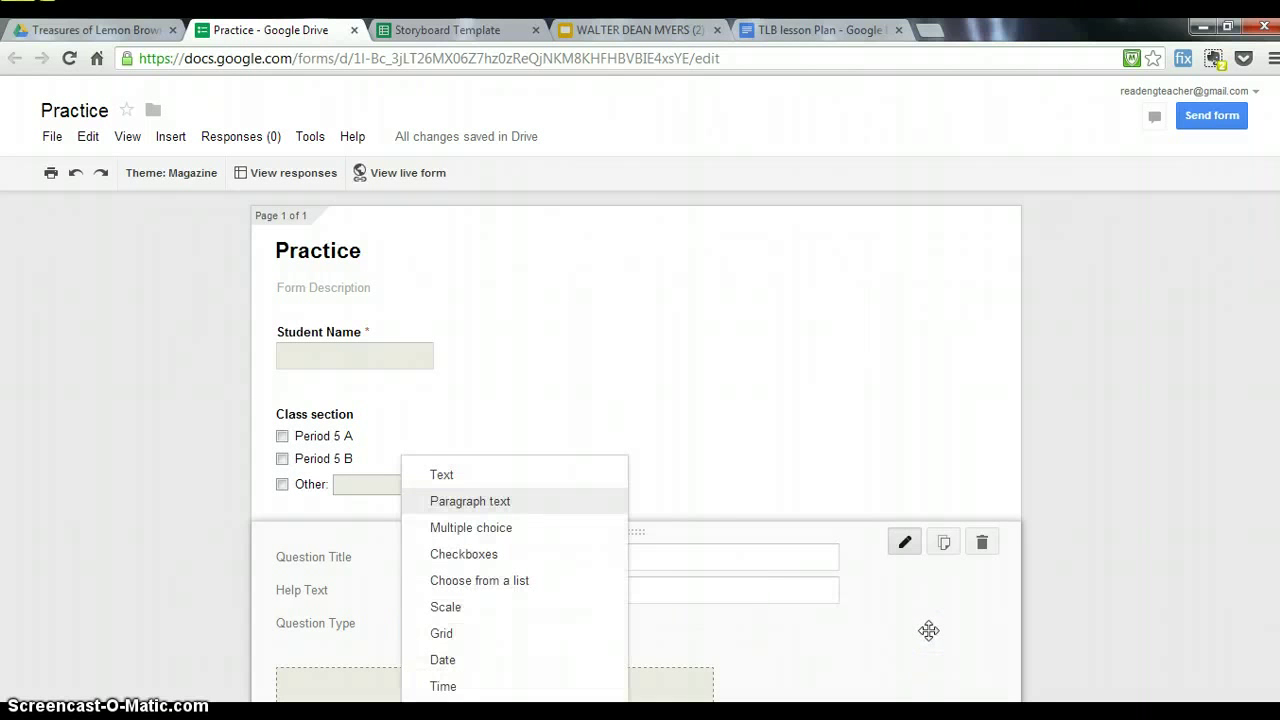
{"action": "left_click", "coordinate": [928, 630]}
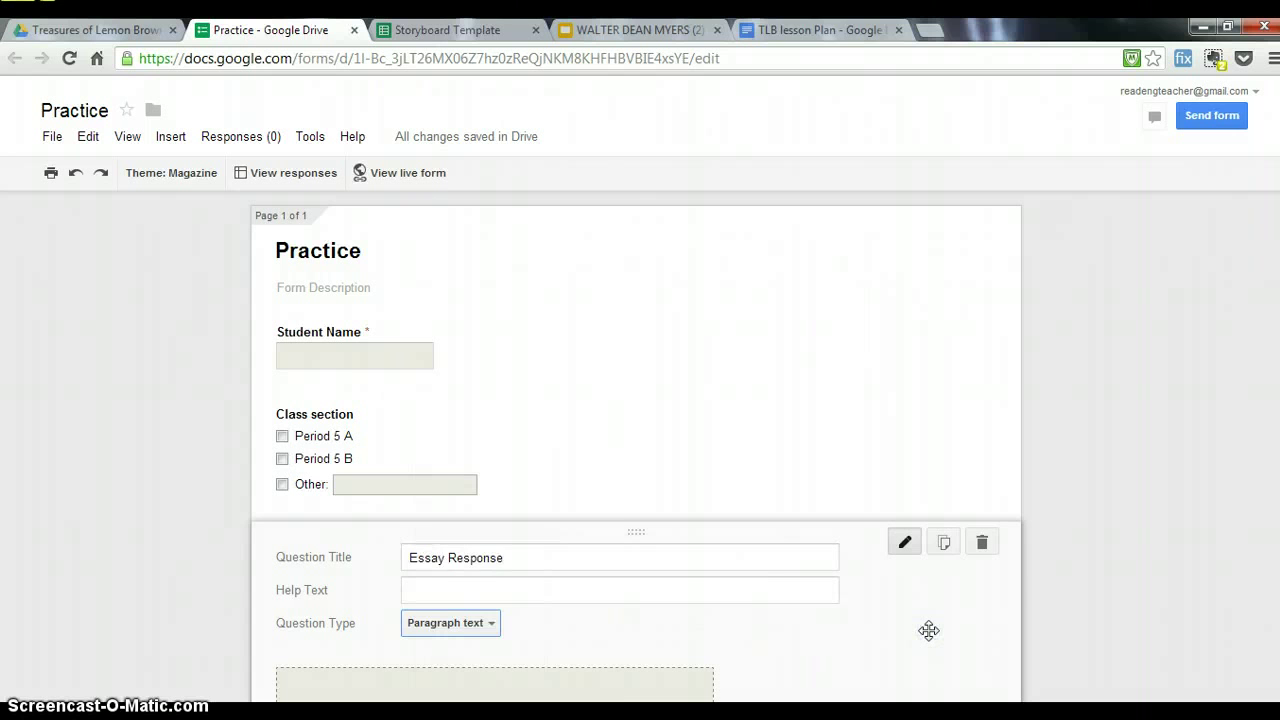
{"action": "key", "text": "space"}
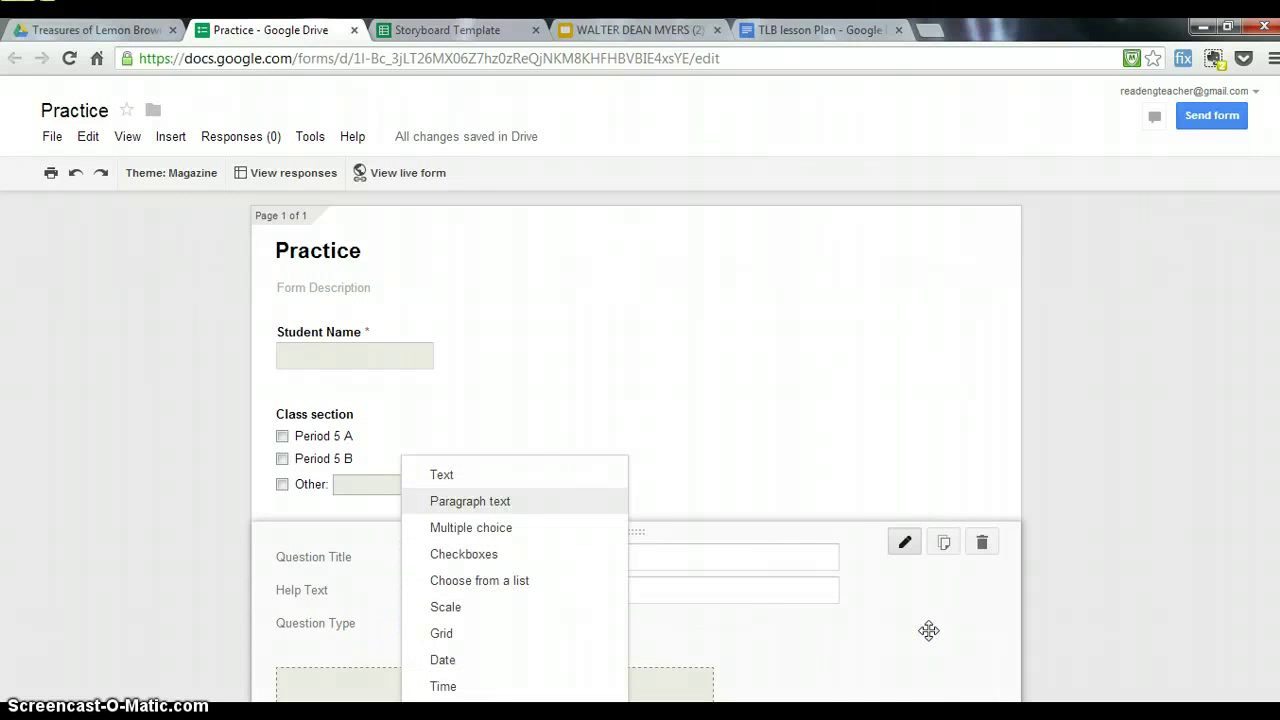
{"action": "left_click", "coordinate": [838, 638]}
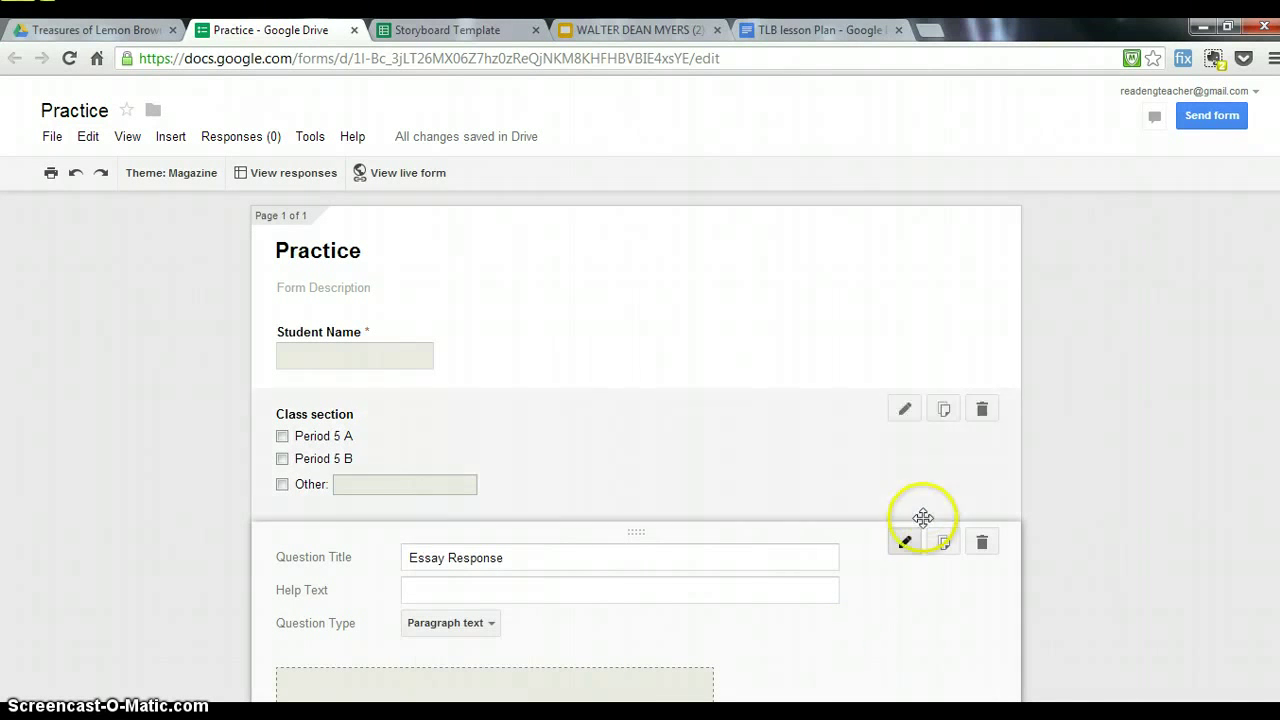
{"action": "left_click", "coordinate": [905, 547]}
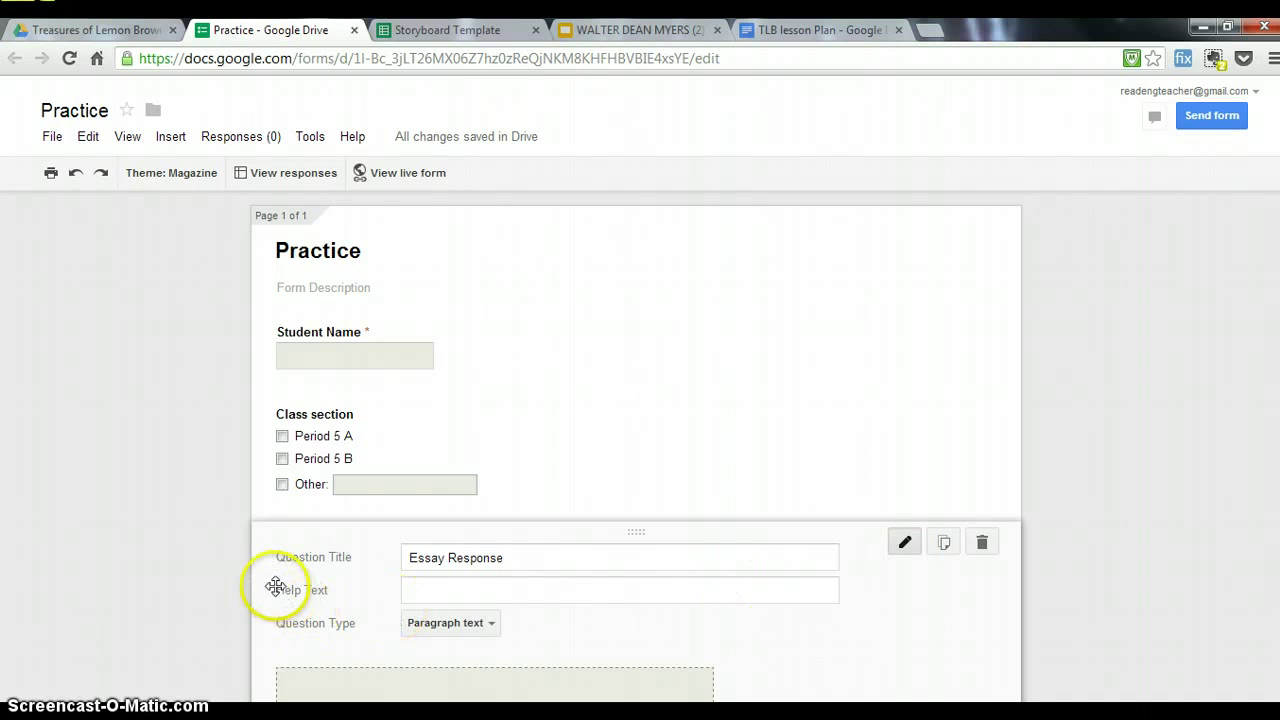
- Move the Essay Response question between Student Name and Class section and finish editing it
{"action": "left_click_drag", "start_coordinate": [251, 686], "coordinate": [191, 400]}
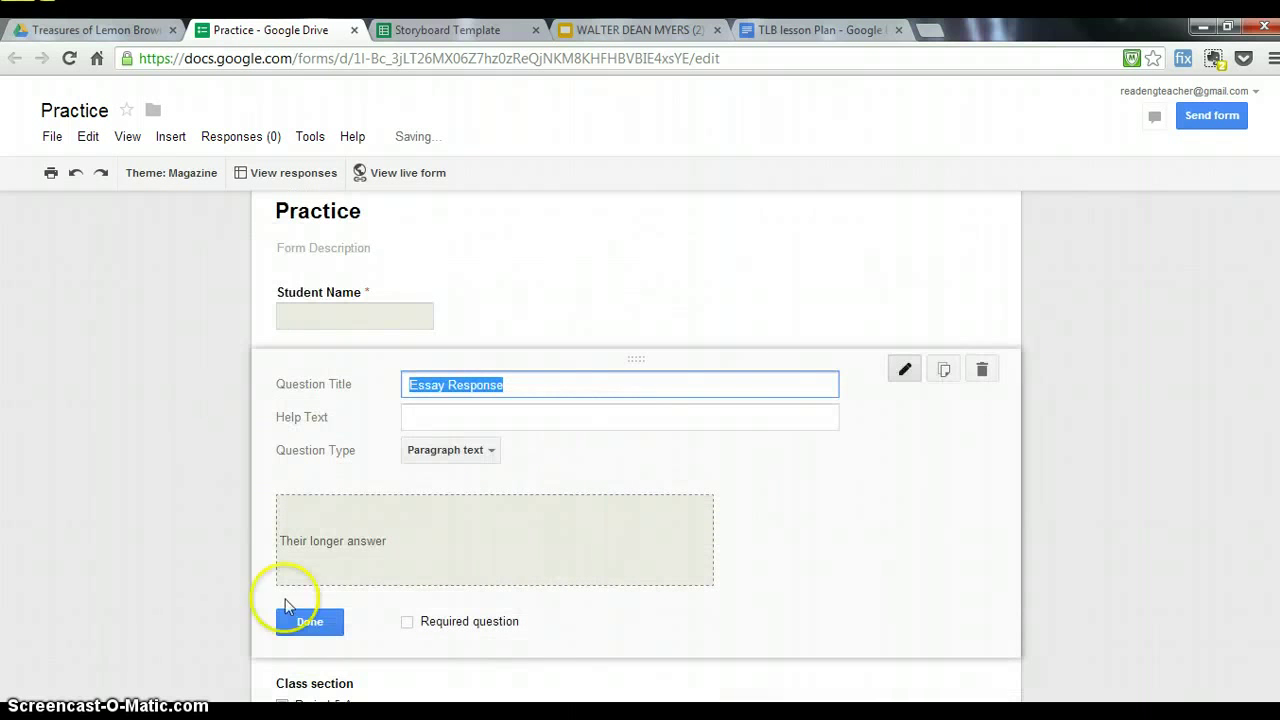
{"action": "left_click", "coordinate": [323, 621]}
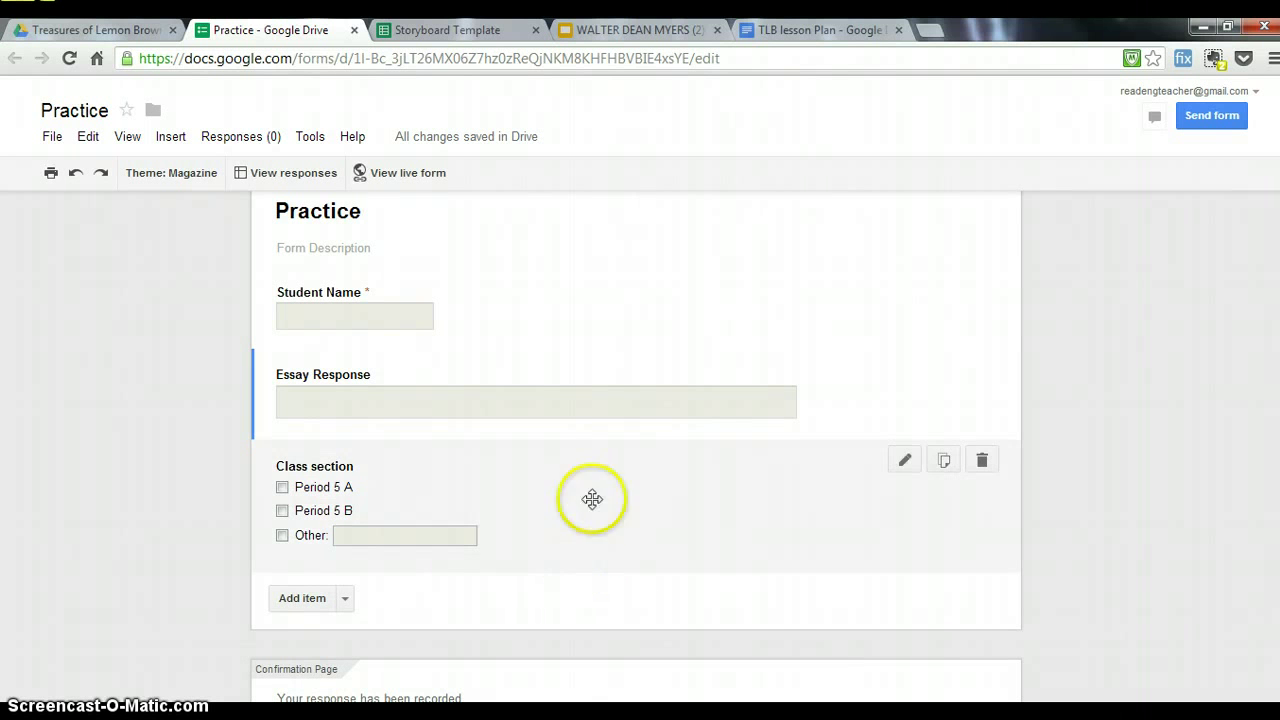
{"action": "left_click_drag", "start_coordinate": [581, 385], "coordinate": [589, 439]}
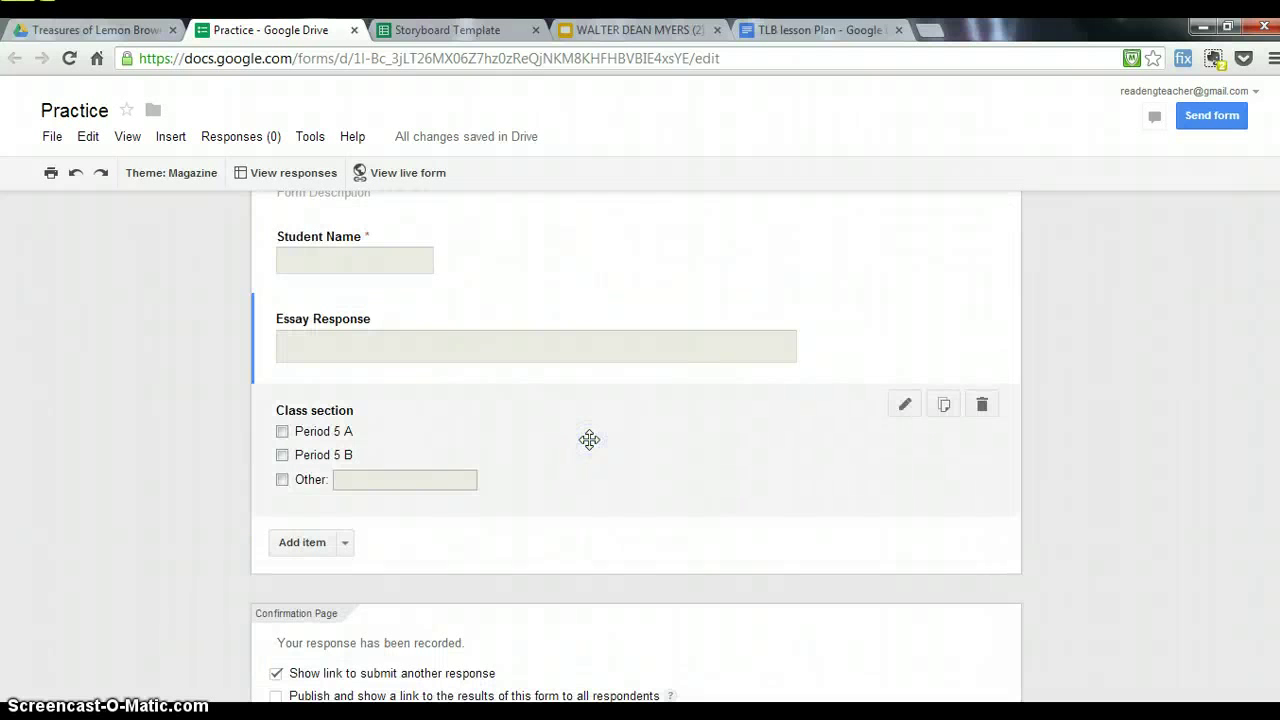
- Reopen the Essay Response question and enter the help text "Prompt: Explain the importance of treasures in the story"
{"action": "left_click", "coordinate": [580, 377]}
{"action": "left_click", "coordinate": [579, 350]}
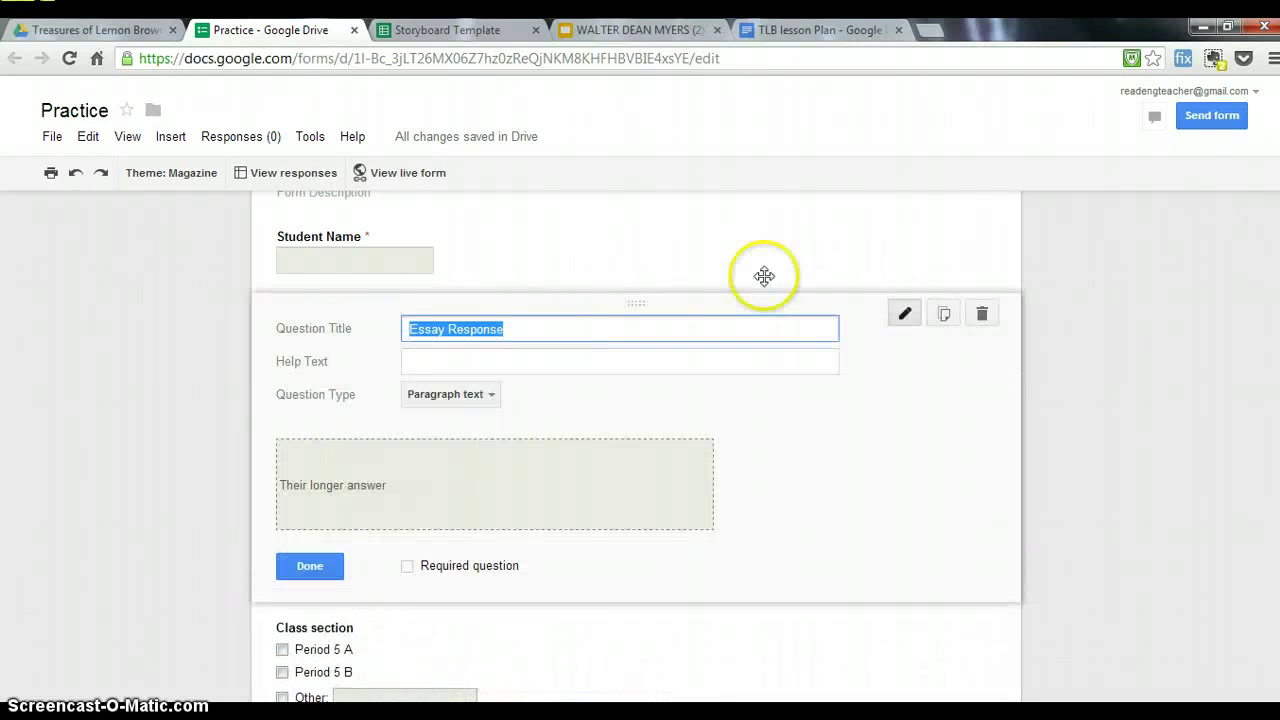
{"action": "left_click", "coordinate": [903, 312]}
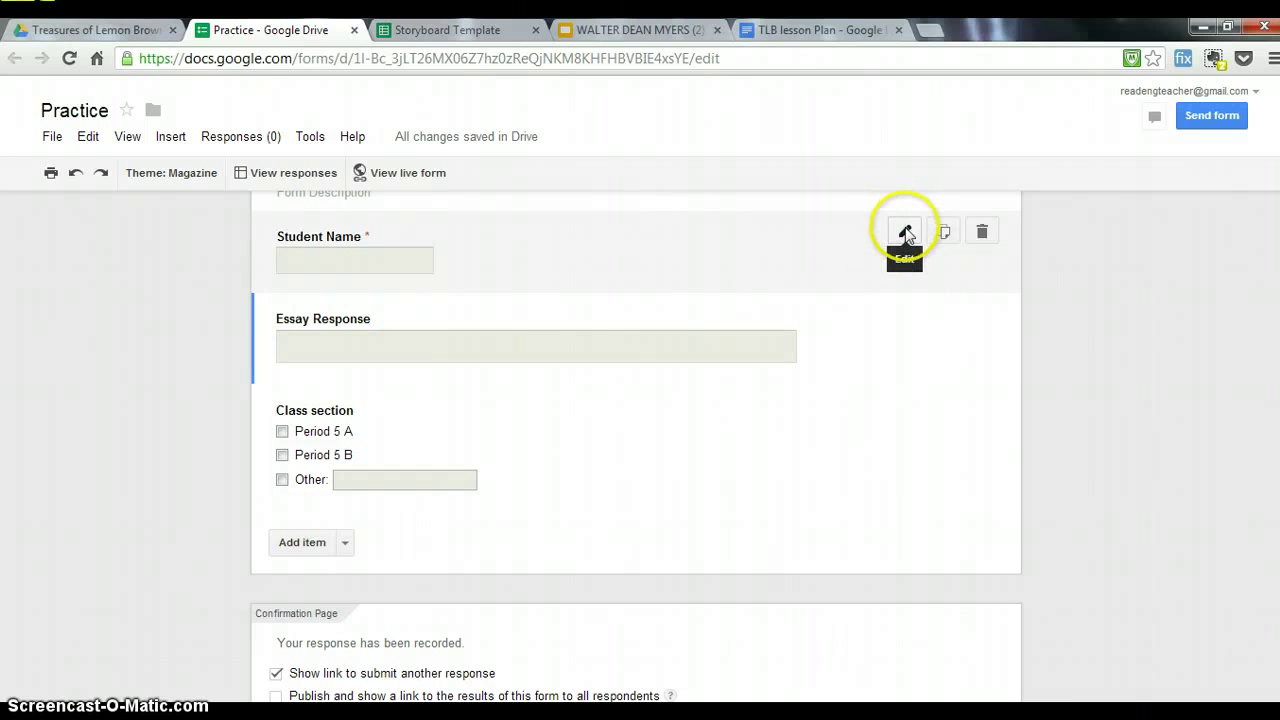
{"action": "left_click", "coordinate": [905, 314]}
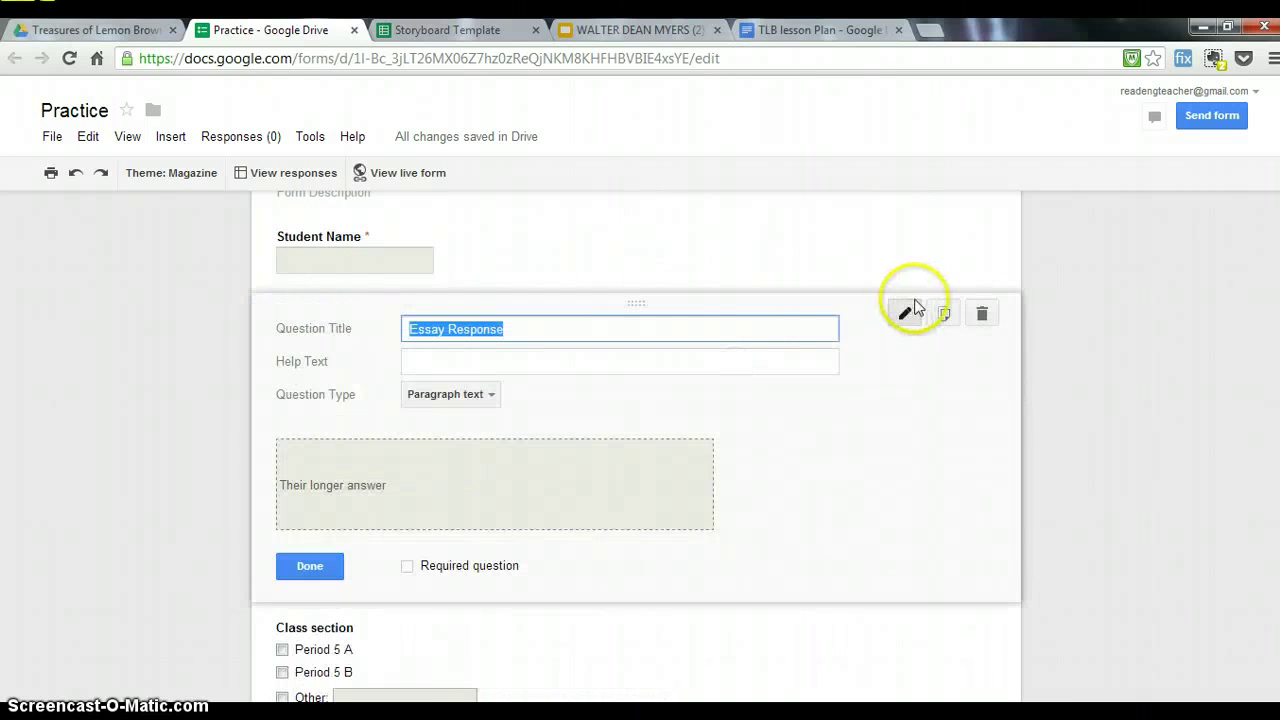
{"action": "left_click", "coordinate": [767, 360]}
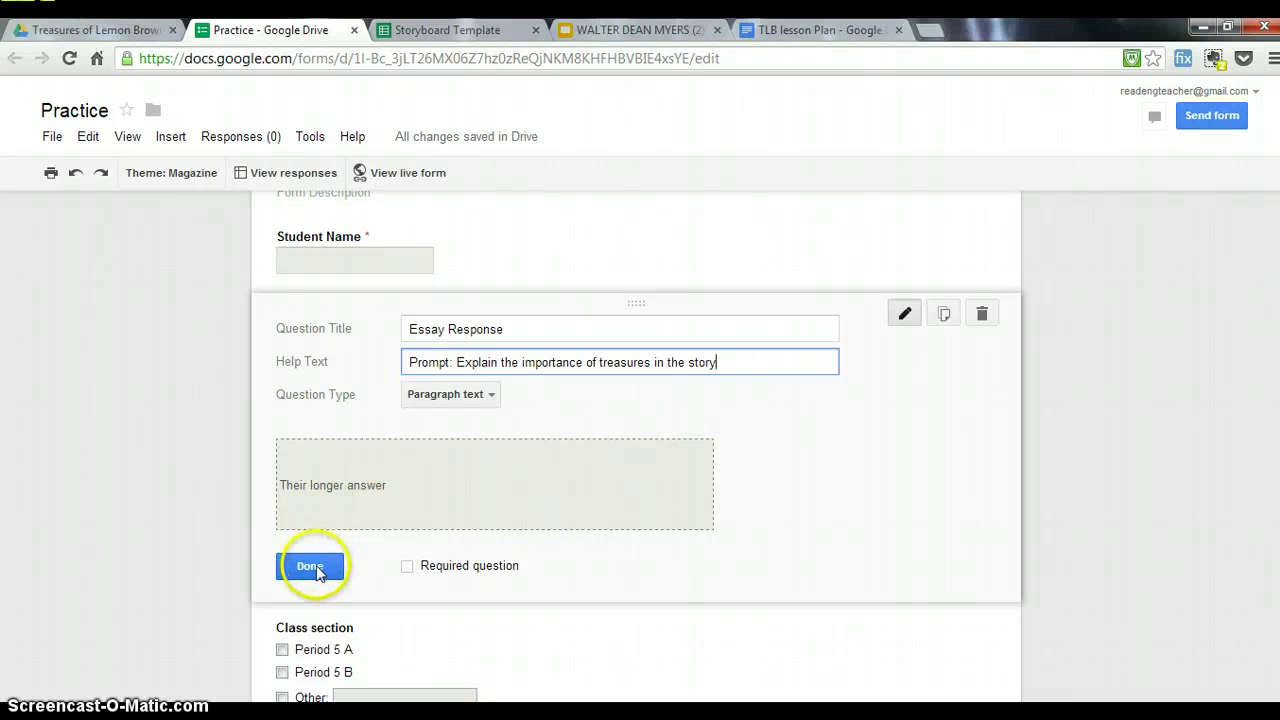
- Make the Essay Response question required and finish editing it
{"action": "left_click", "coordinate": [317, 571]}
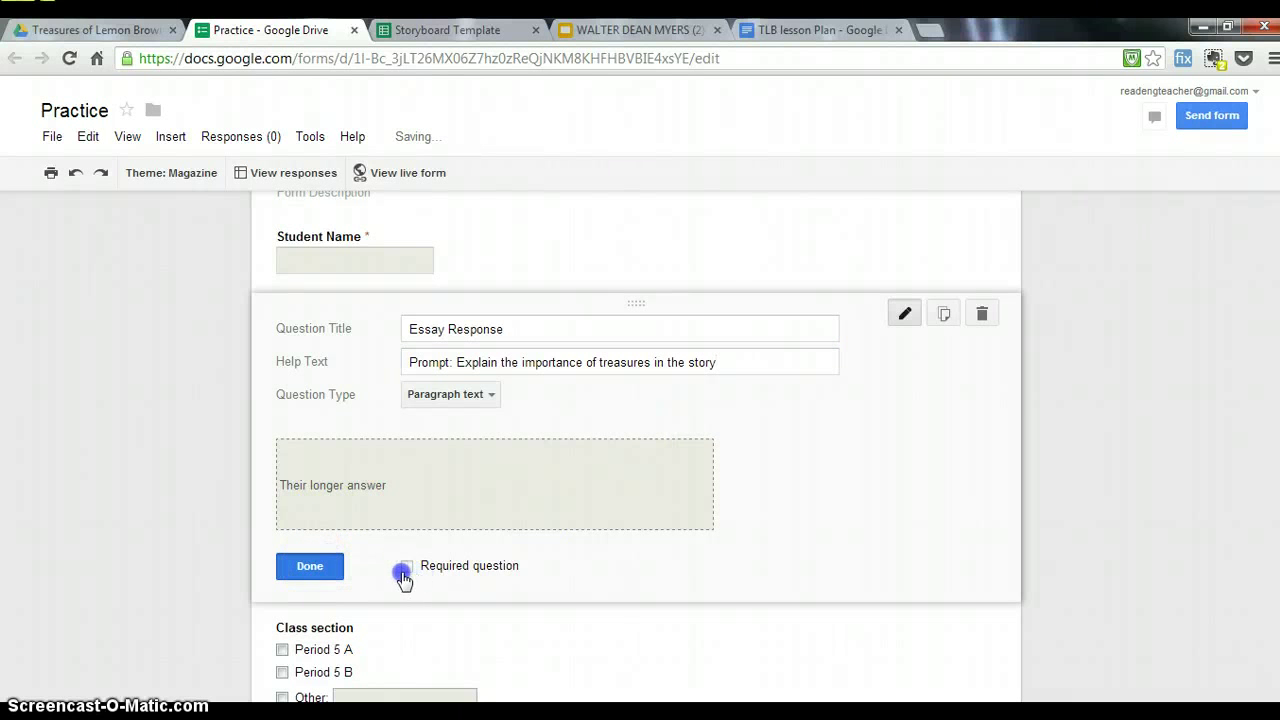
{"action": "left_click", "coordinate": [404, 570]}
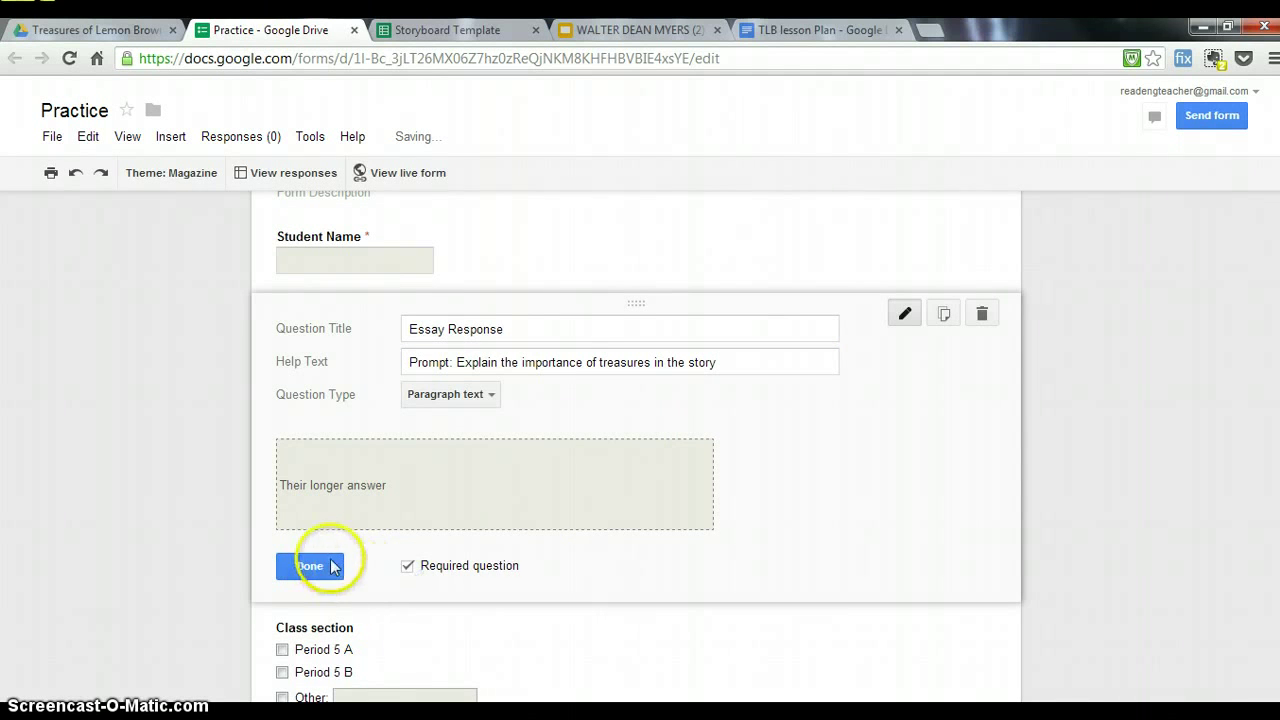
{"action": "left_click", "coordinate": [333, 567]}
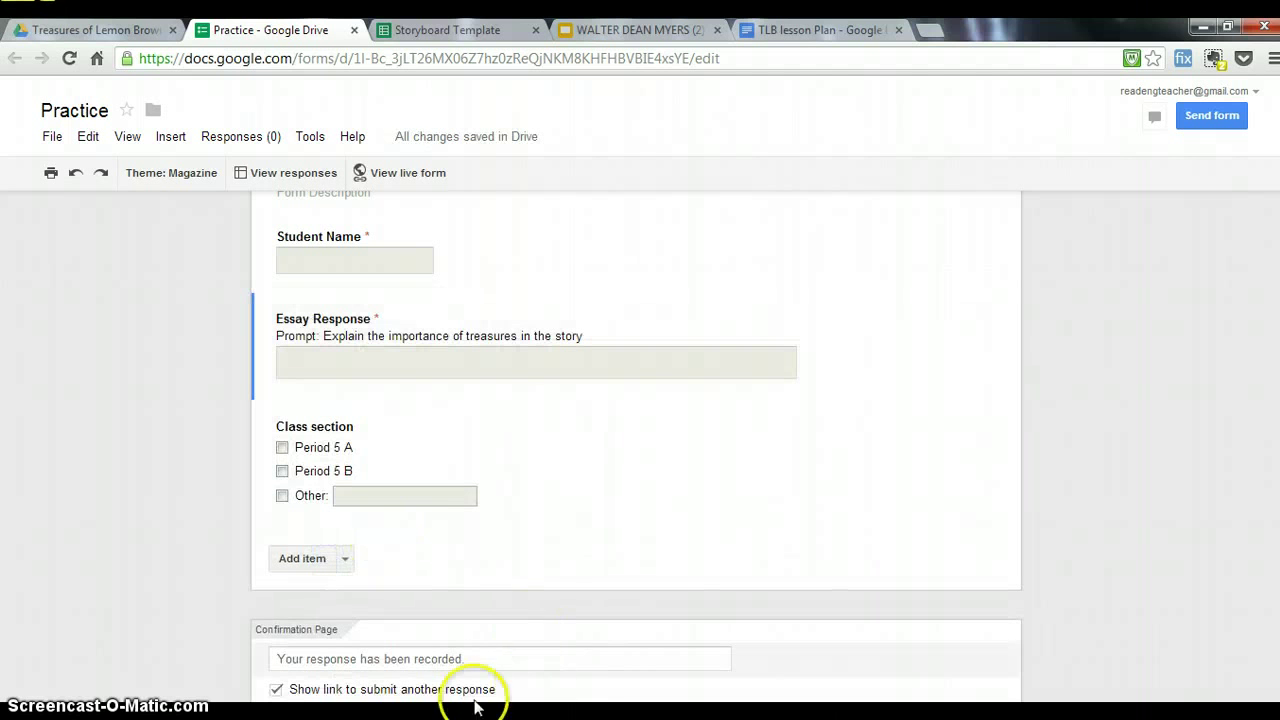
- Leave the confirmation message unedited and open the live version of the Practice form to preview it
{"action": "left_click", "coordinate": [788, 660]}
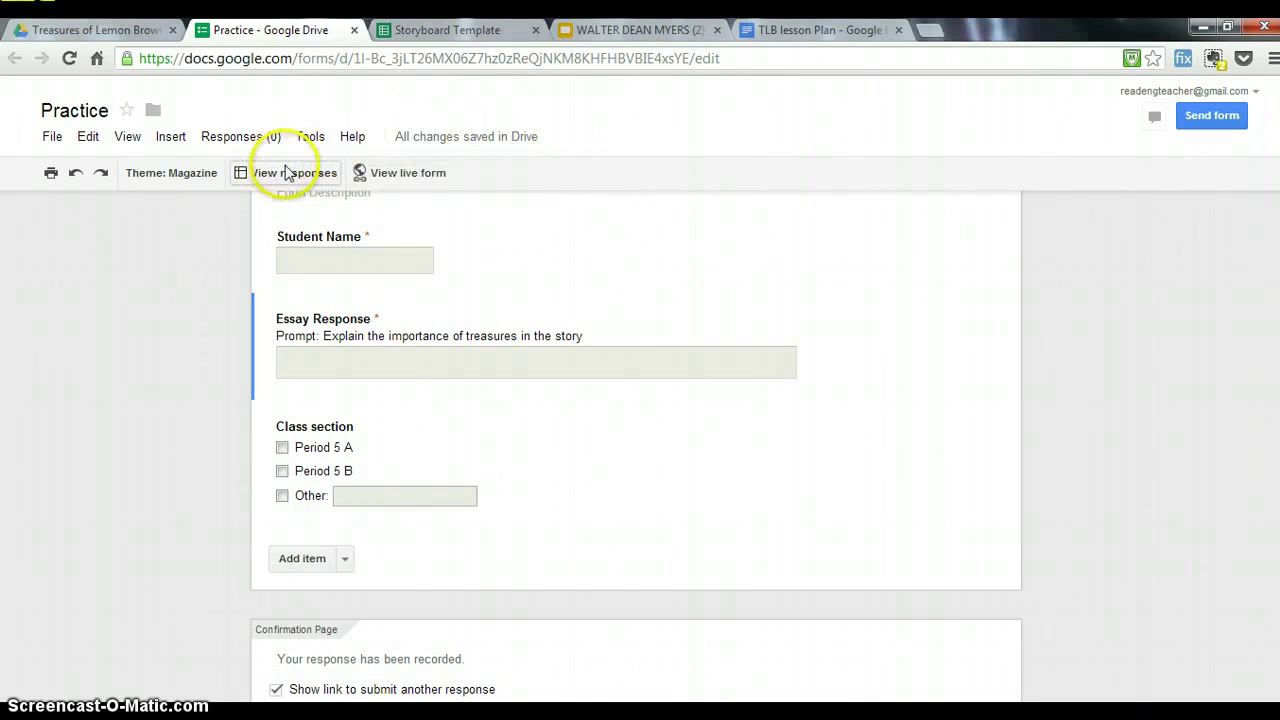
{"action": "left_click", "coordinate": [393, 175]}
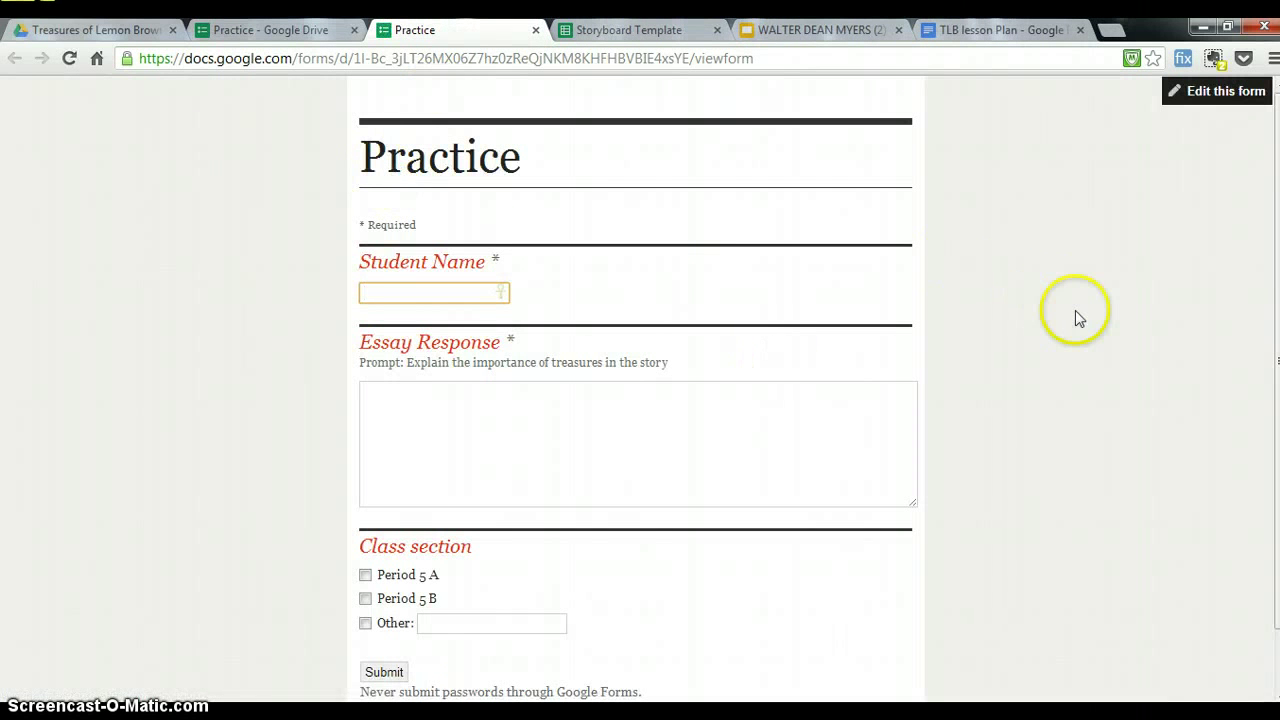
{"action": "triple_click", "coordinate": [1087, 250]}
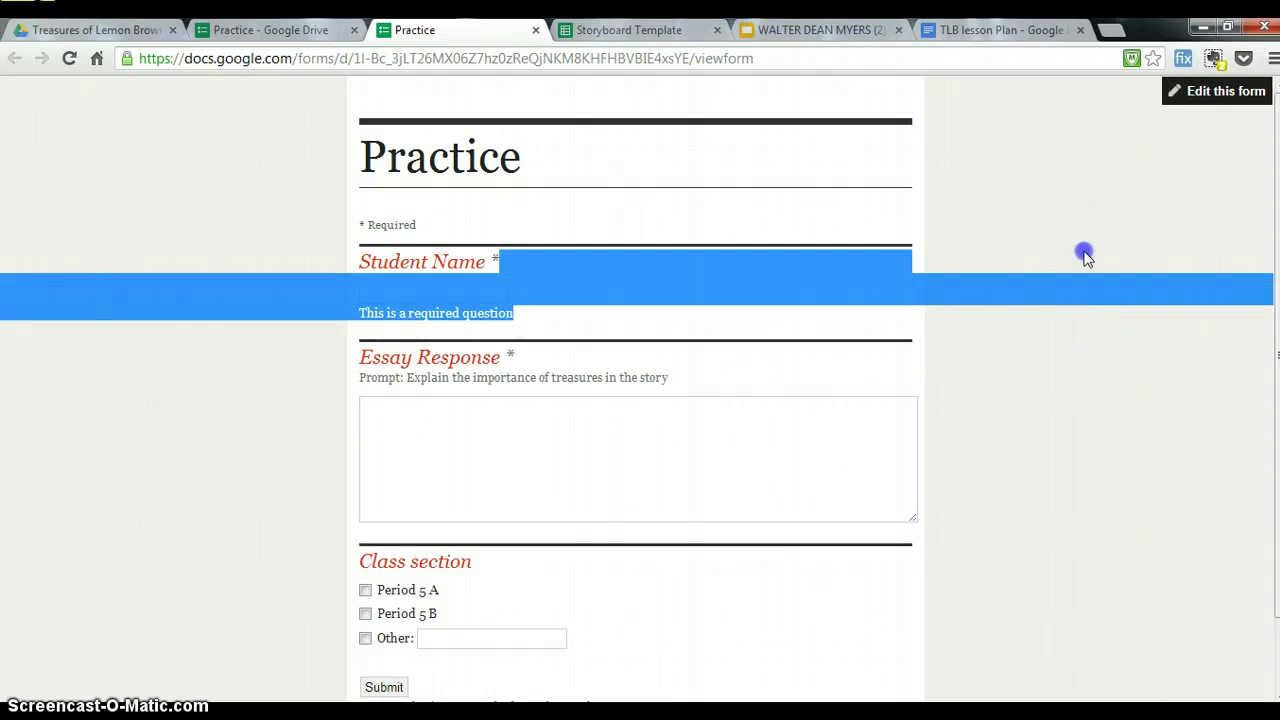
{"action": "left_click", "coordinate": [1083, 212]}
{"action": "left_click", "coordinate": [1202, 293]}
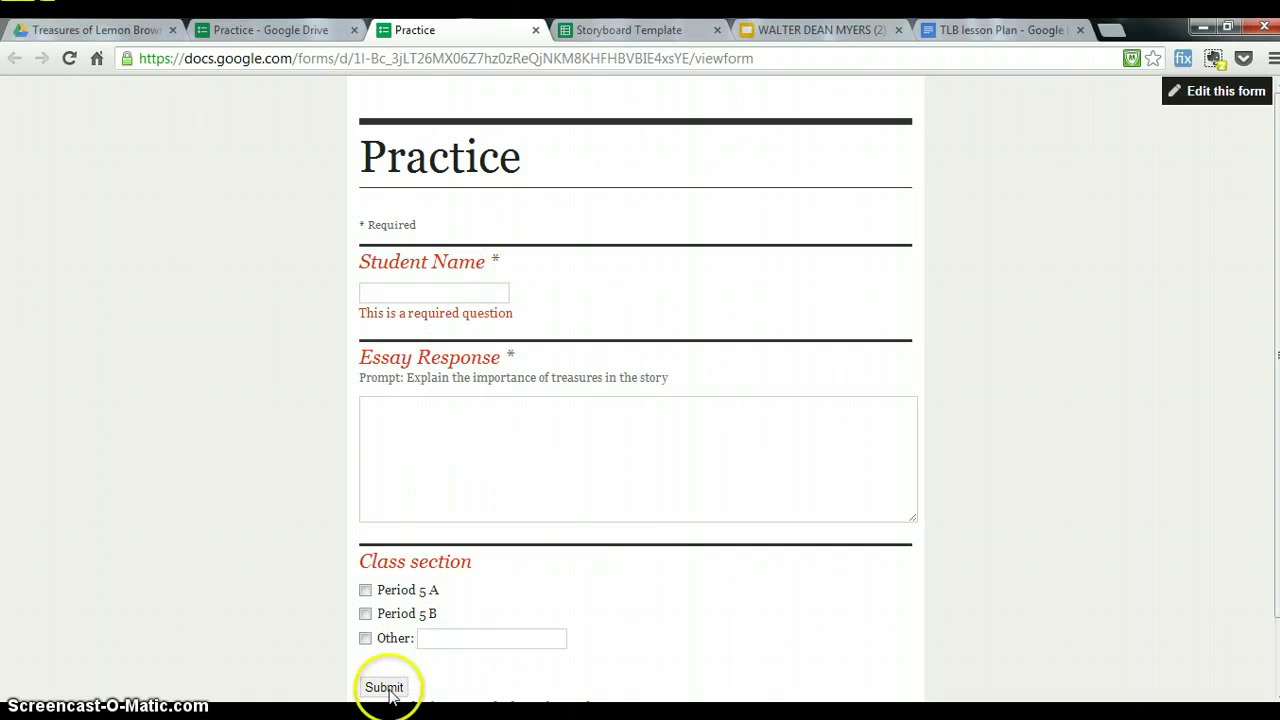
- Submit a response with Student Name "Practice", Essay Response "Treasure are important in the story because" and Class section Period 5 B
{"action": "left_click", "coordinate": [444, 290]}
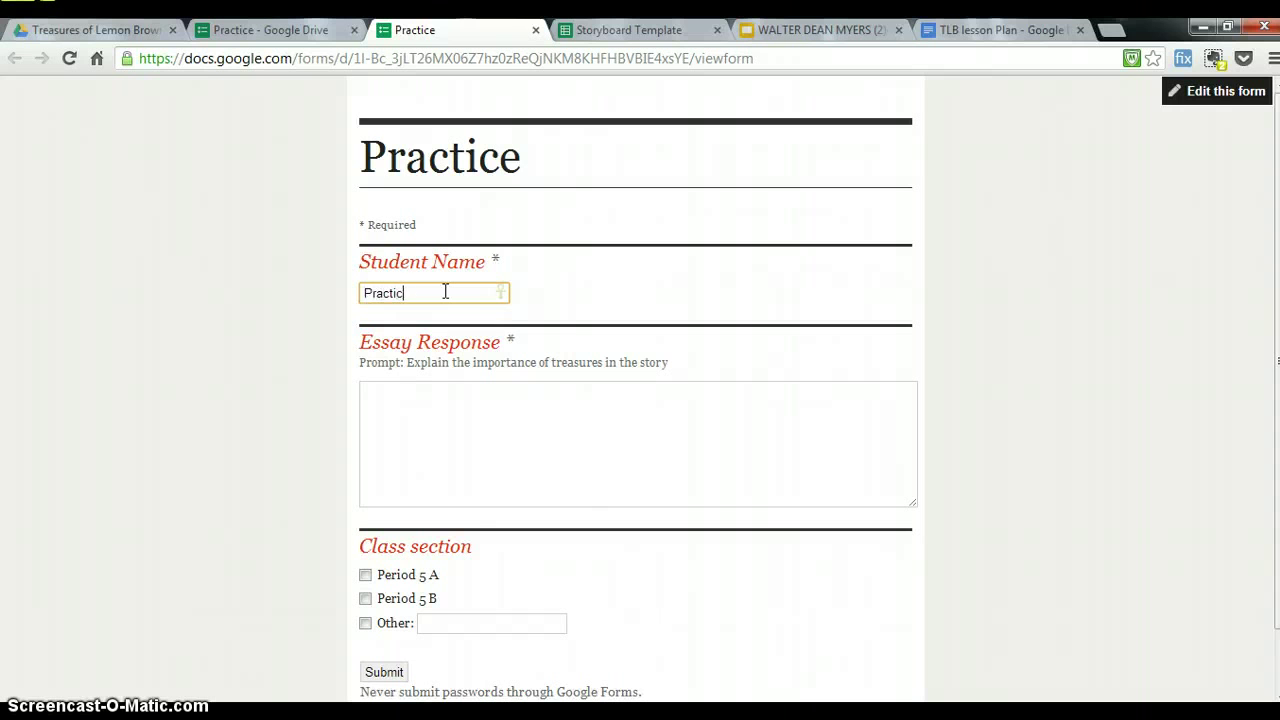
{"action": "left_click", "coordinate": [427, 419]}
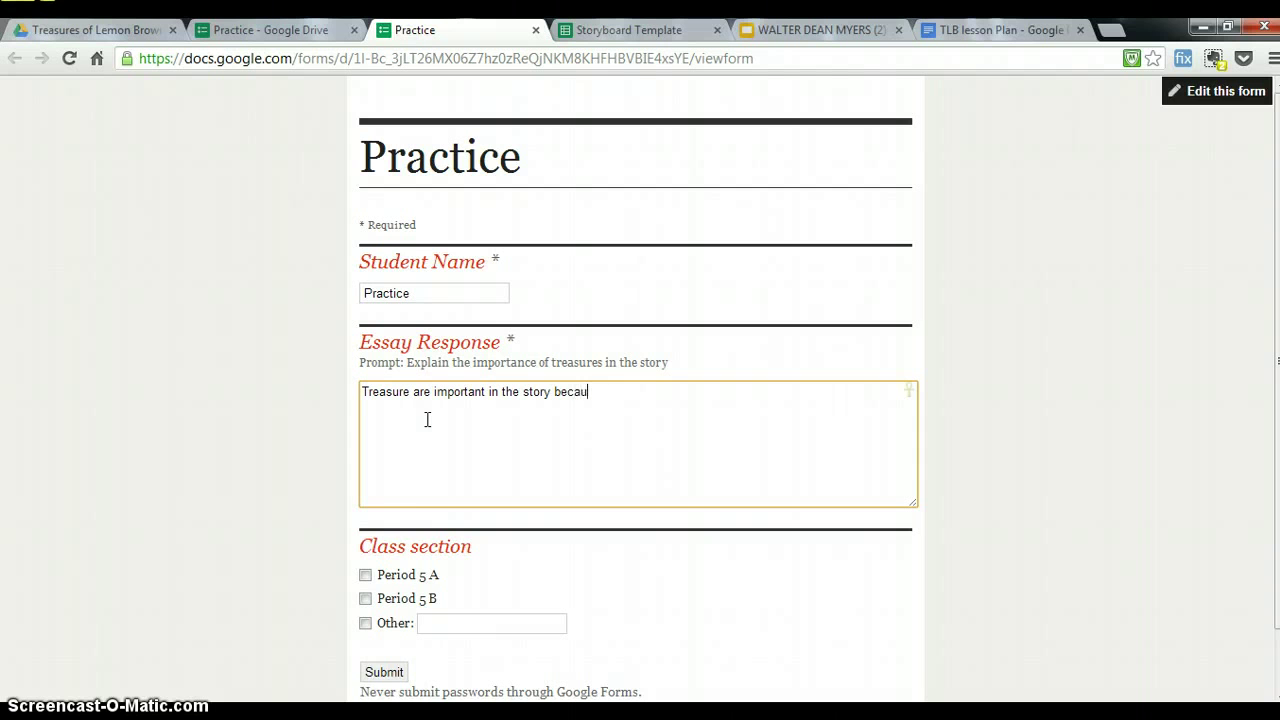
{"action": "left_click", "coordinate": [365, 599]}
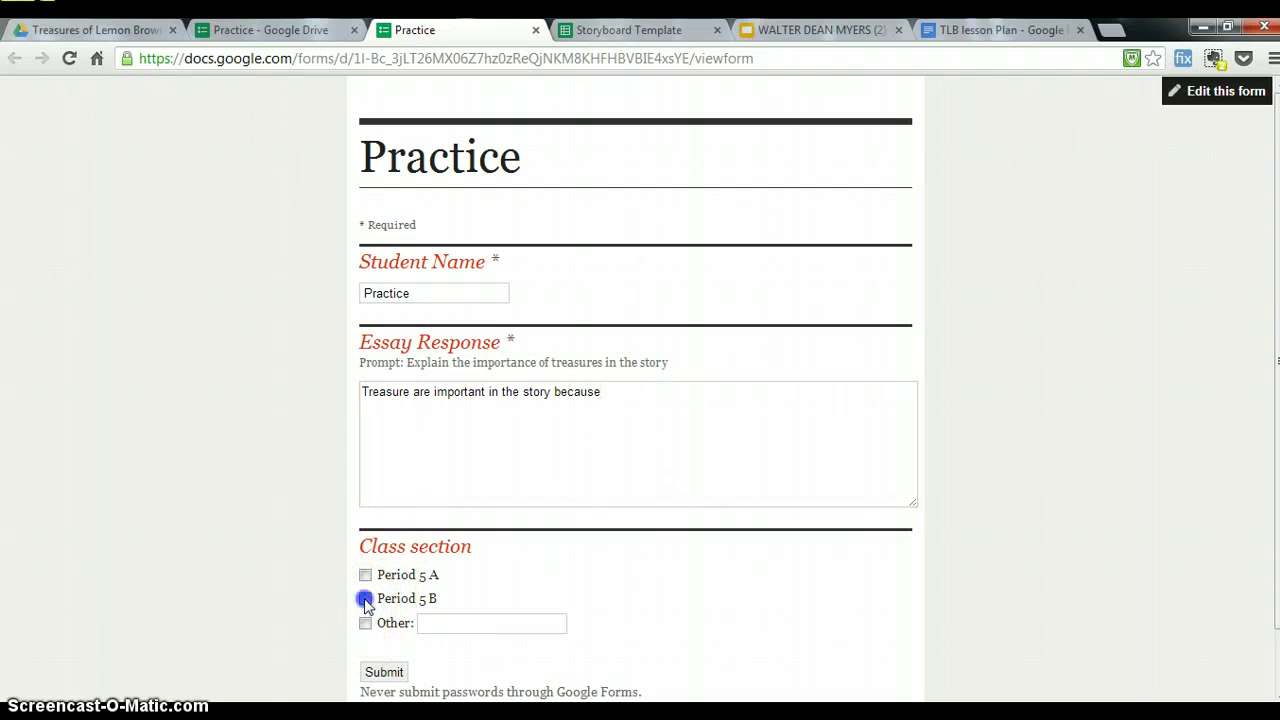
{"action": "left_click", "coordinate": [384, 672]}
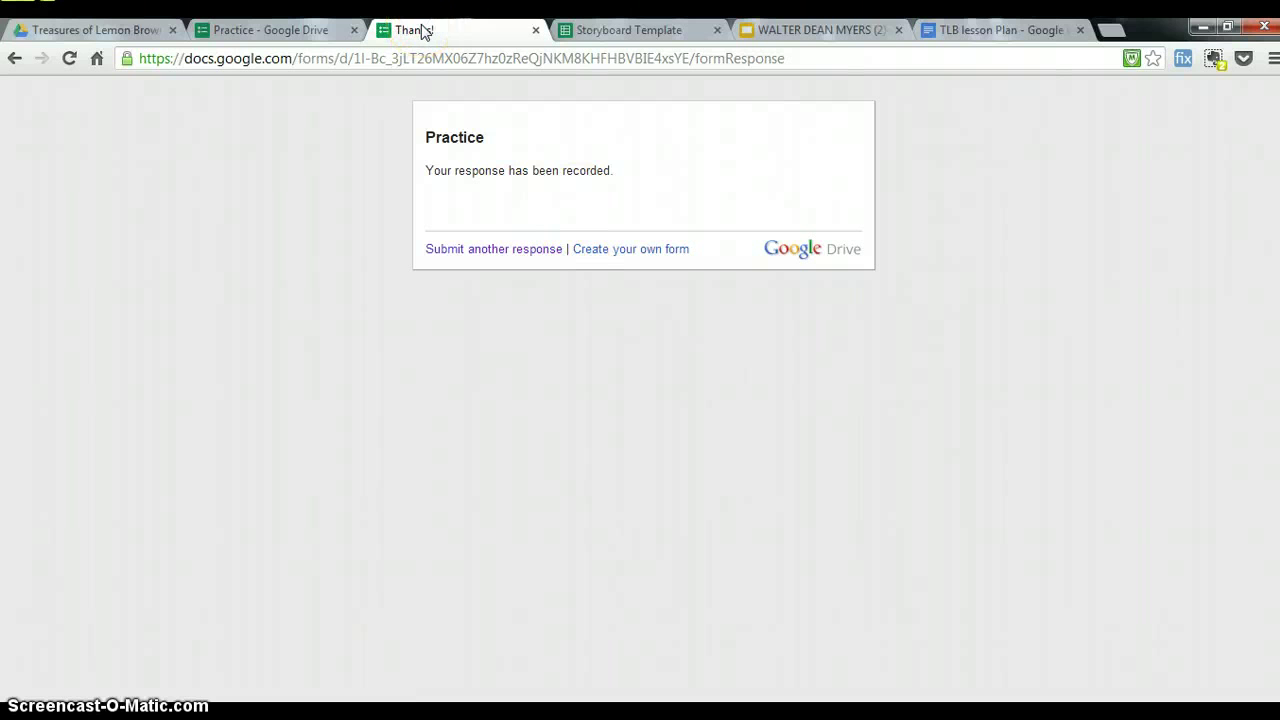
- Return to the Treasures of Lemon Brown folder in Drive, view the TLB story response form and close it
{"action": "left_click", "coordinate": [154, 30]}
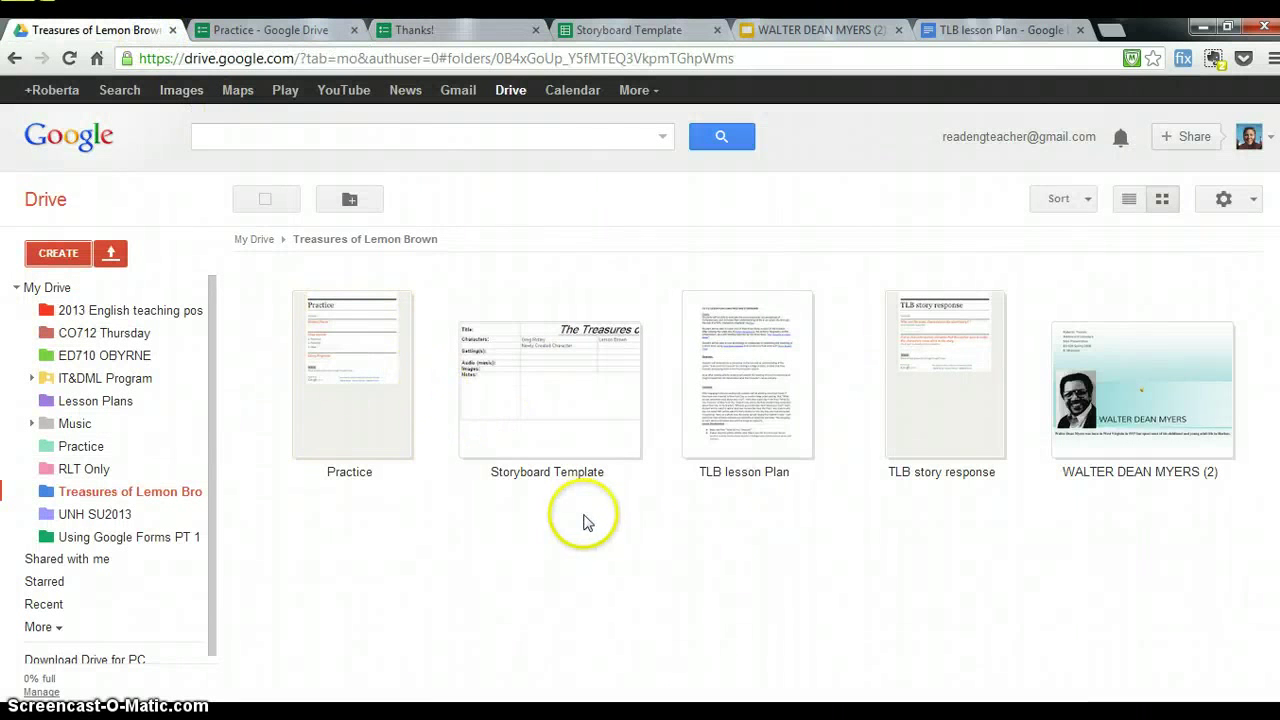
{"action": "left_click", "coordinate": [946, 429]}
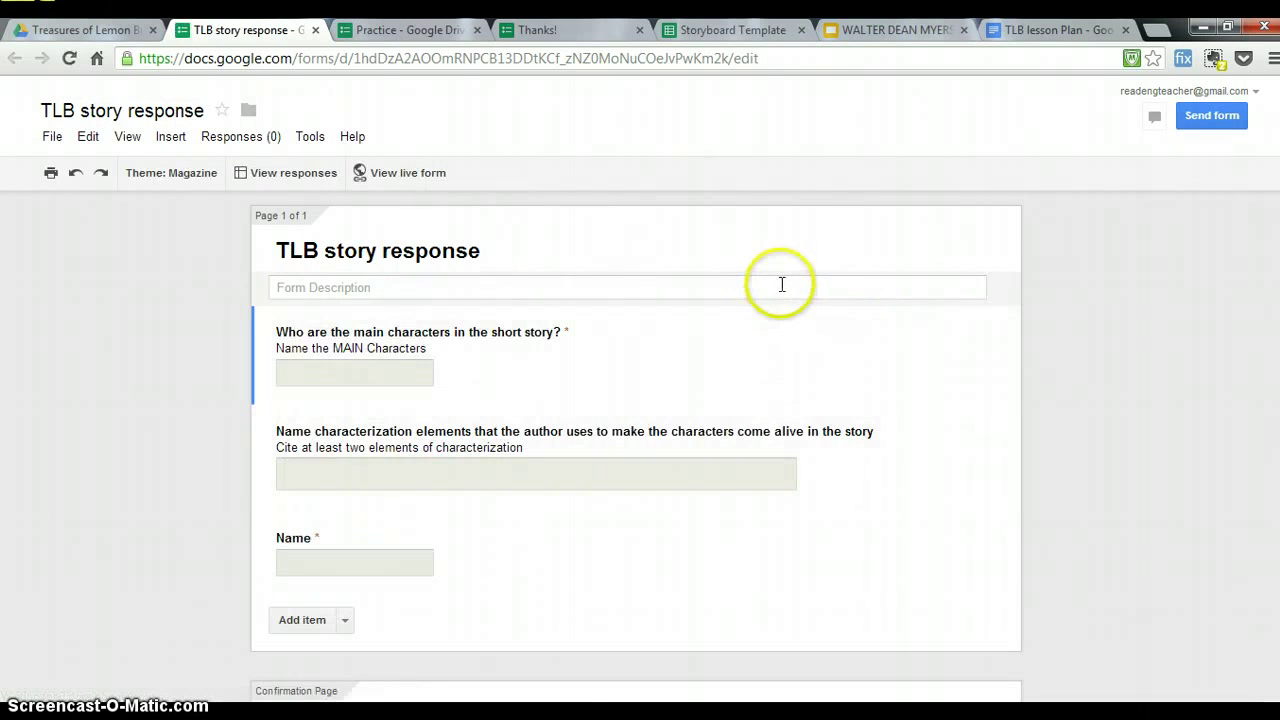
{"action": "left_click", "coordinate": [316, 30]}
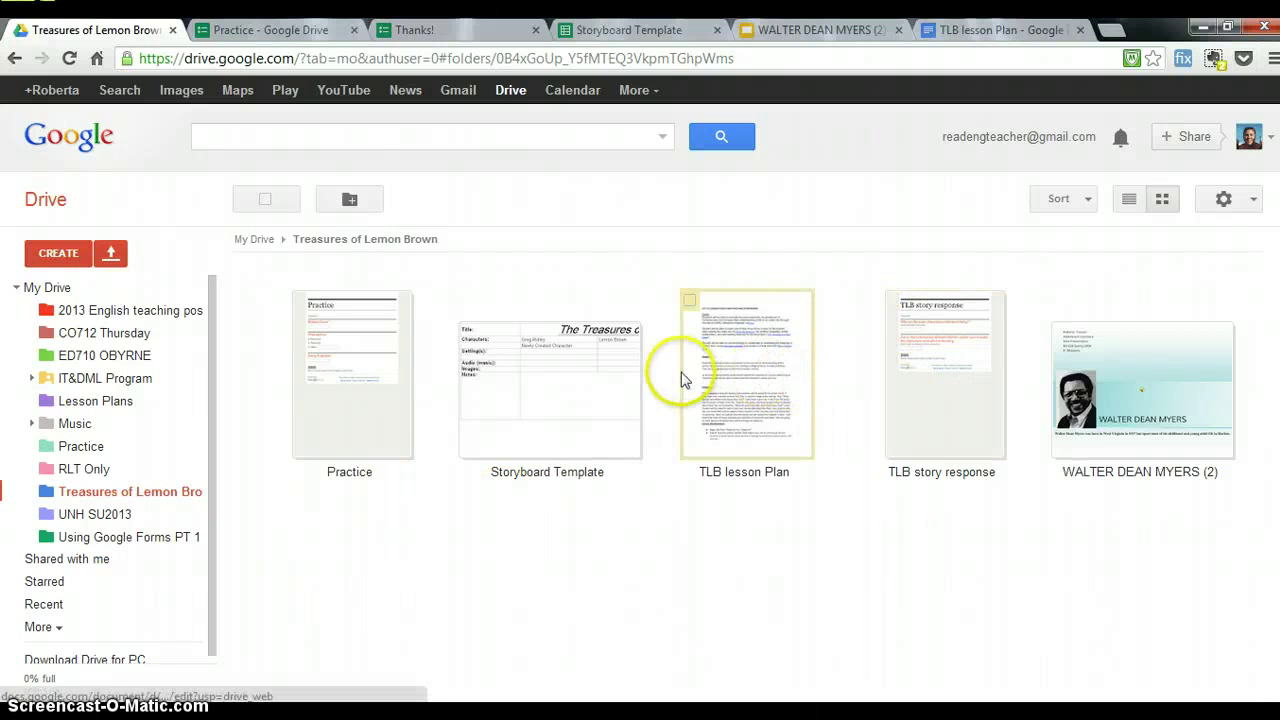
- Open the Practice form from the folder and view its submitted responses in the linked spreadsheet
{"action": "double_click", "coordinate": [388, 410]}
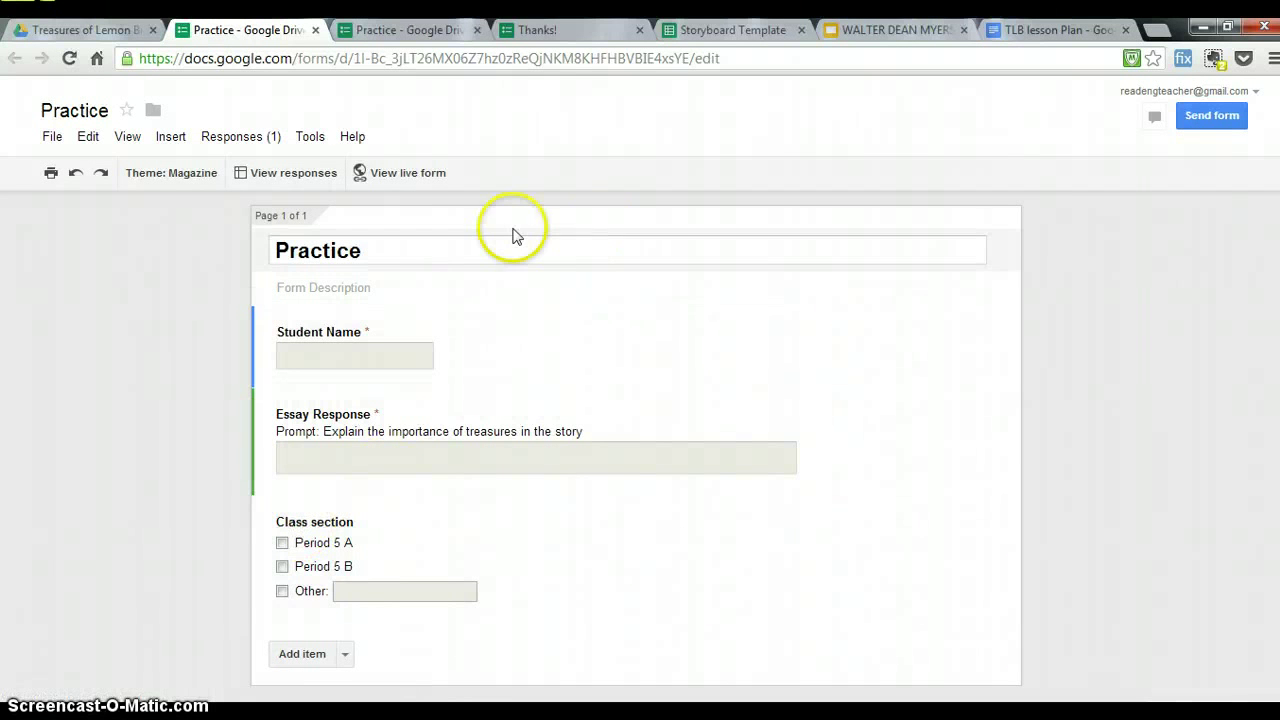
{"action": "left_click", "coordinate": [280, 176]}
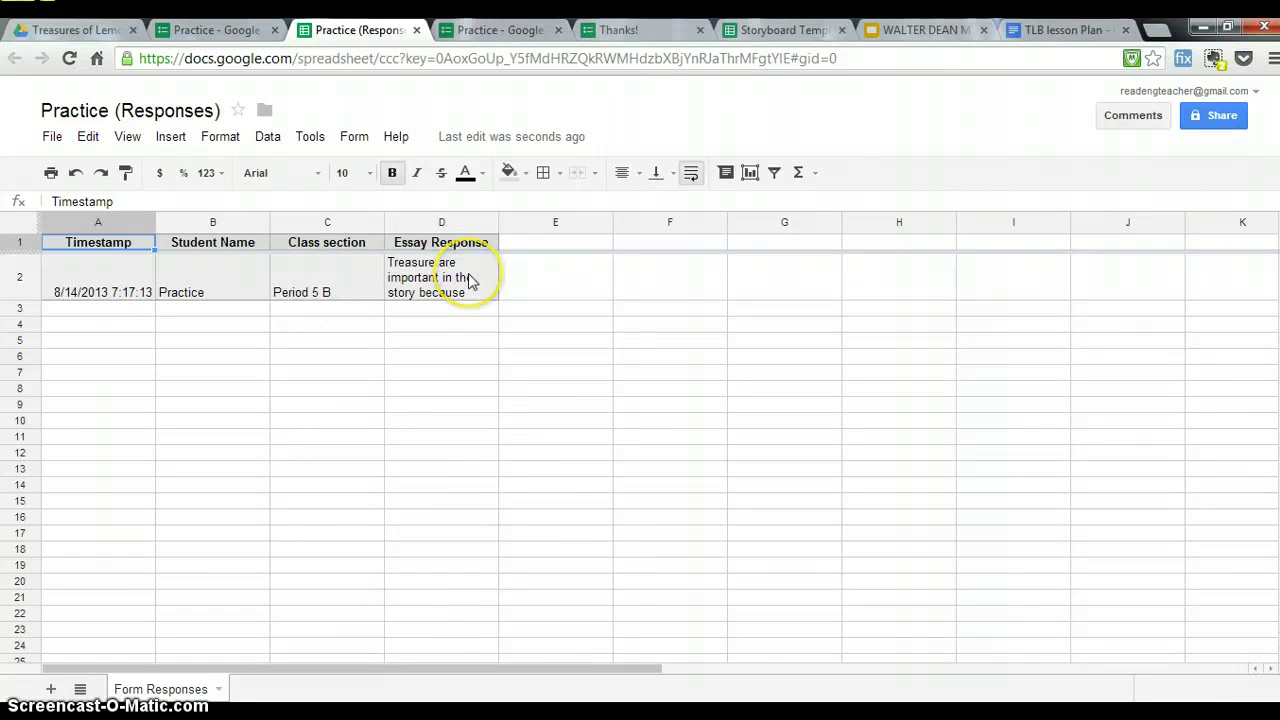
{"action": "left_click", "coordinate": [47, 137]}
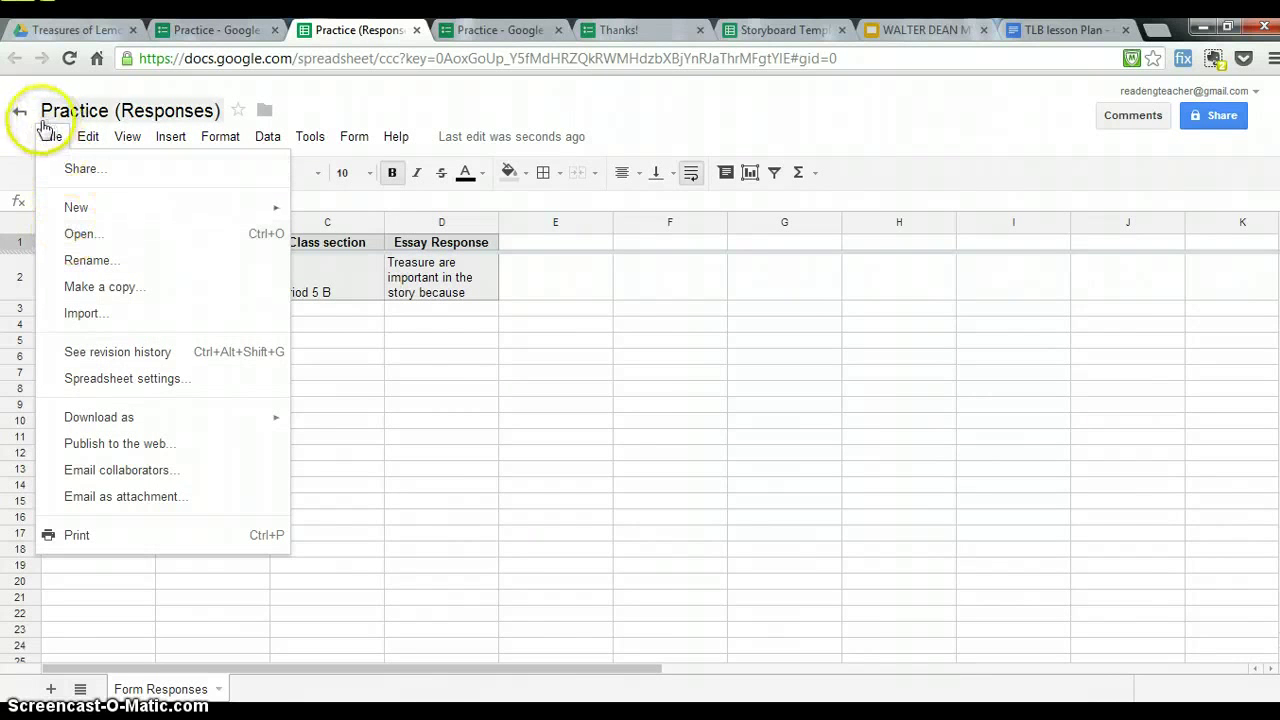
{"action": "left_click", "coordinate": [25, 95]}
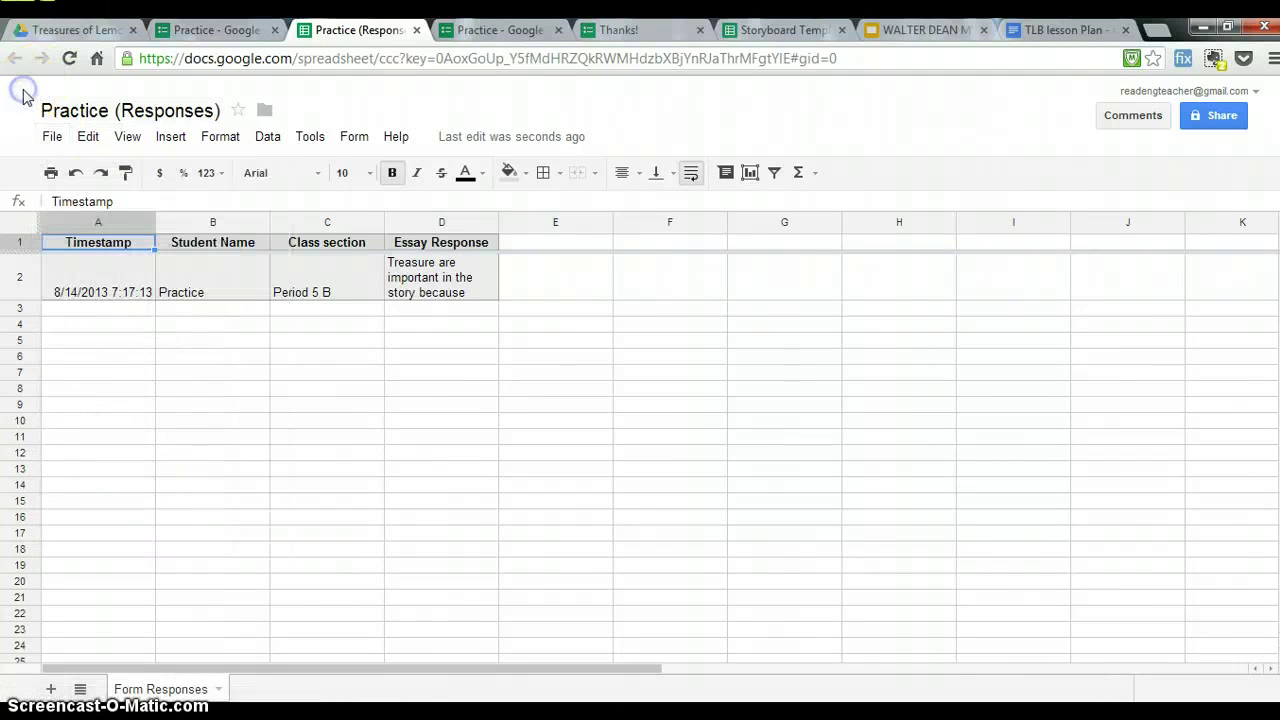
- Find the Practice (Responses) spreadsheet among Drive's recent files, open it and return to the recent files list
{"action": "left_click", "coordinate": [75, 30]}
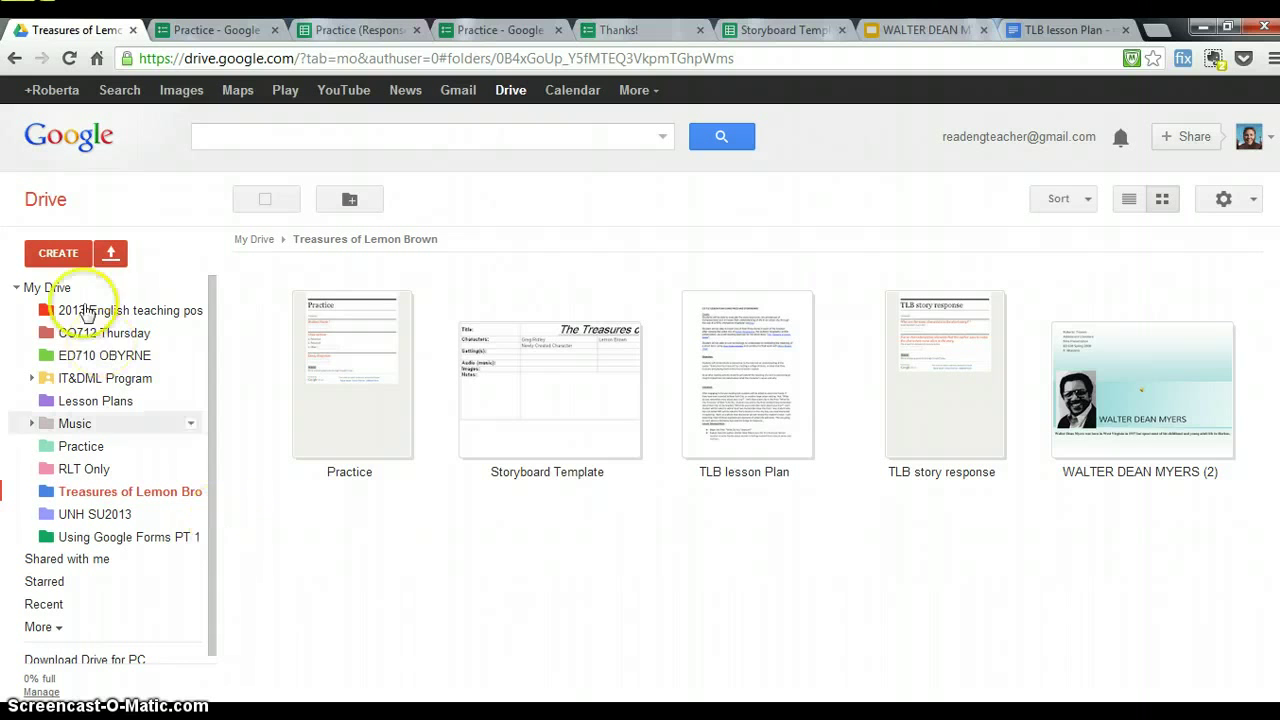
{"action": "left_click", "coordinate": [46, 609]}
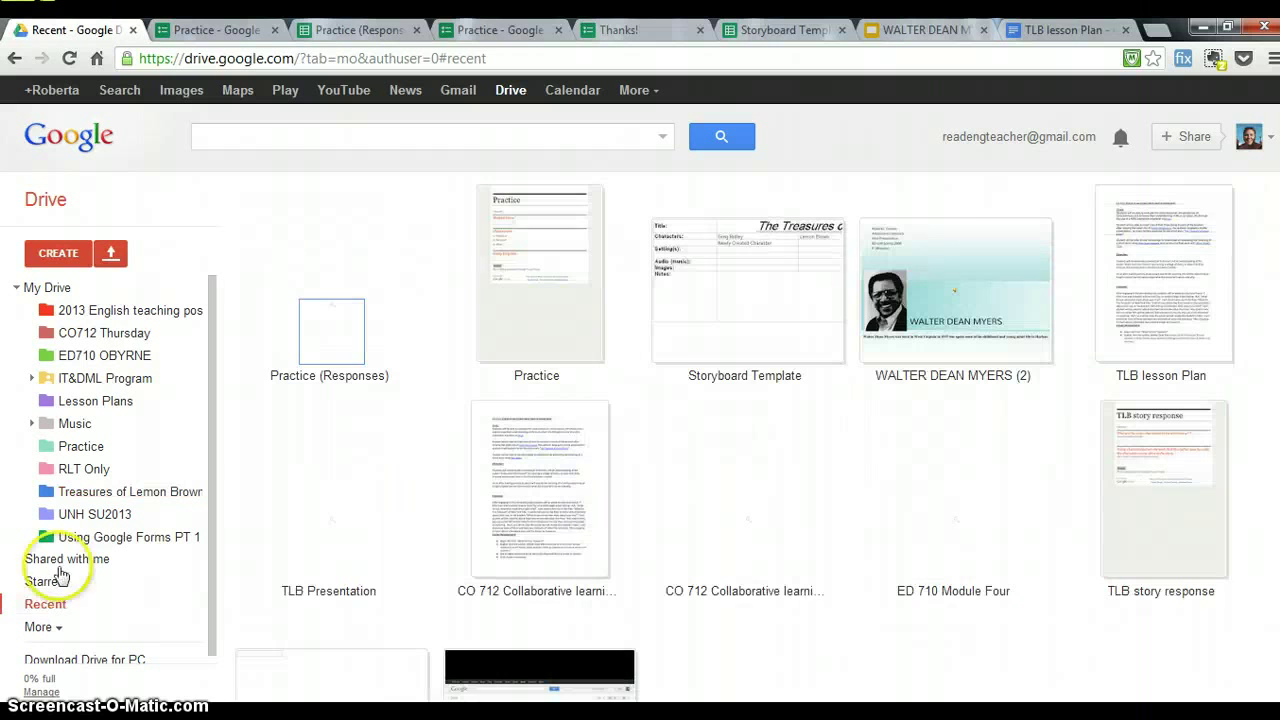
{"action": "right_click", "coordinate": [331, 357]}
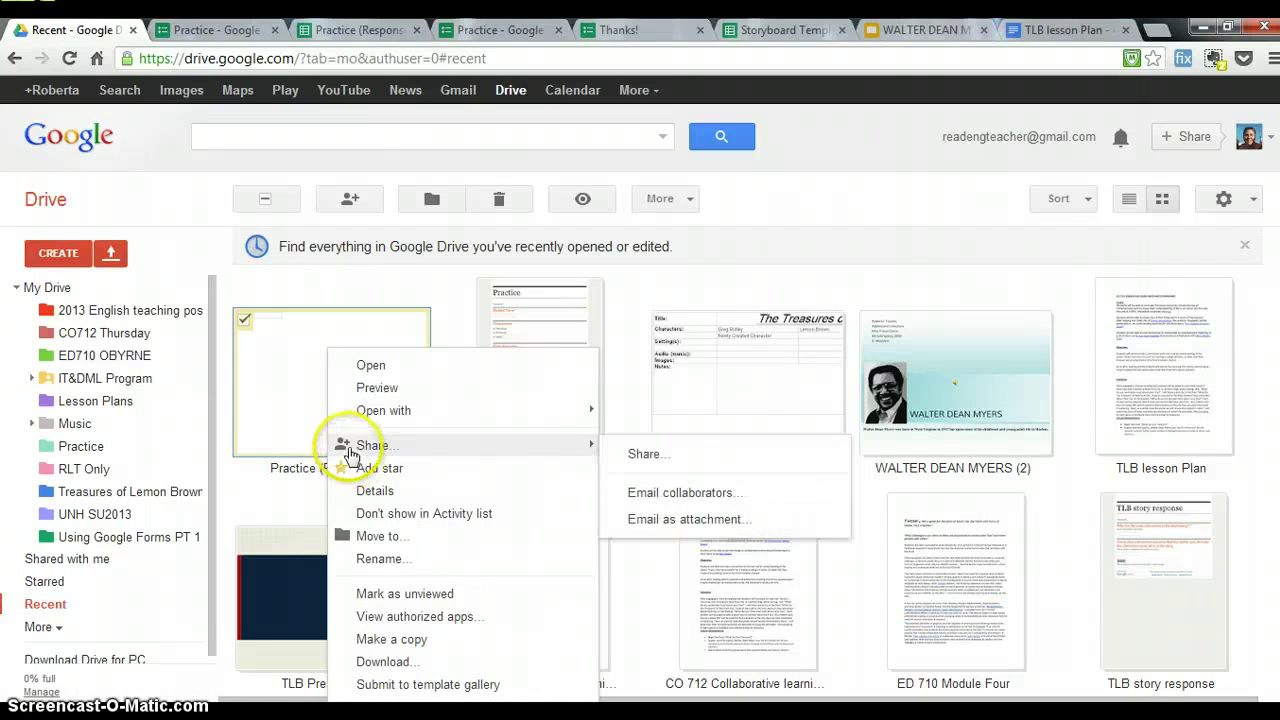
{"action": "double_click", "coordinate": [272, 422]}
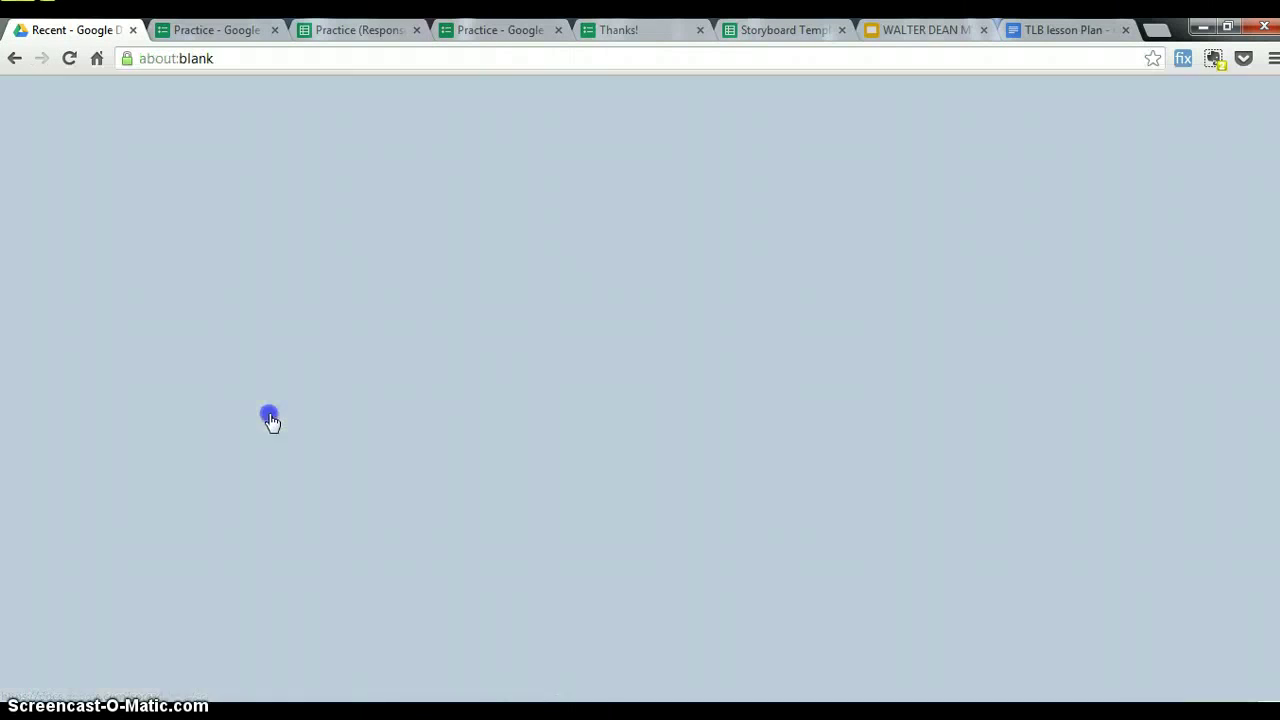
{"action": "left_click", "coordinate": [27, 33]}
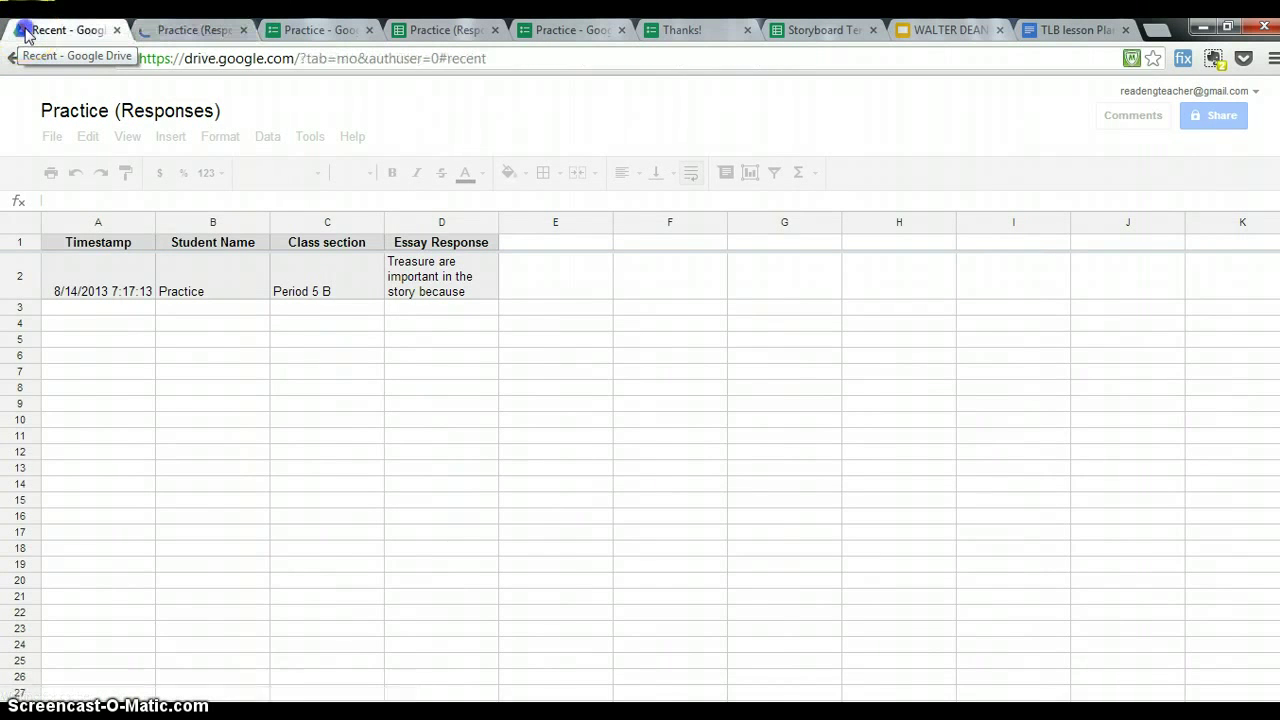
- Move the selected Practice (Responses) spreadsheet into the Treasures of Lemon Brown folder
{"action": "left_click", "coordinate": [430, 200]}
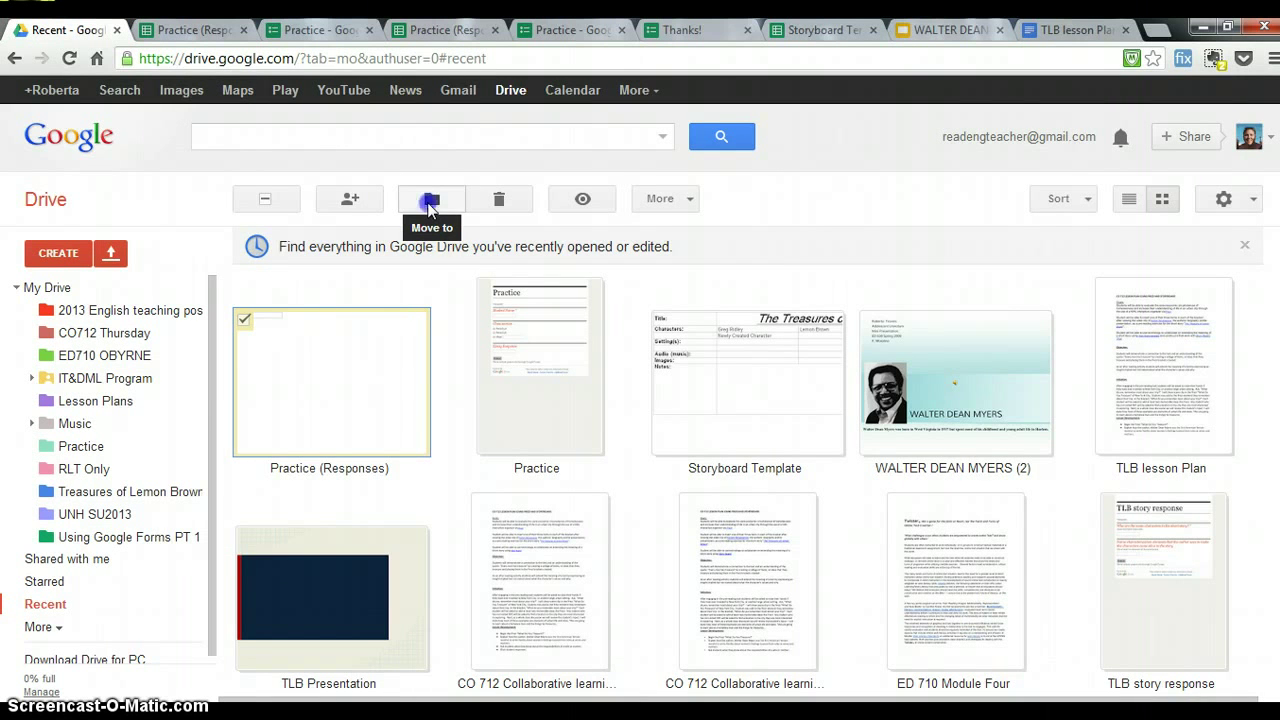
{"action": "left_click", "coordinate": [430, 205]}
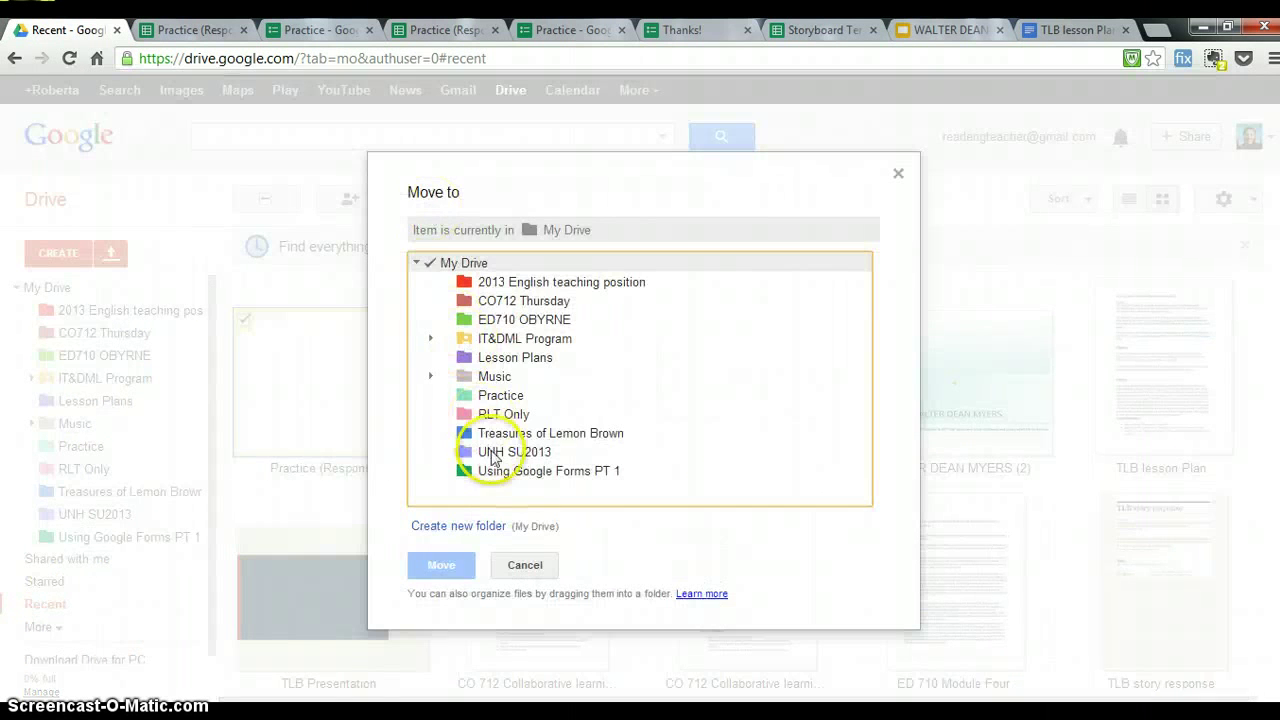
{"action": "left_click", "coordinate": [492, 434]}
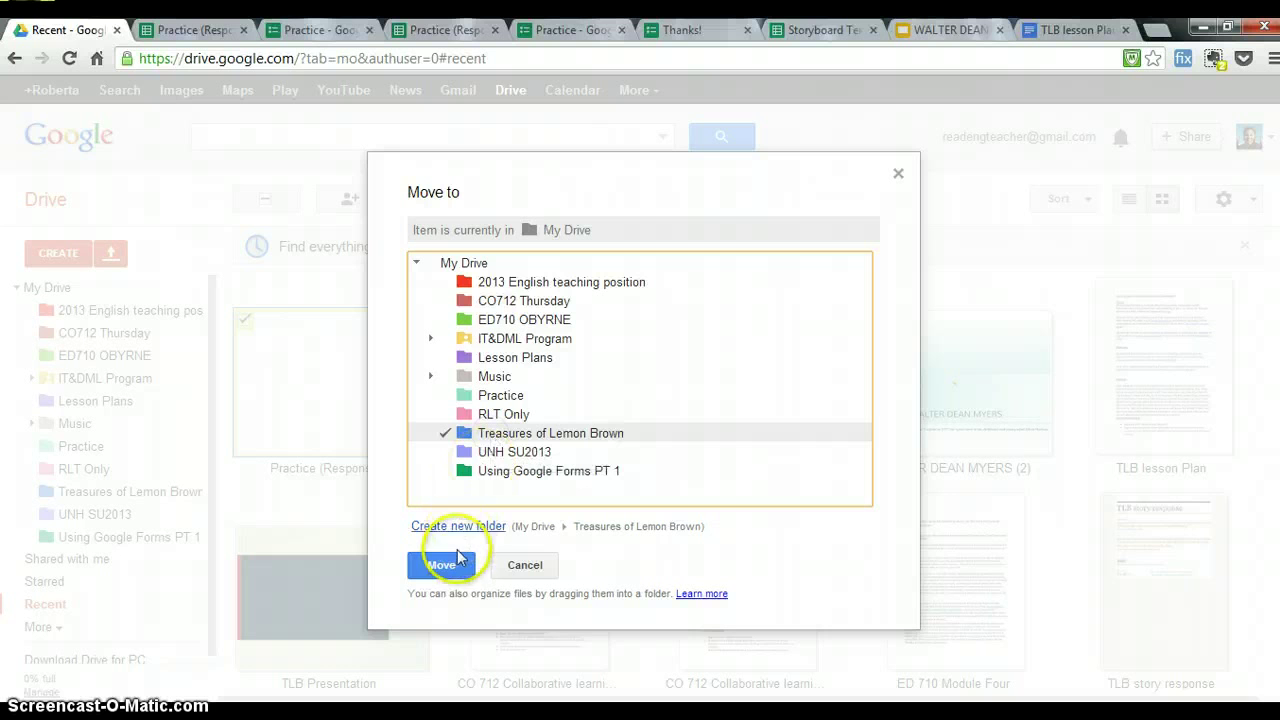
{"action": "left_click", "coordinate": [452, 567]}
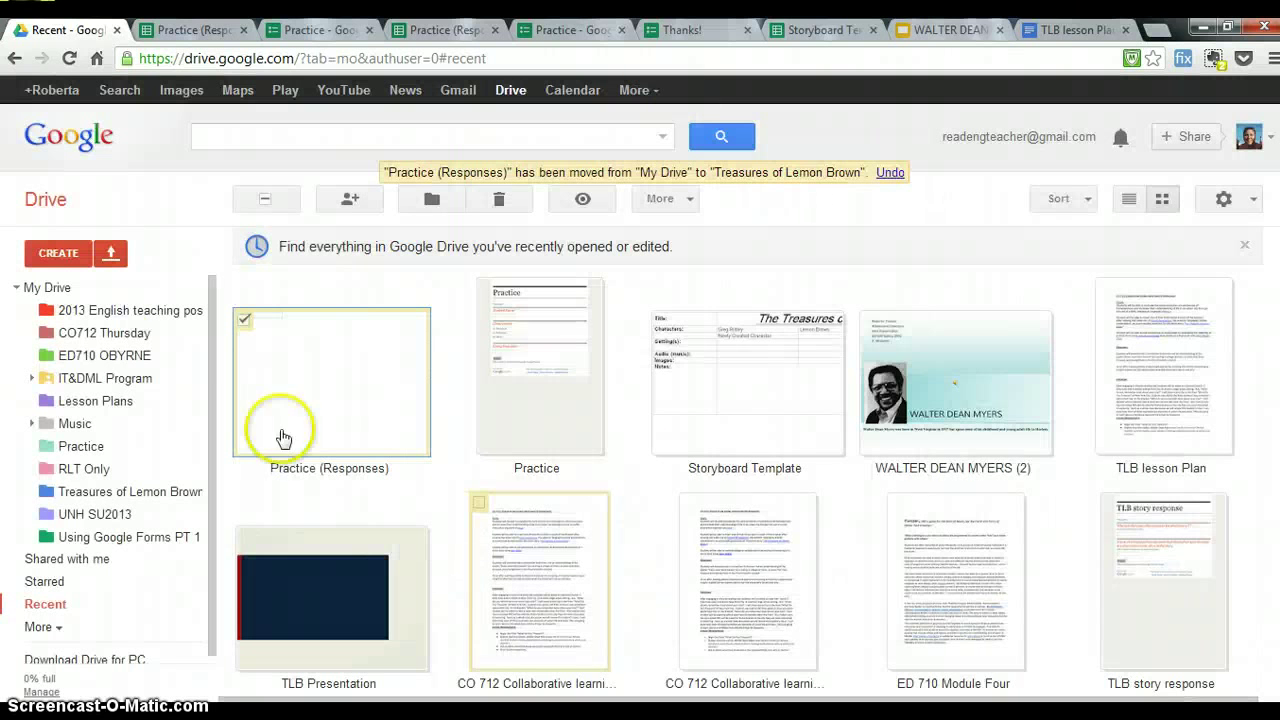
{"action": "left_click_drag", "start_coordinate": [280, 429], "coordinate": [65, 425]}
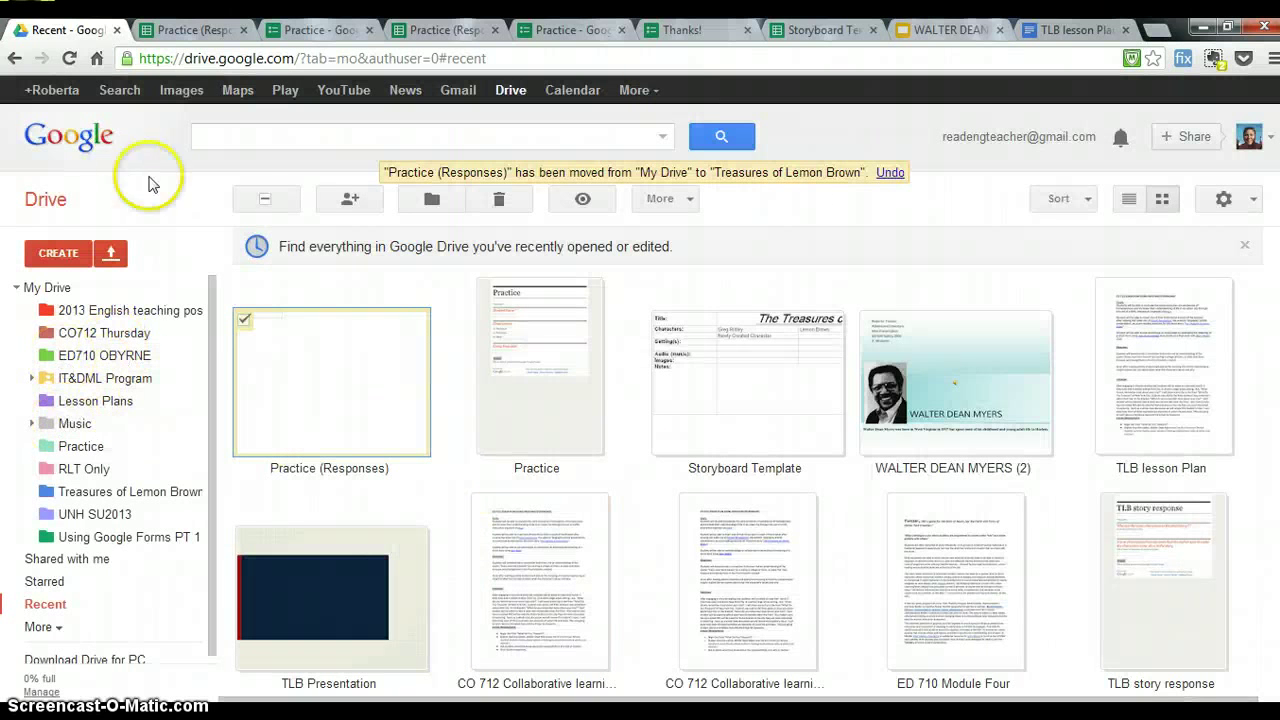
- Open the Treasures of Lemon Brown folder from My Drive to check its files
{"action": "left_click", "coordinate": [50, 286]}
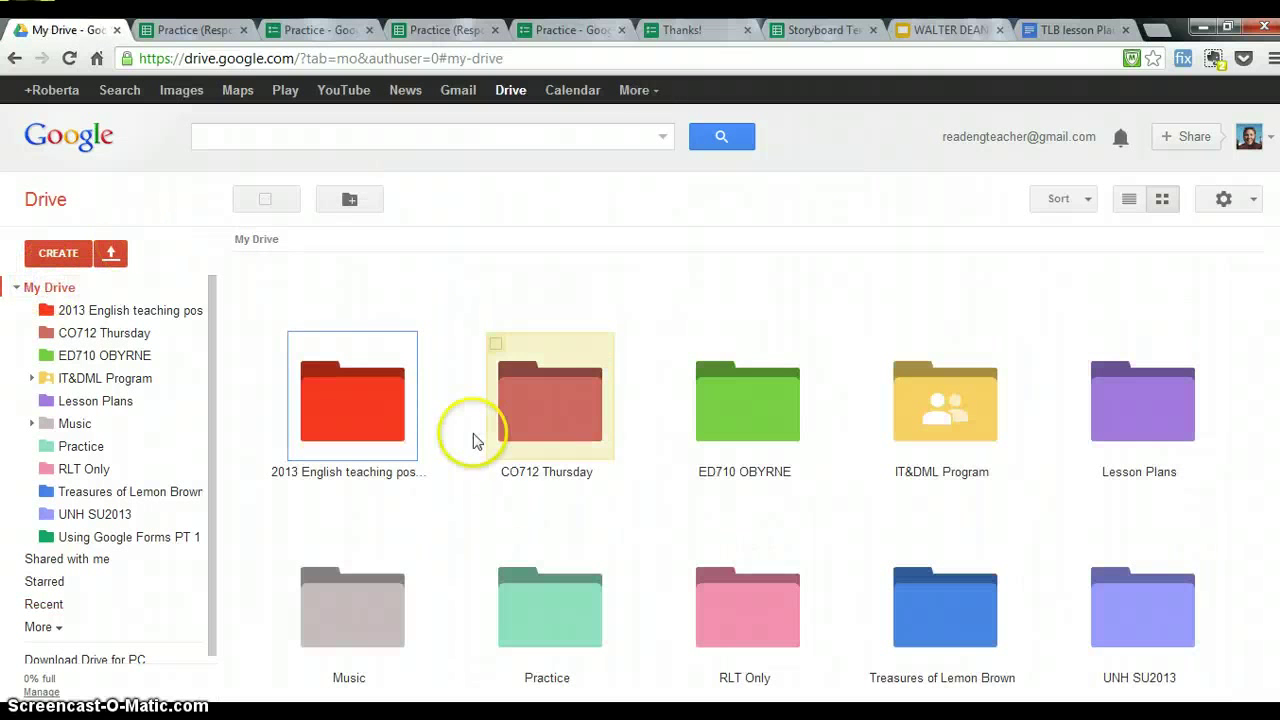
{"action": "left_click", "coordinate": [957, 624]}
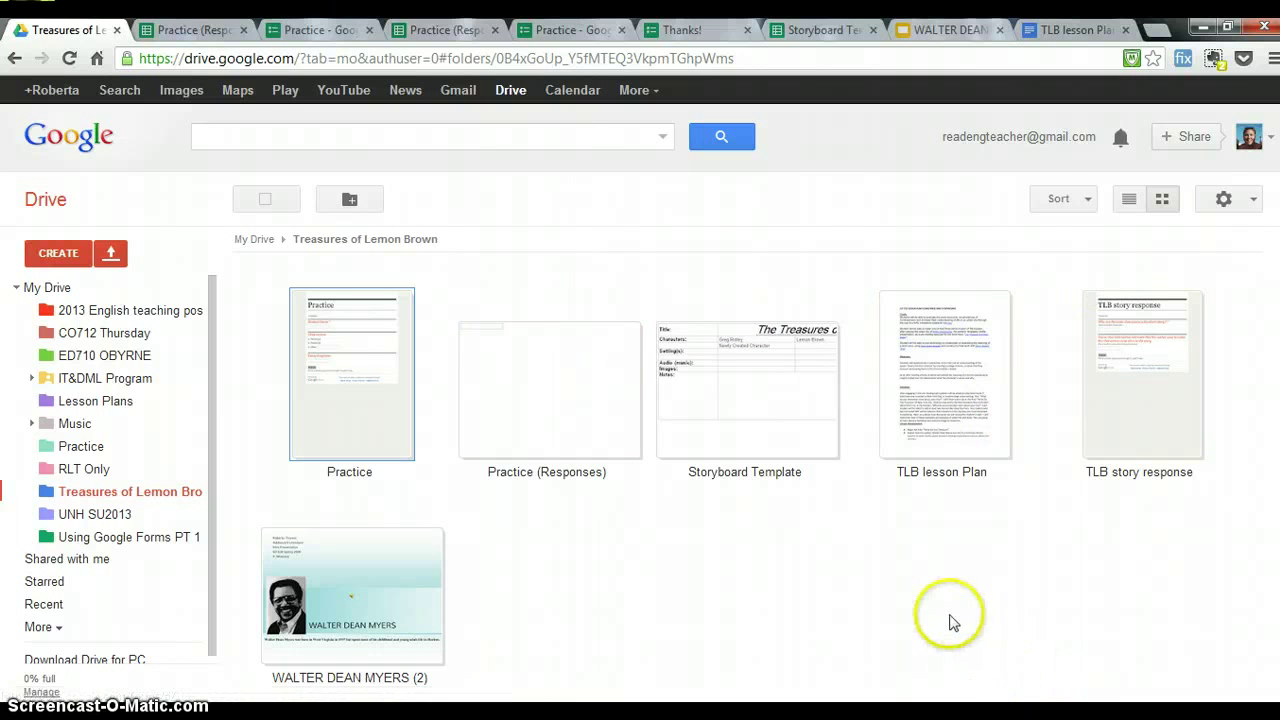
{"action": "left_click", "coordinate": [872, 556]}
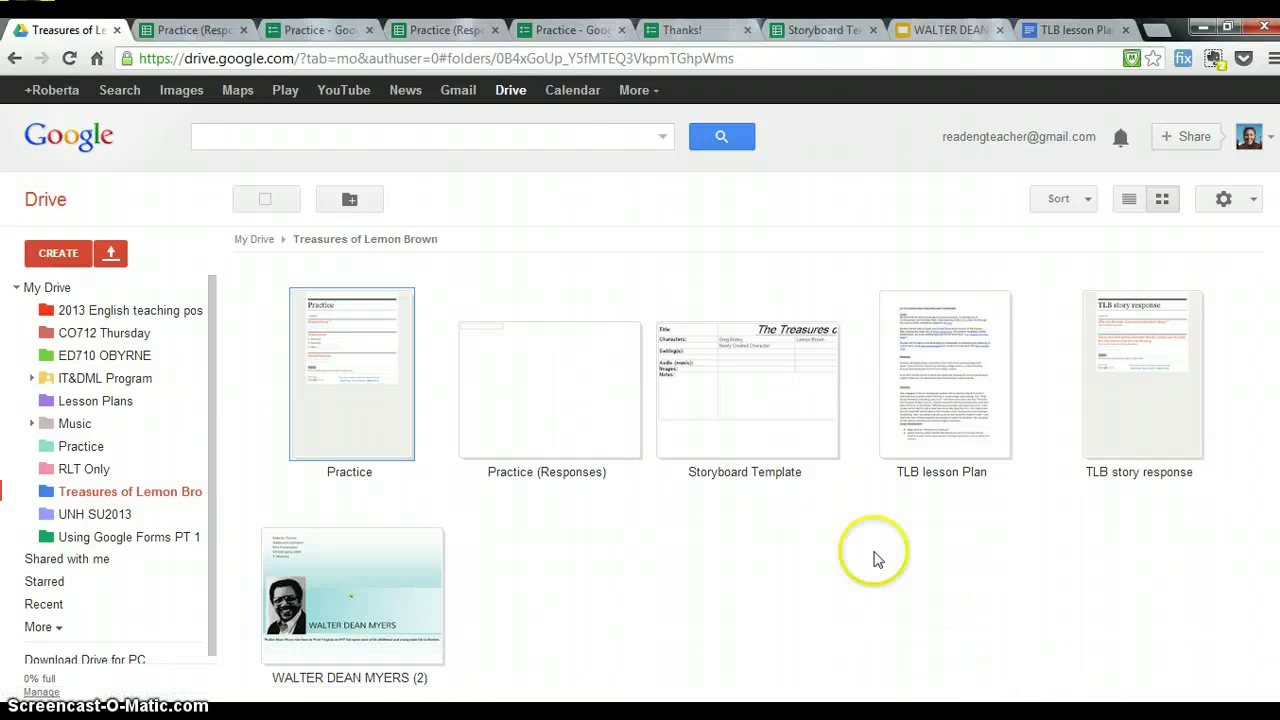